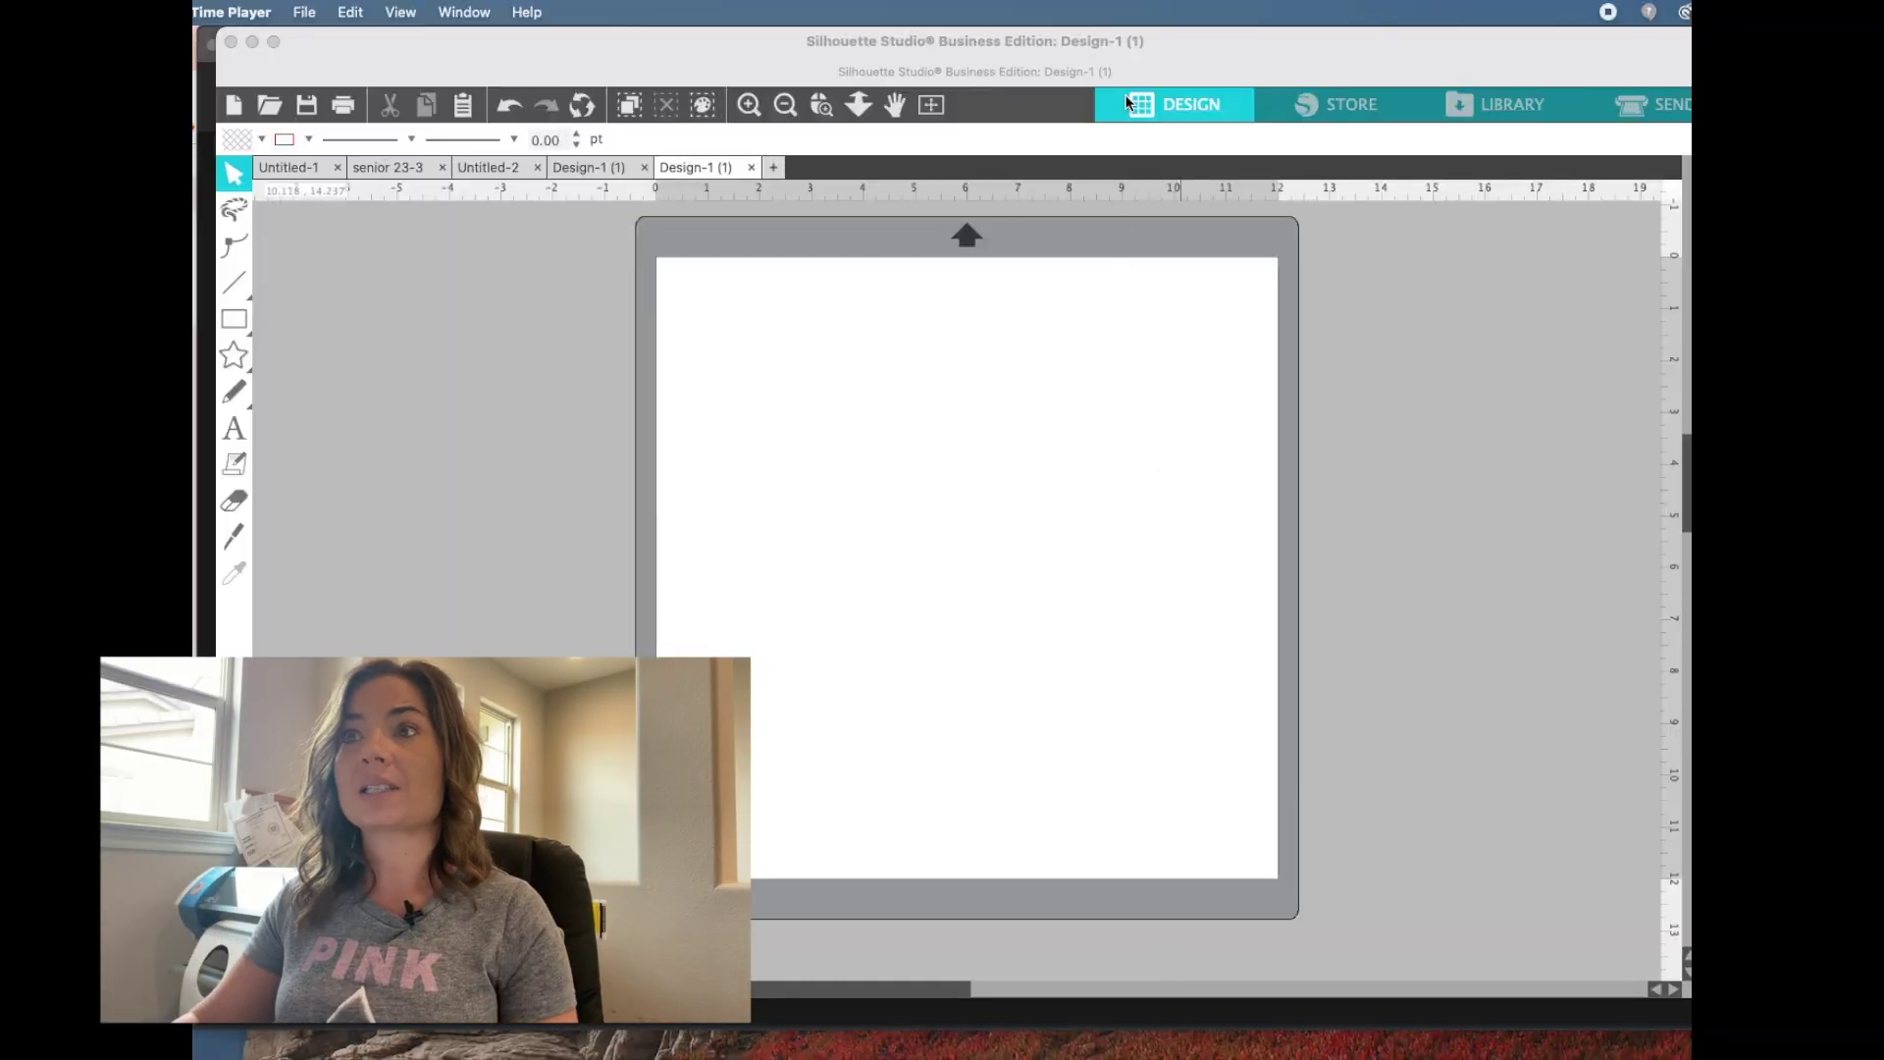
- Turn on PNG Autotrace in the Import preferences and save the preferences
{"action": "left_click", "coordinate": [1118, 44]}
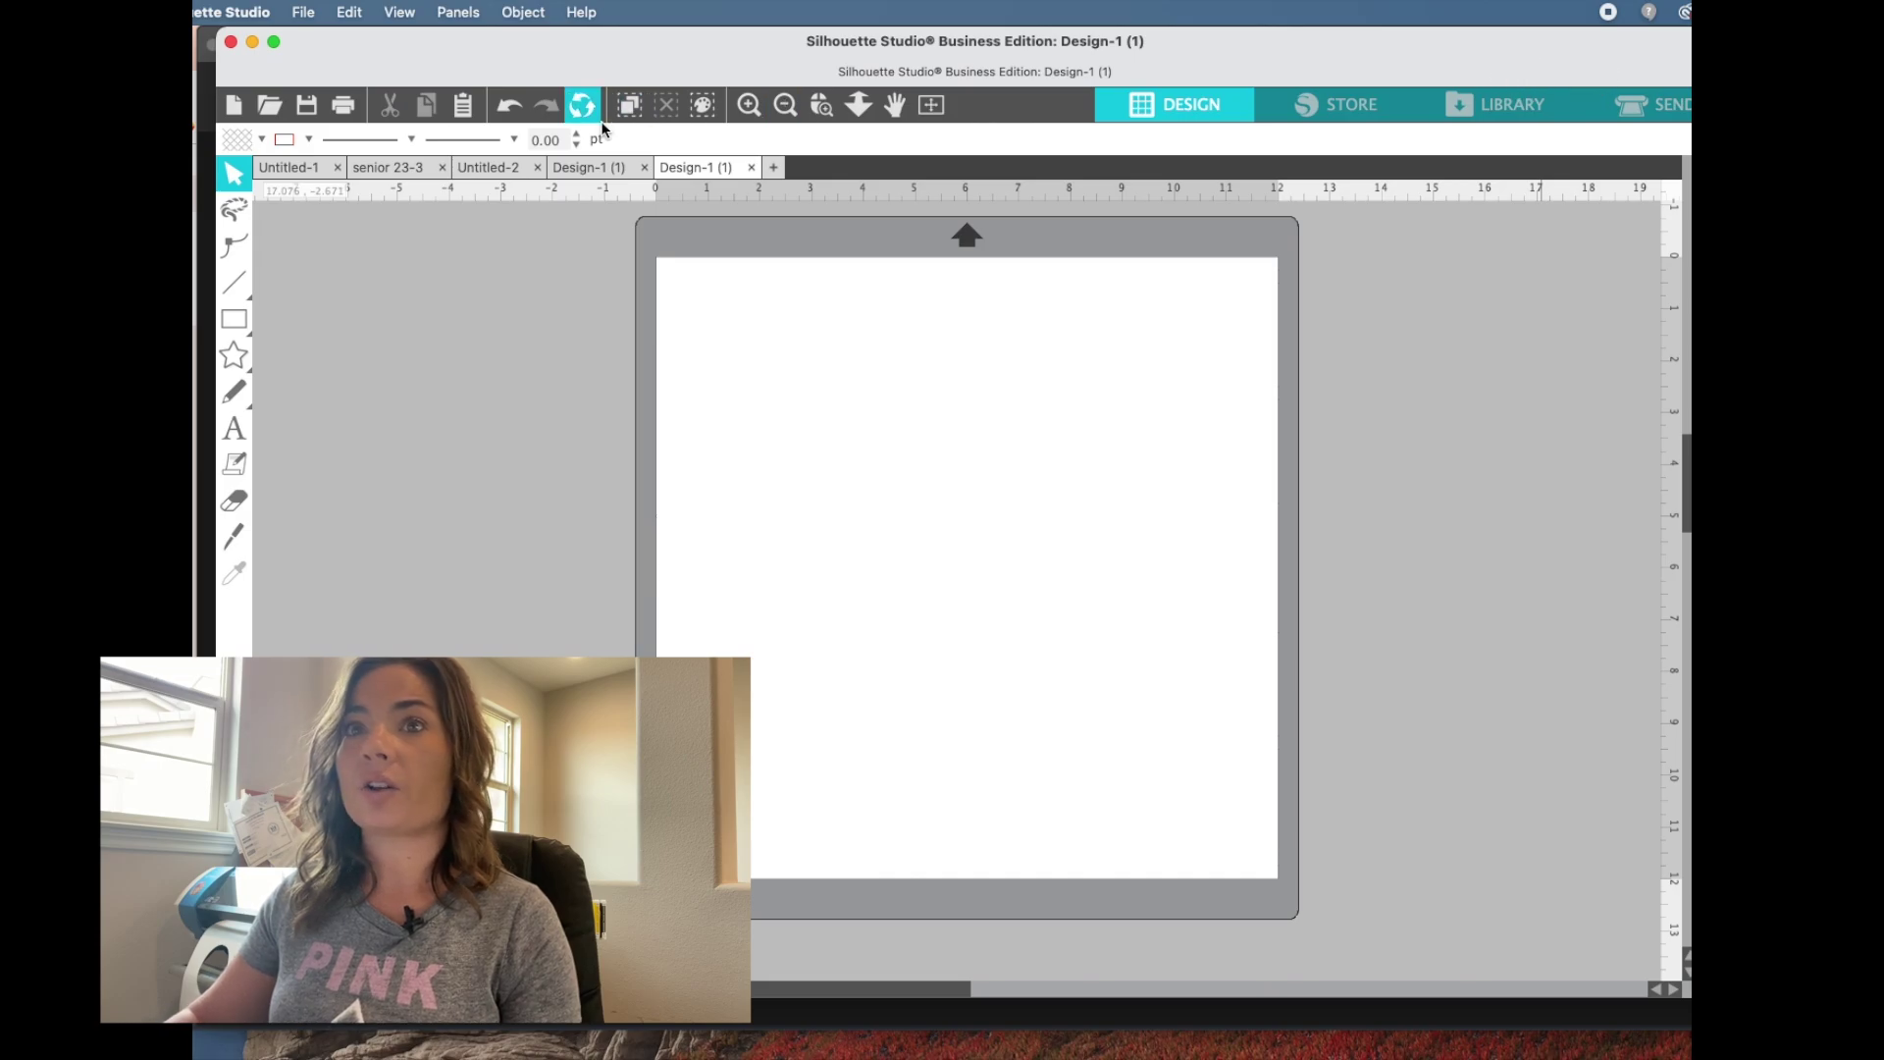
{"action": "left_click_drag", "start_coordinate": [557, 56], "coordinate": [516, 52]}
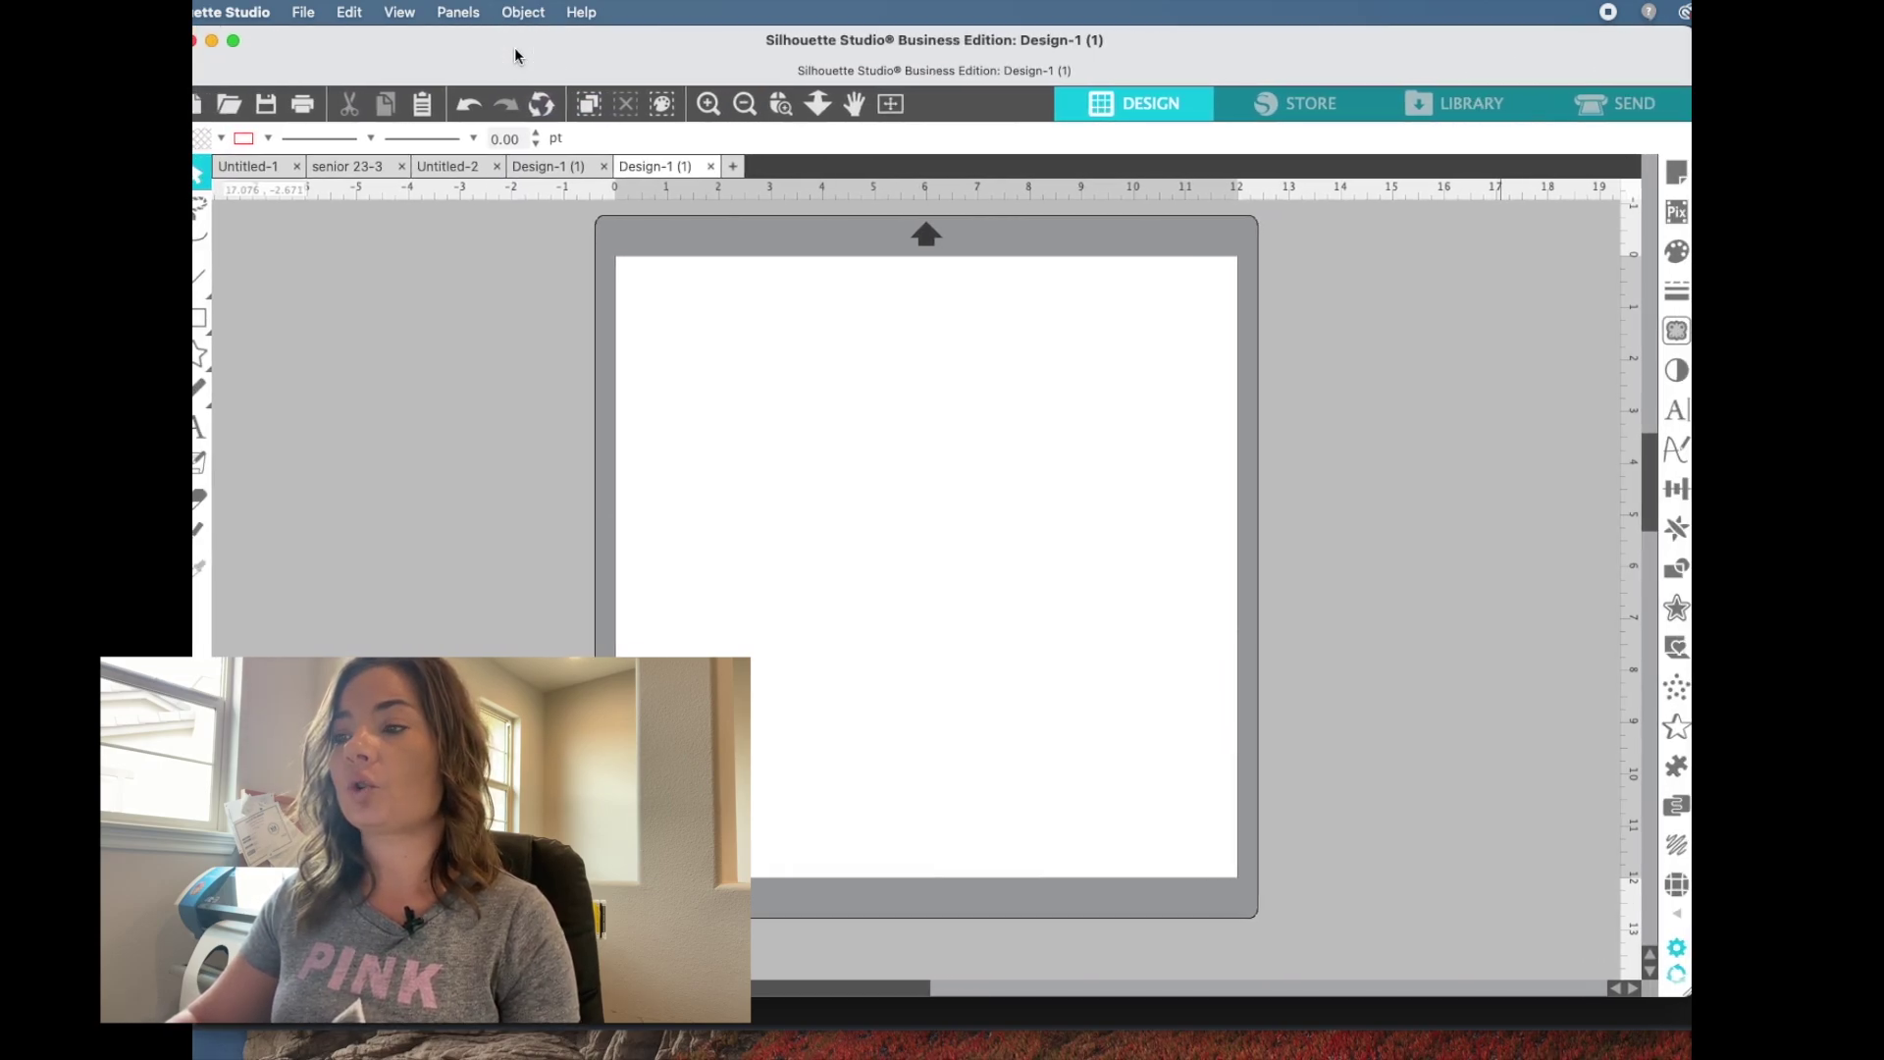
{"action": "left_click", "coordinate": [1678, 948]}
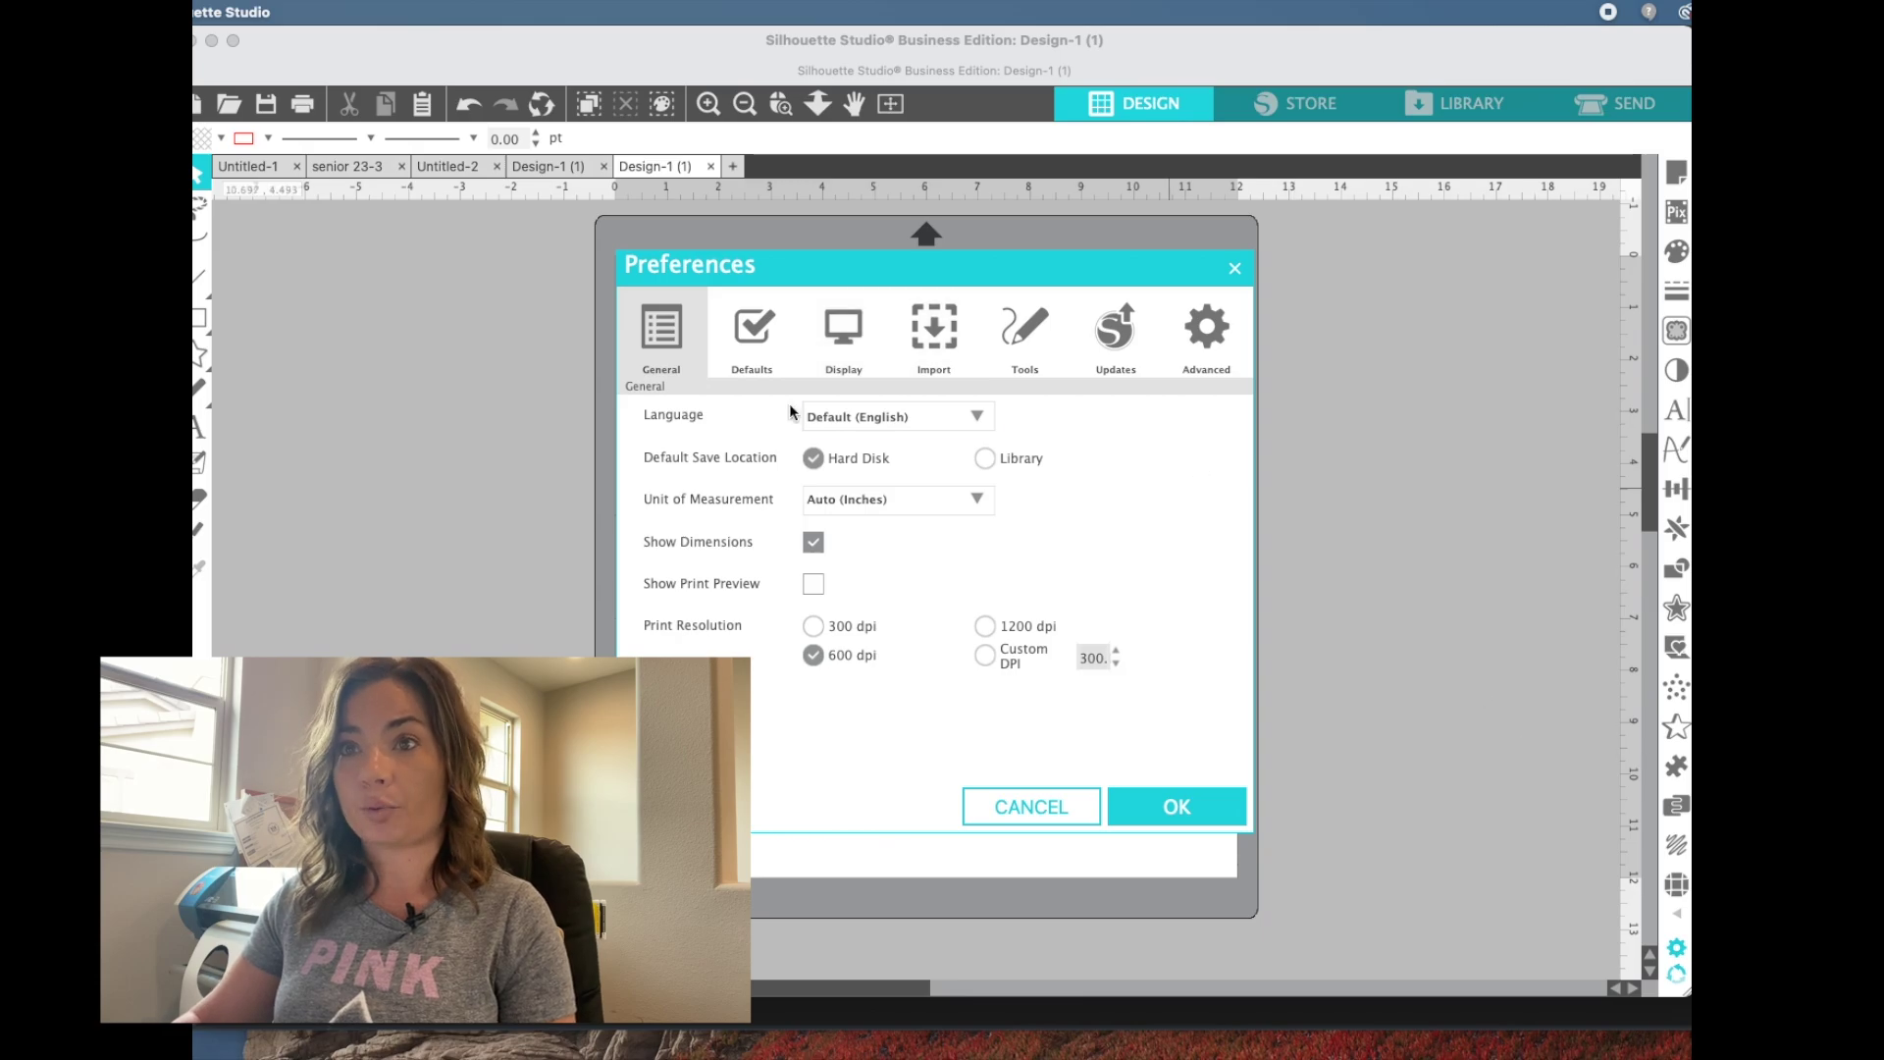
{"action": "left_click", "coordinate": [930, 348]}
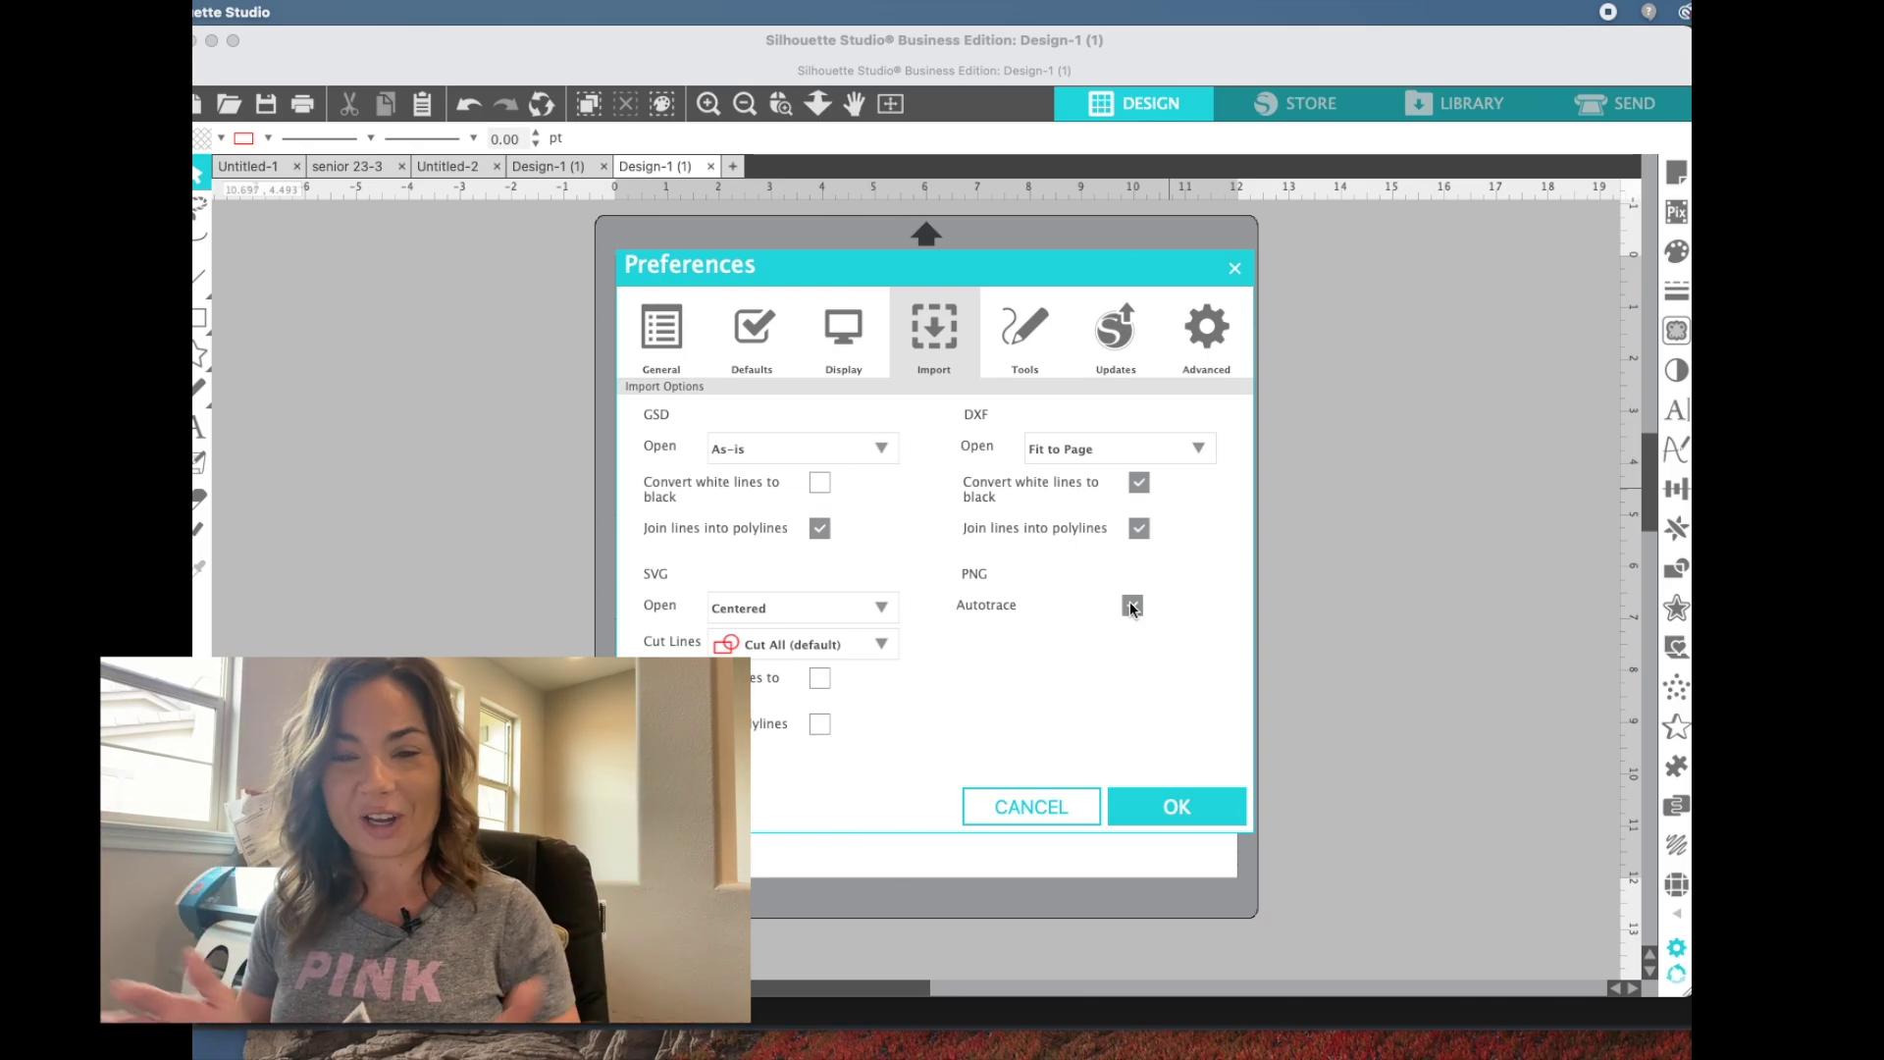
{"action": "left_click", "coordinate": [1166, 805]}
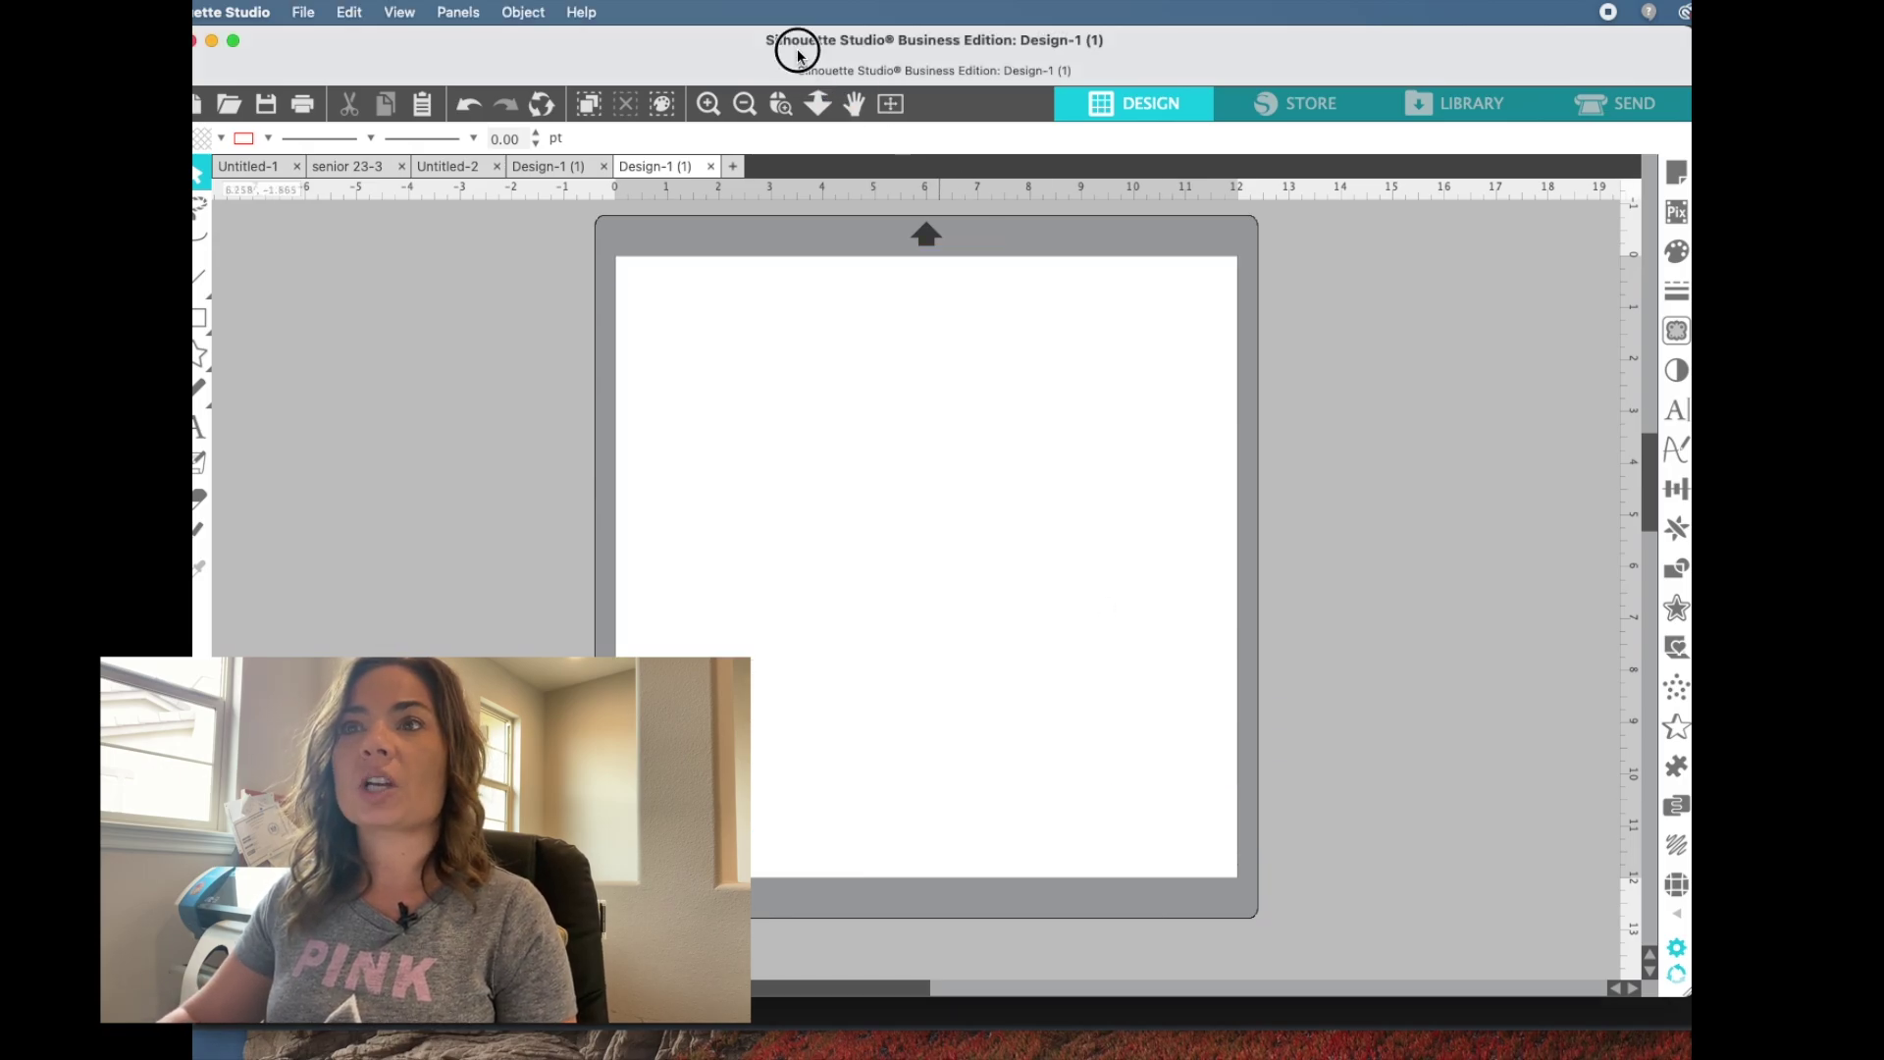
- Open Design-1 (1).png from the SoFontsy-Design-1-(2) folder in Downloads
{"action": "left_click_drag", "start_coordinate": [798, 56], "coordinate": [818, 54]}
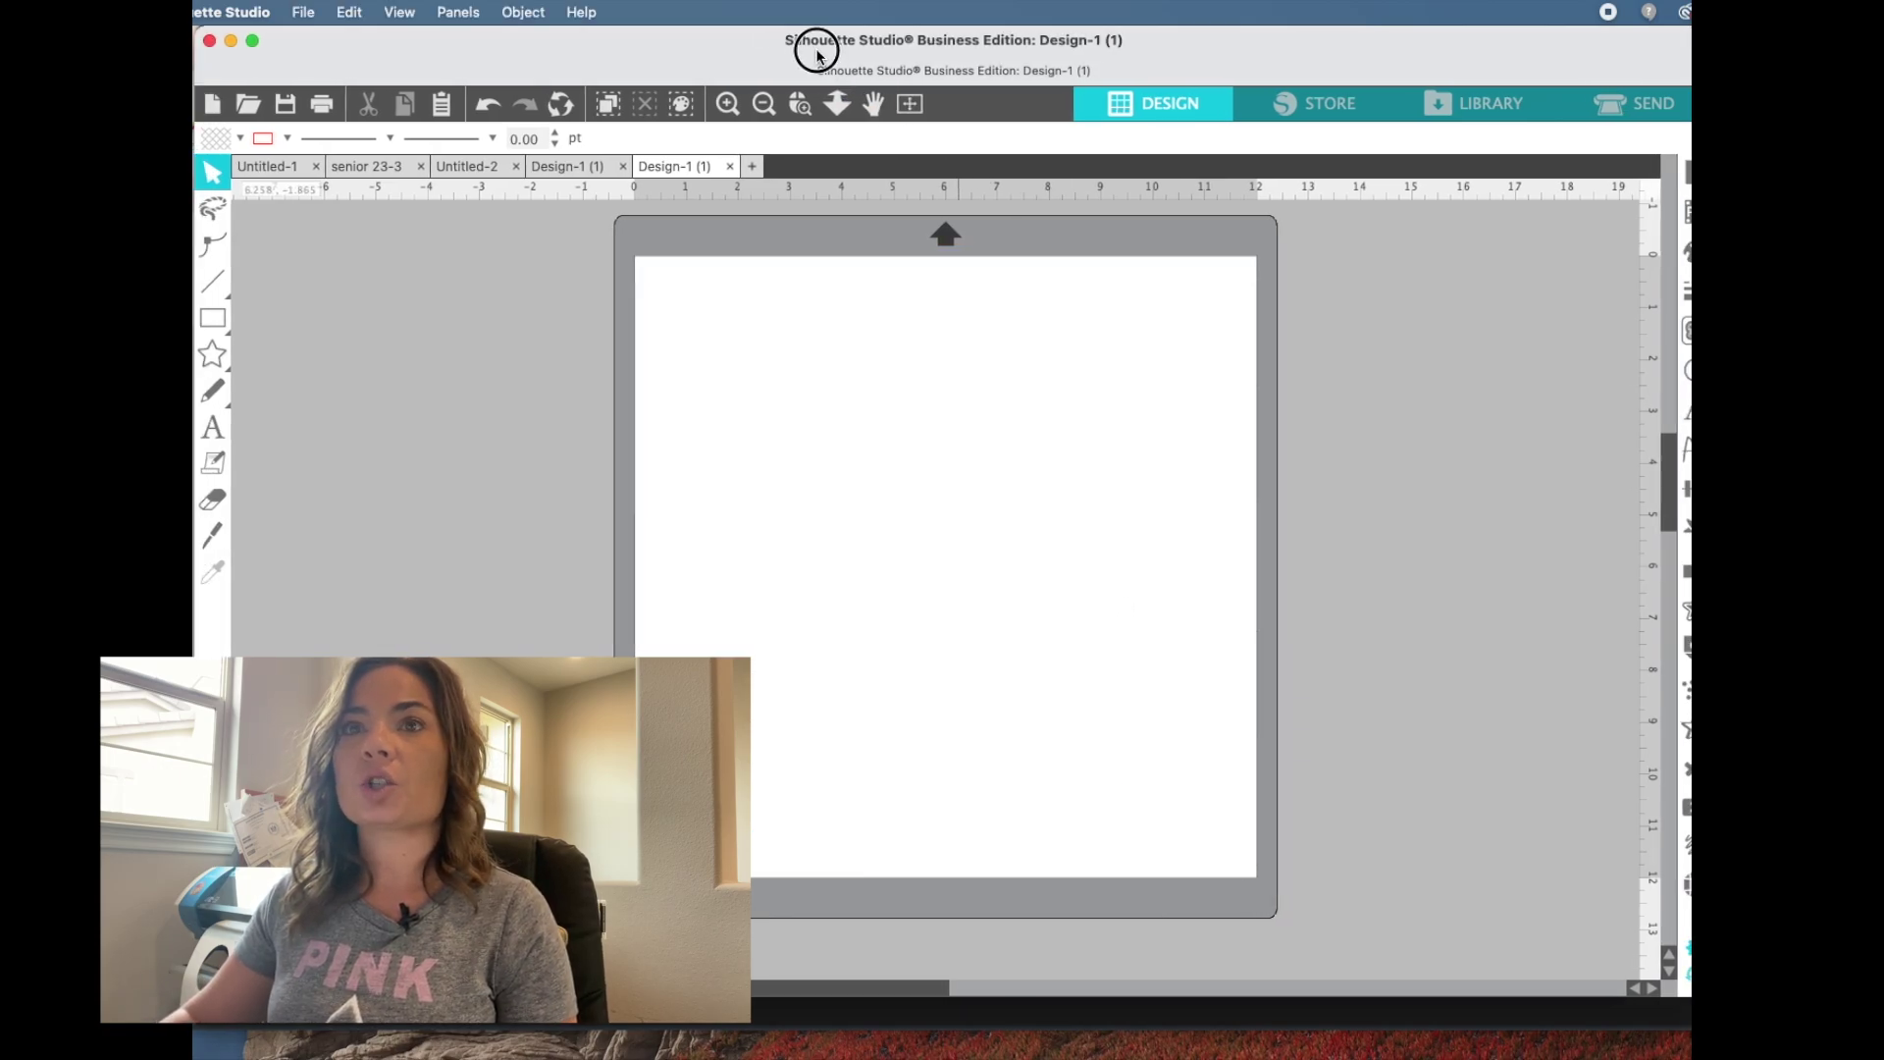
{"action": "left_click", "coordinate": [306, 19]}
{"action": "left_click", "coordinate": [307, 89]}
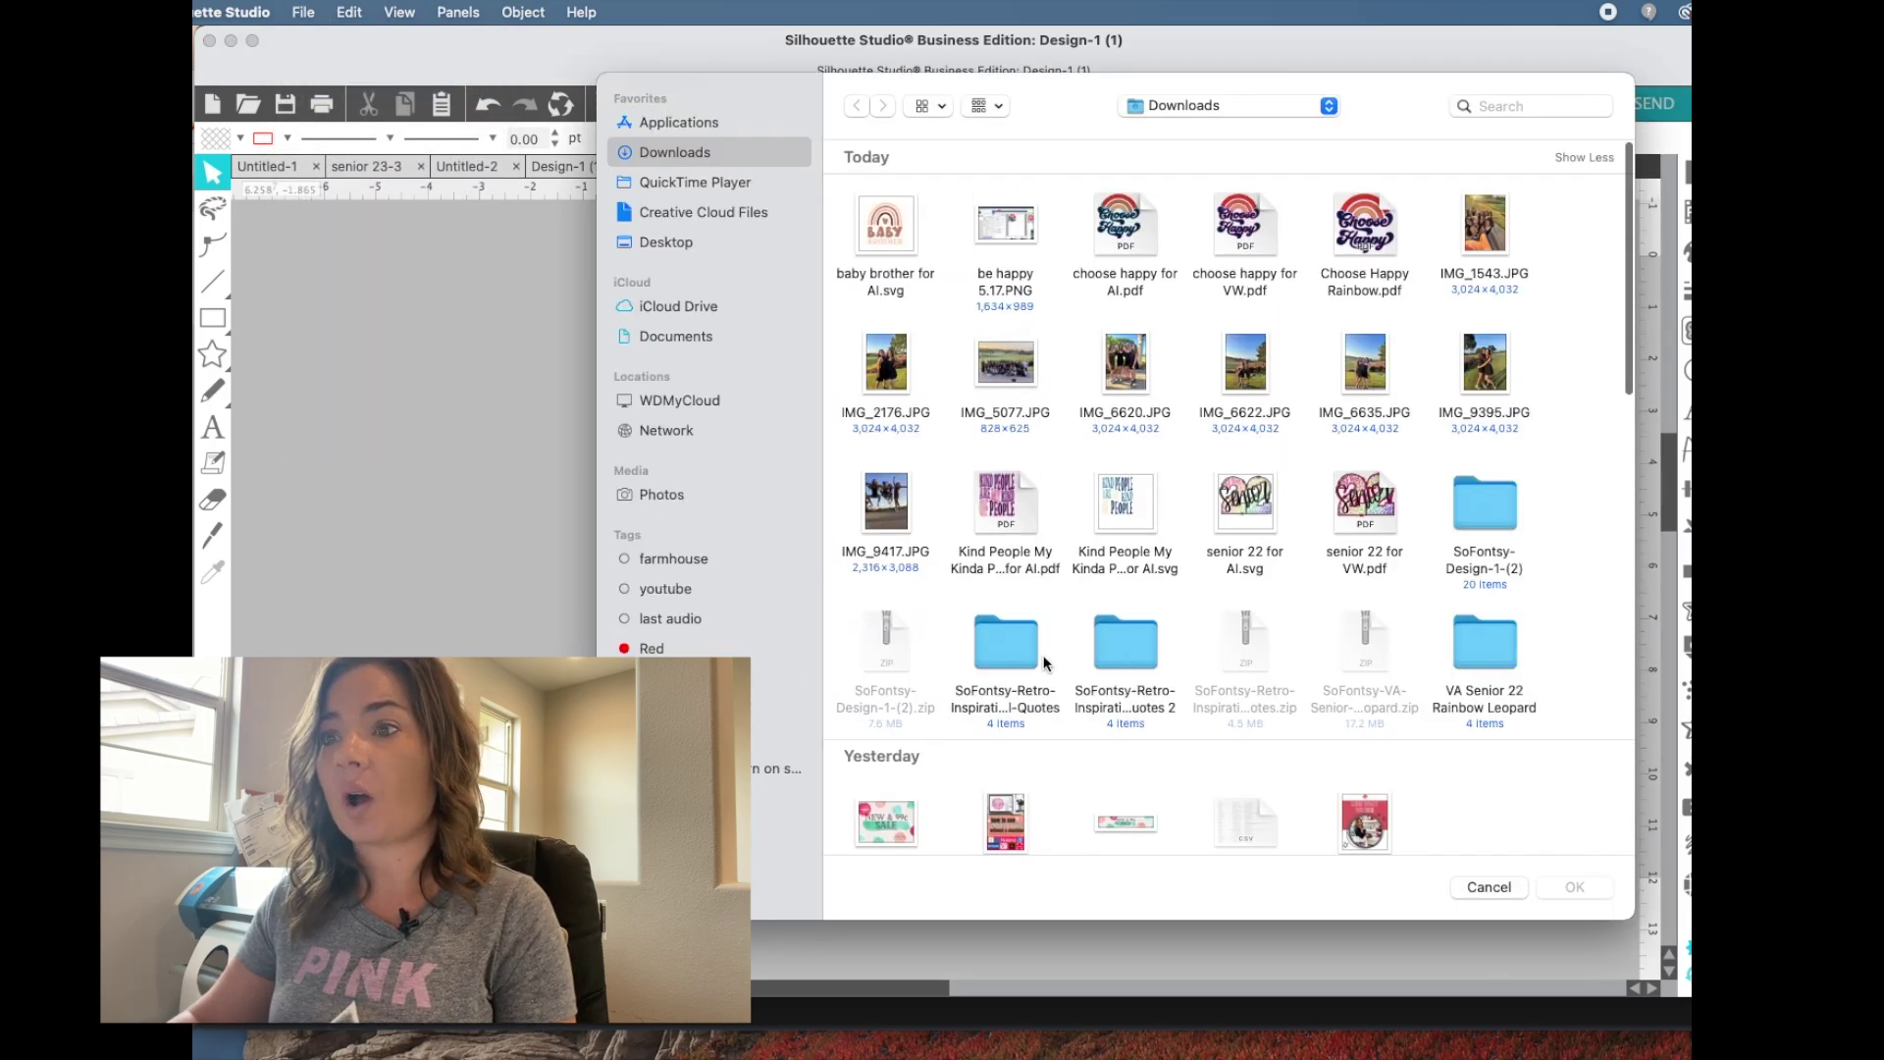
{"action": "double_click", "coordinate": [1496, 511]}
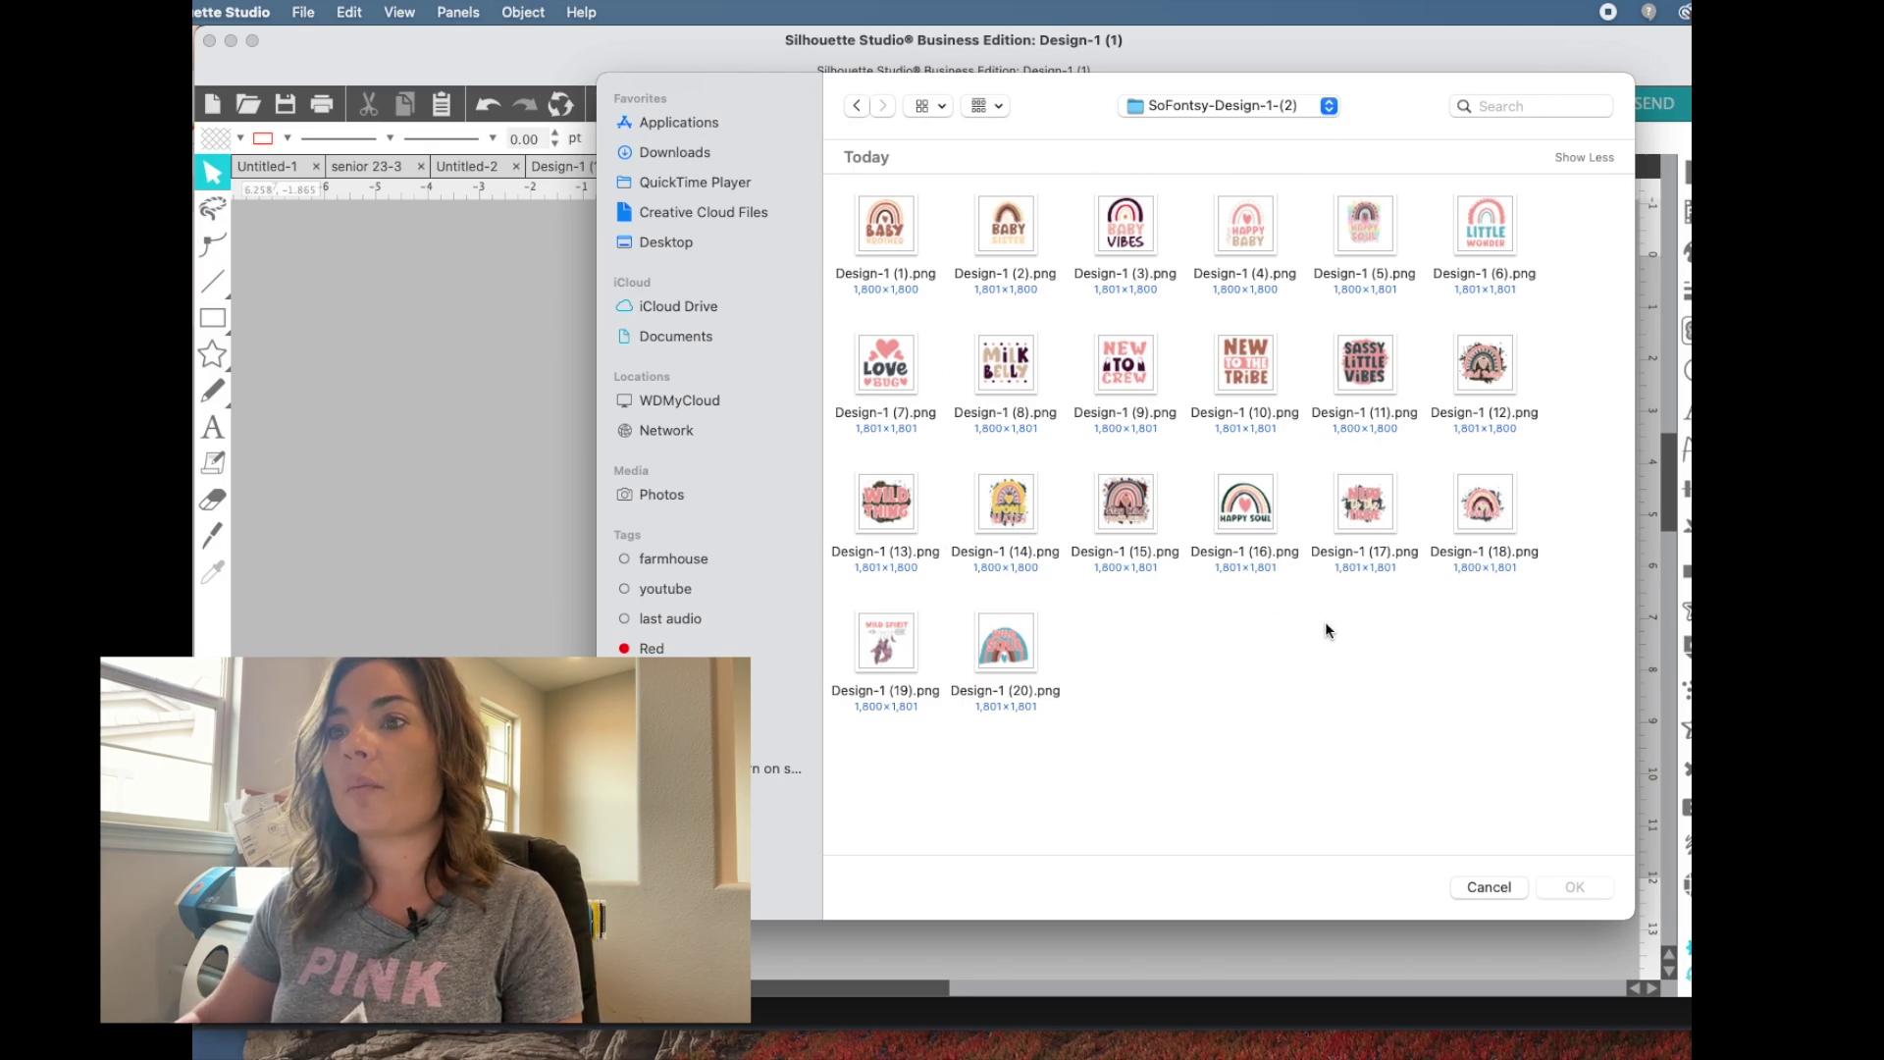
{"action": "left_click", "coordinate": [892, 232]}
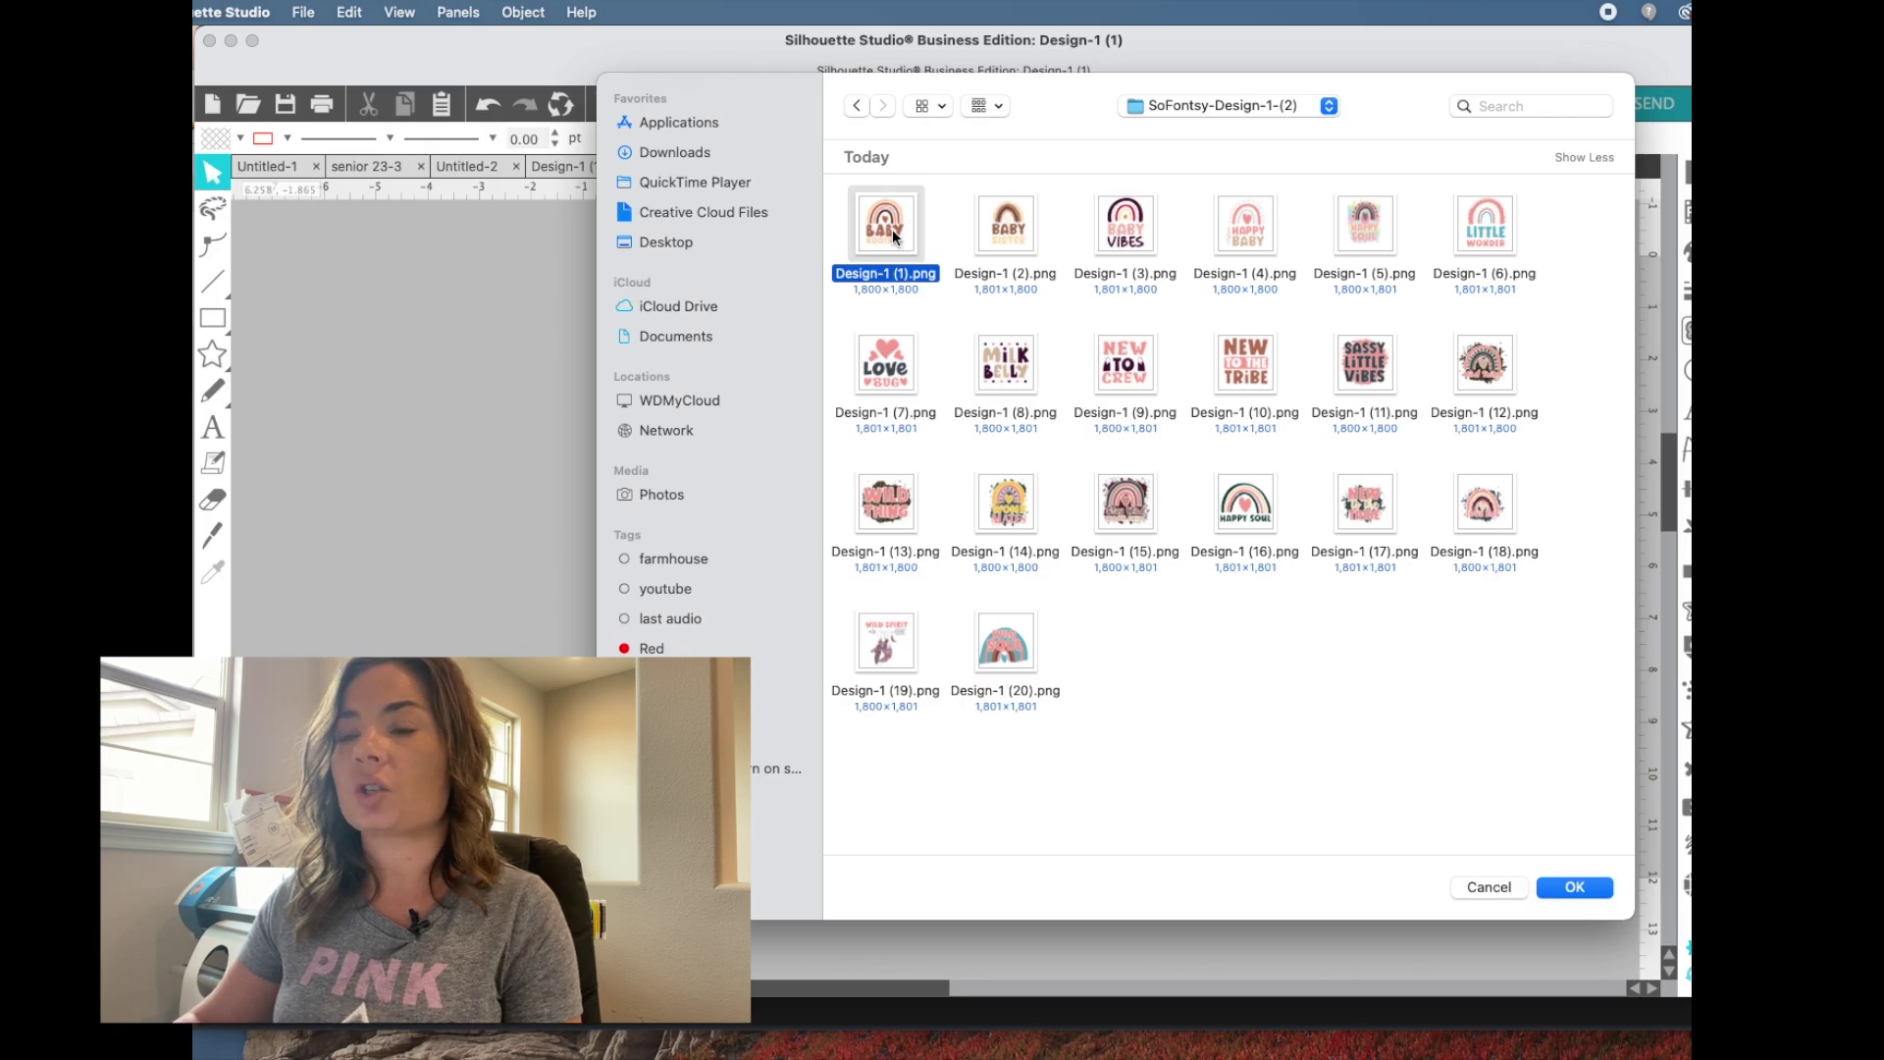
{"action": "left_click", "coordinate": [1575, 889]}
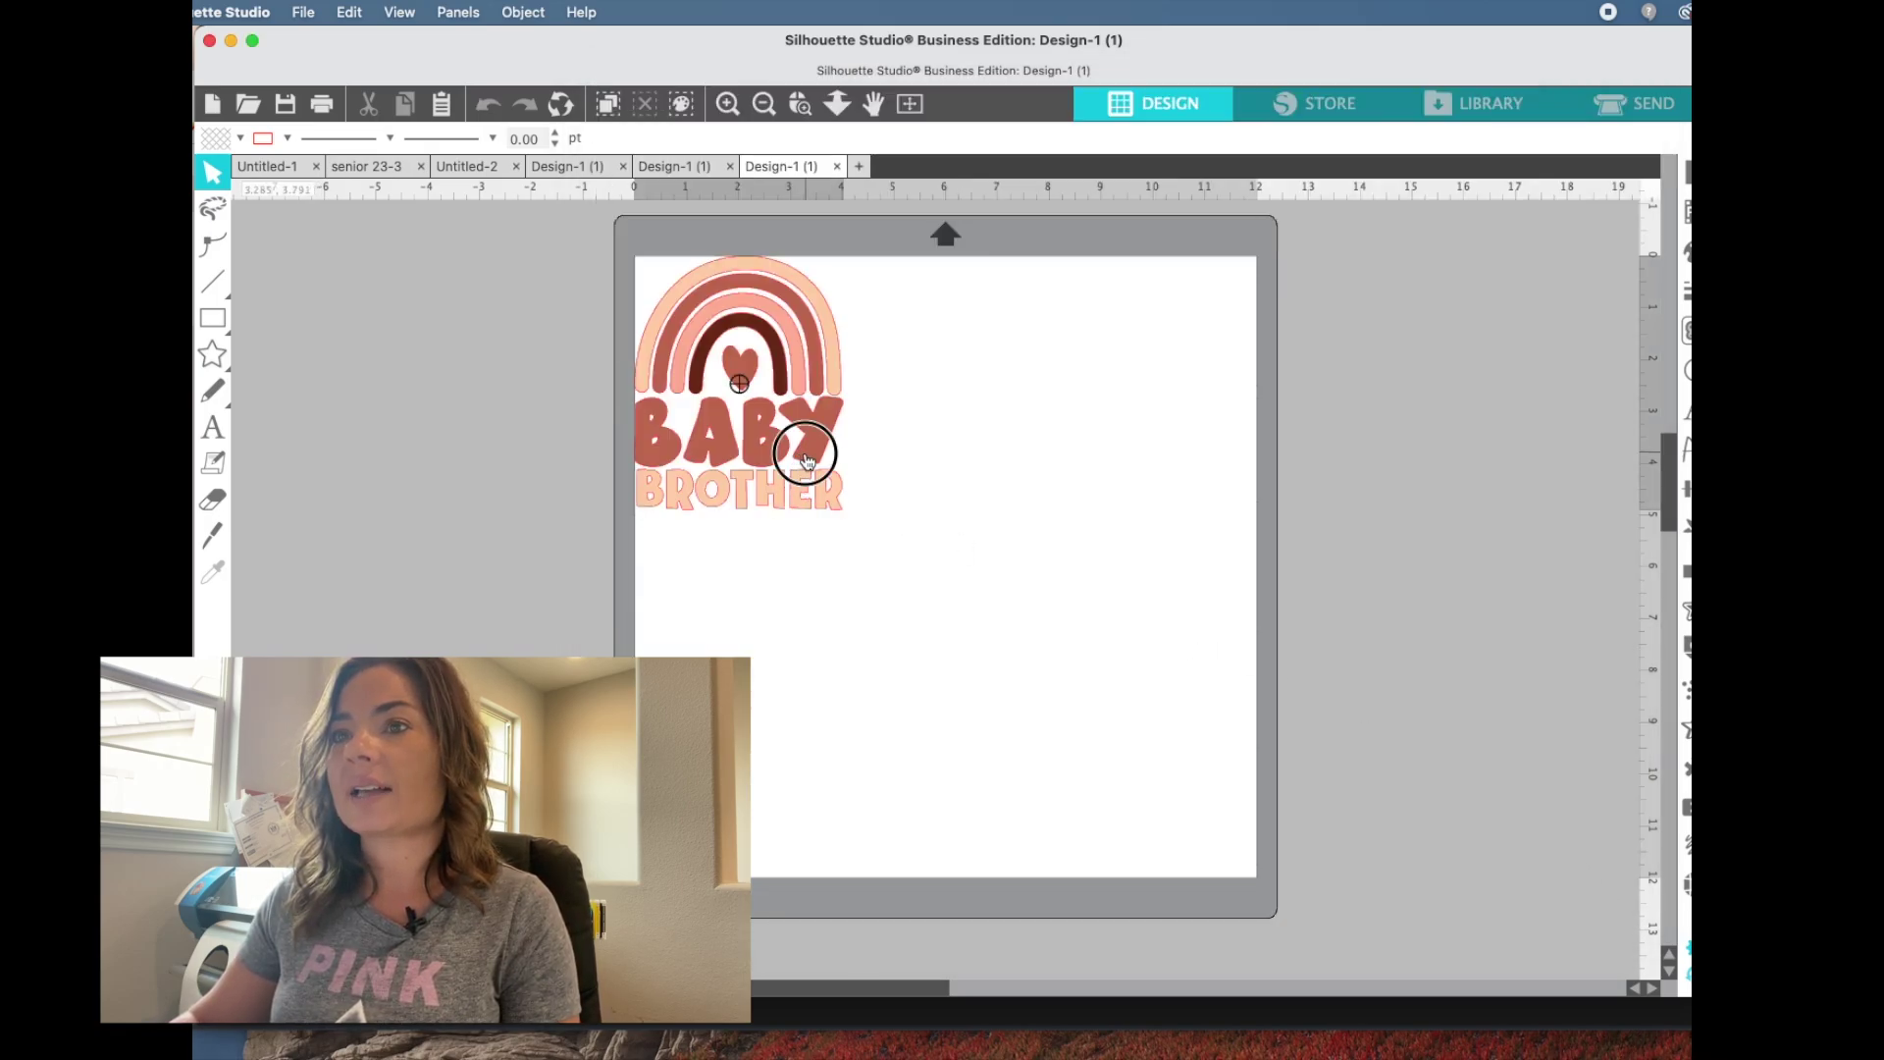
- Scale the Baby Brother image to 8.872 in wide by 10.828 in tall, then deselect it
{"action": "left_click", "coordinate": [807, 461]}
{"action": "left_click_drag", "start_coordinate": [880, 534], "coordinate": [1371, 756]}
{"action": "left_click_drag", "start_coordinate": [1181, 911], "coordinate": [1134, 851]}
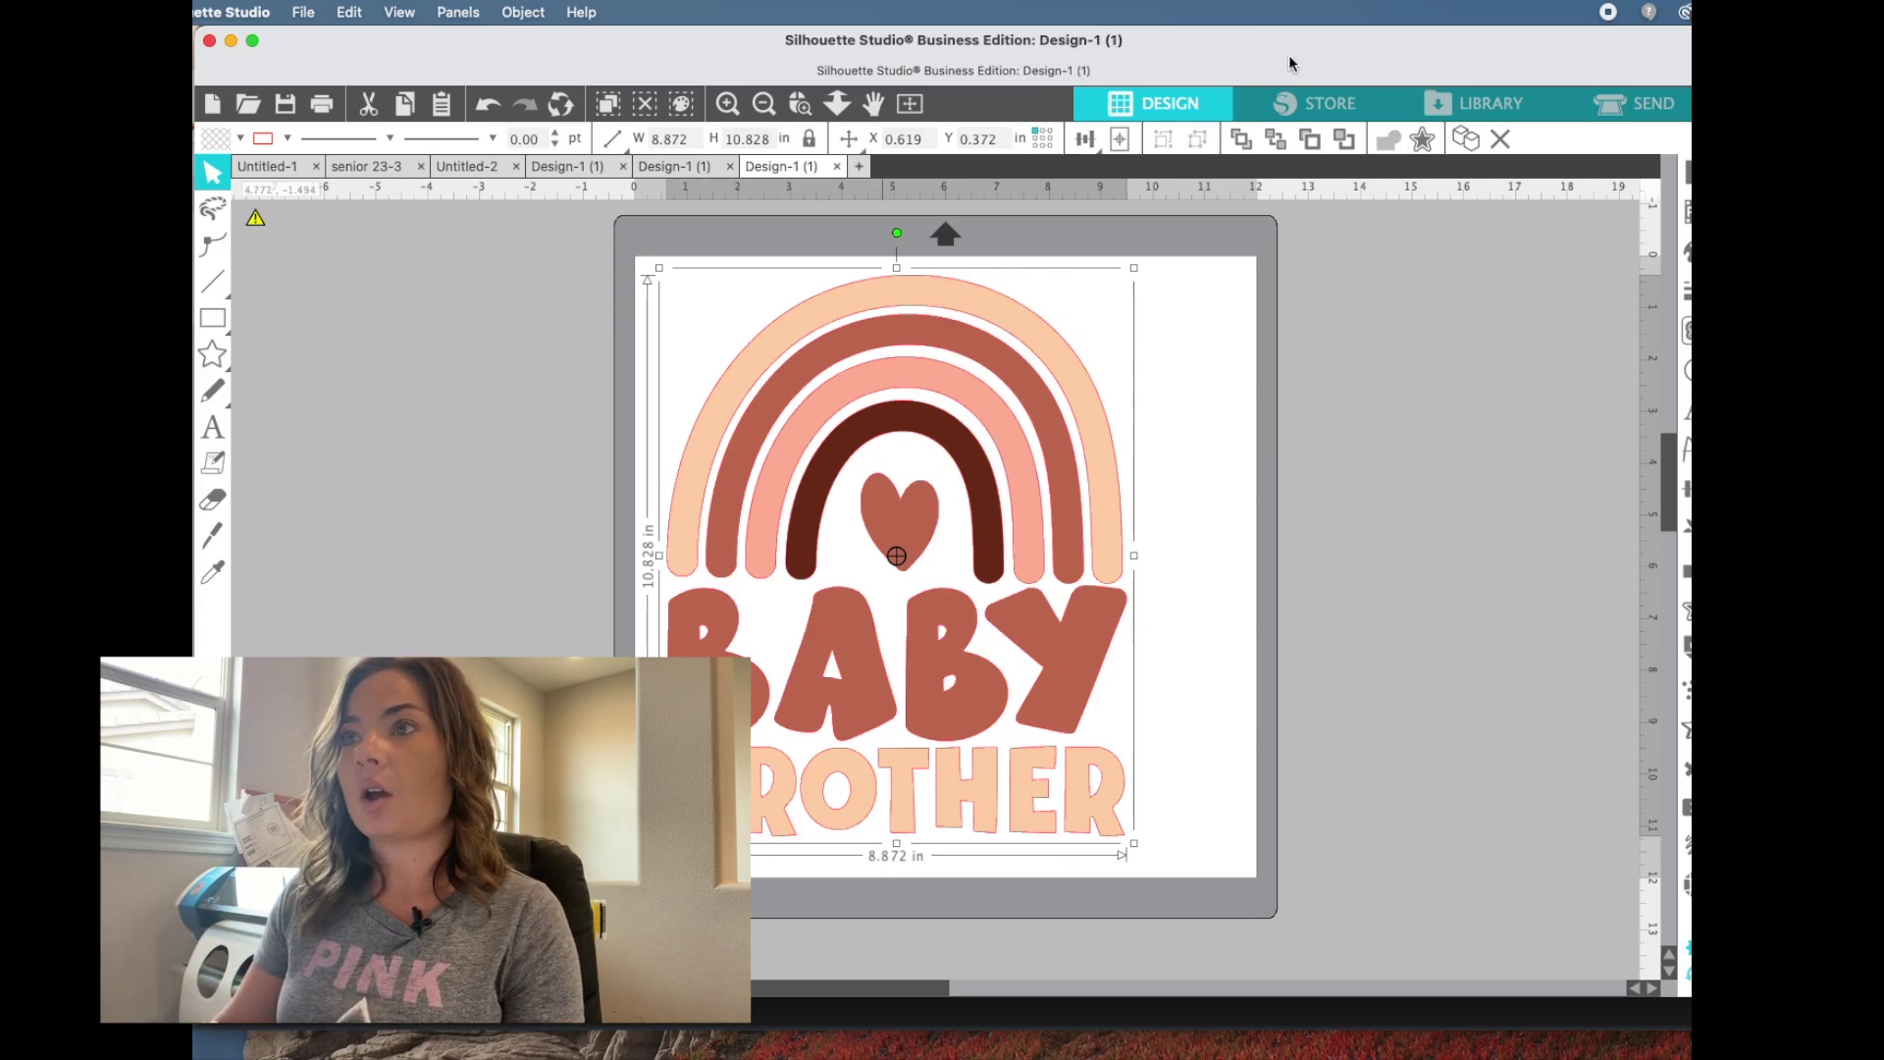
{"action": "left_click", "coordinate": [1343, 447]}
{"action": "left_click_drag", "start_coordinate": [1461, 50], "coordinate": [1445, 50]}
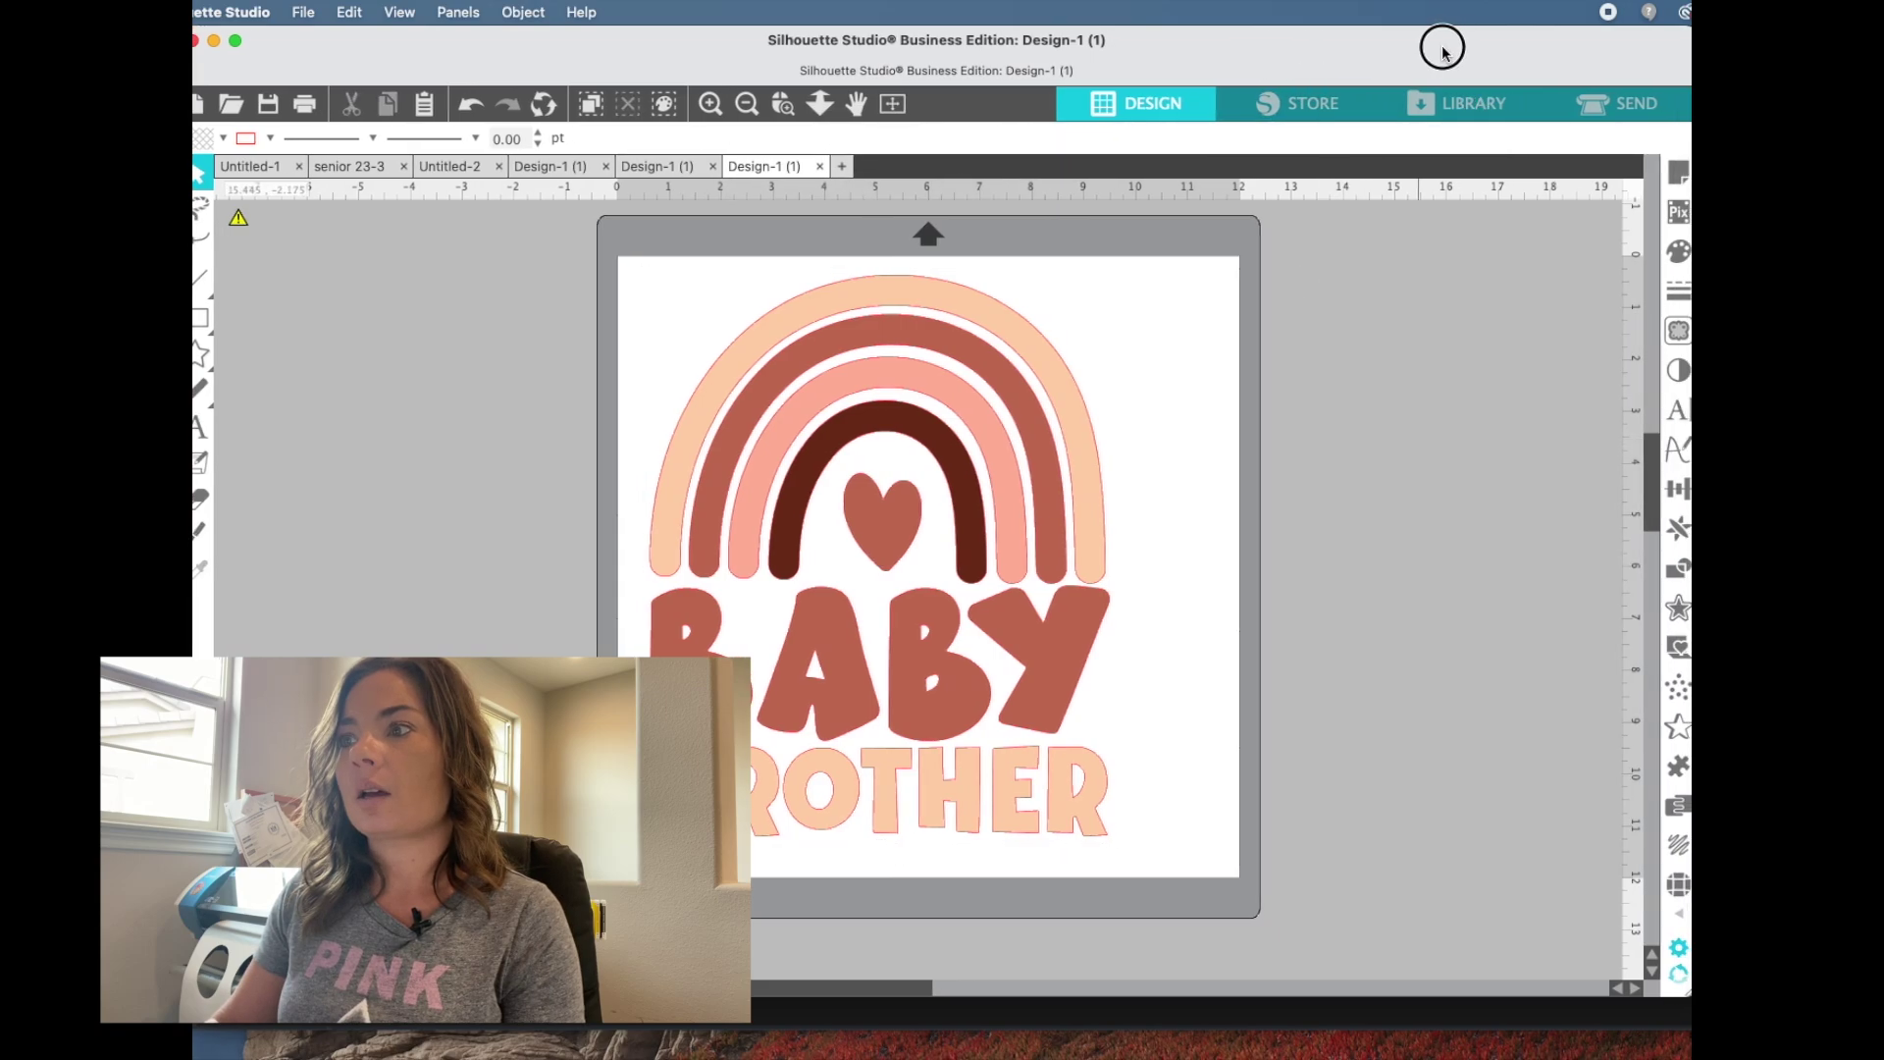
- Give the whole rainbow design an internal offset with a distance of 0.050 in
{"action": "left_click", "coordinate": [1677, 610]}
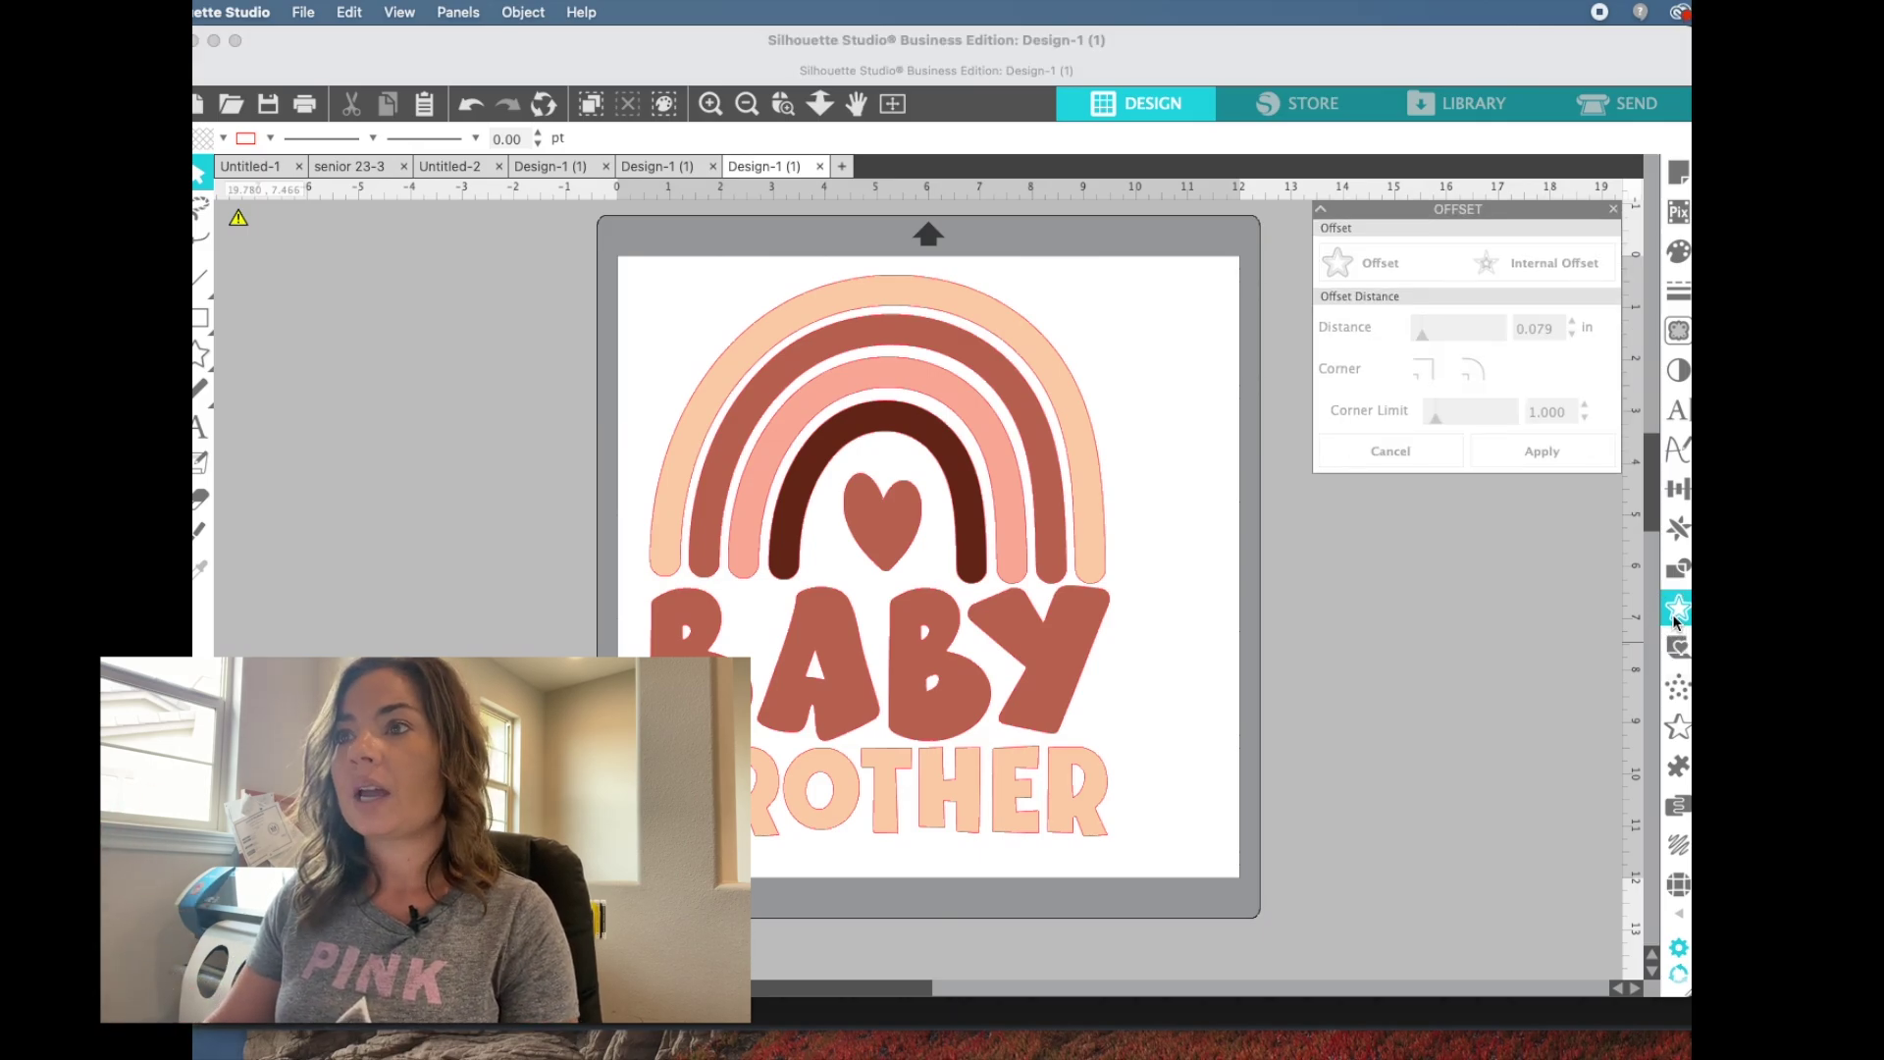
{"action": "left_click", "coordinate": [1077, 401]}
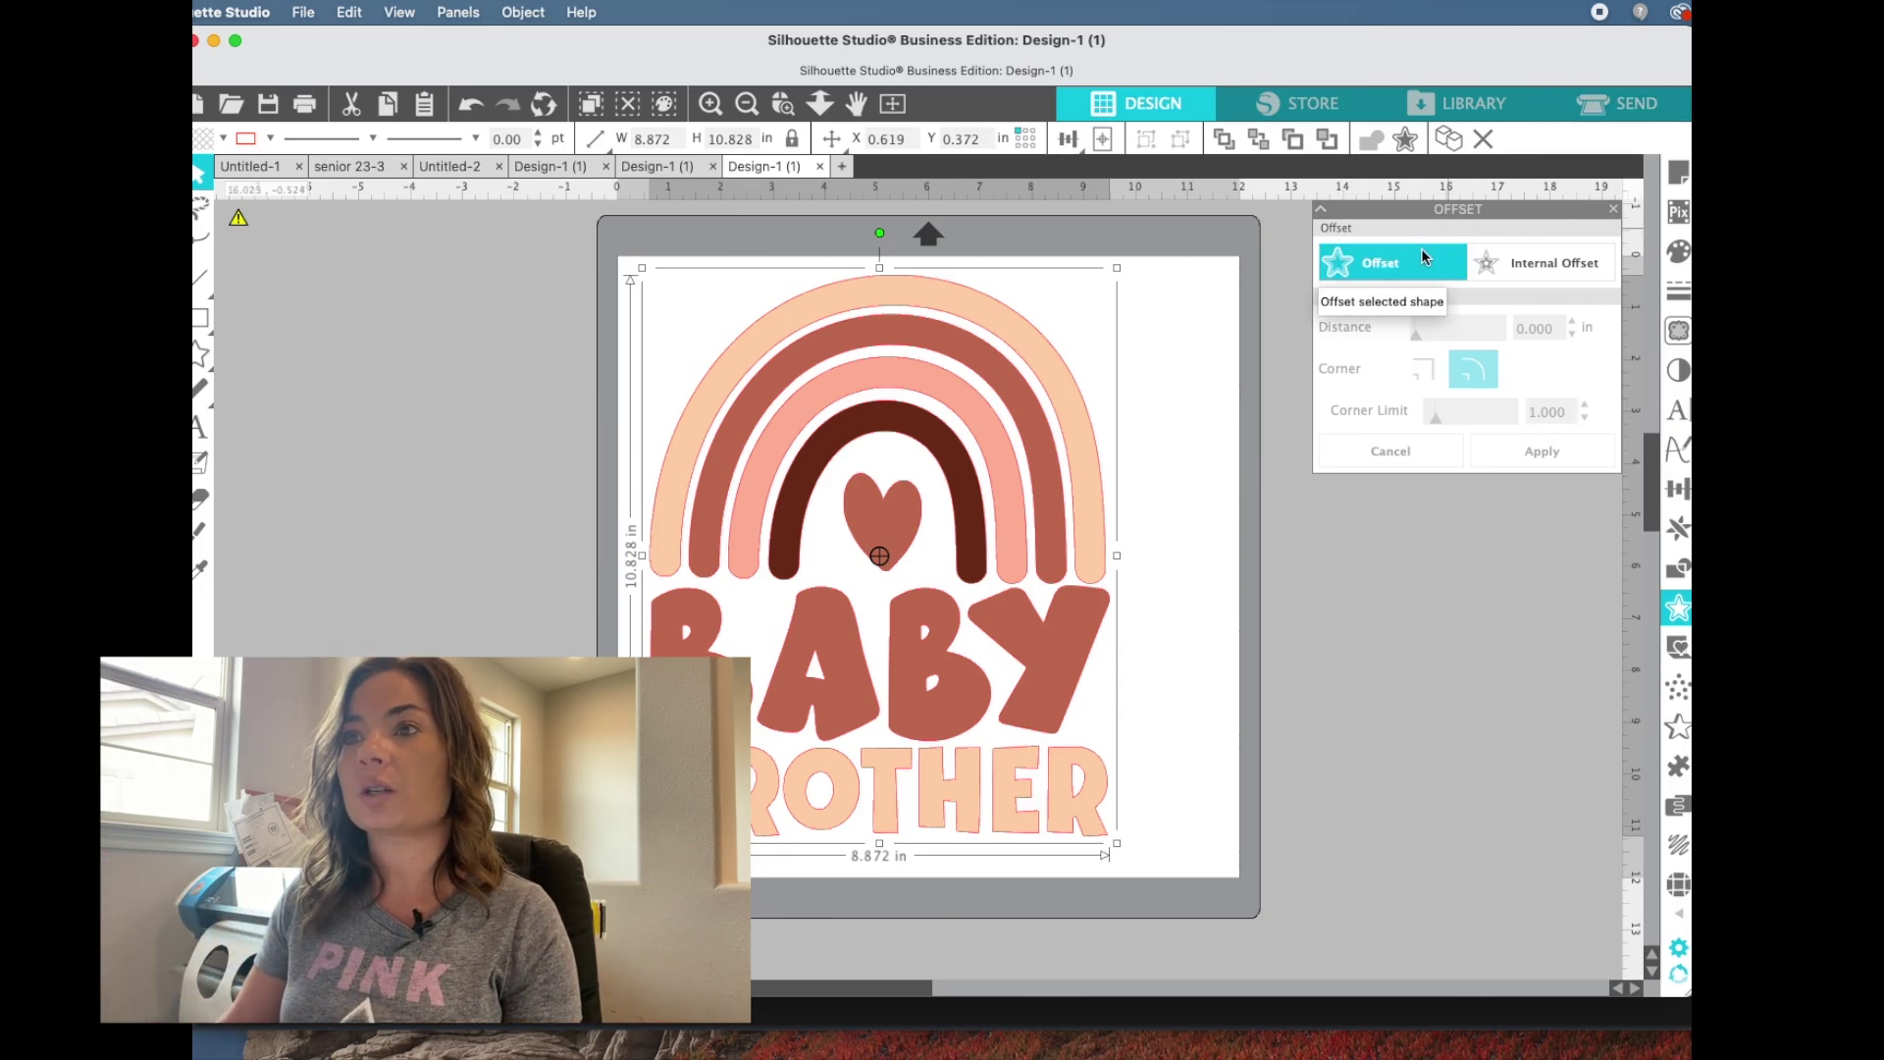
{"action": "left_click", "coordinate": [1563, 261]}
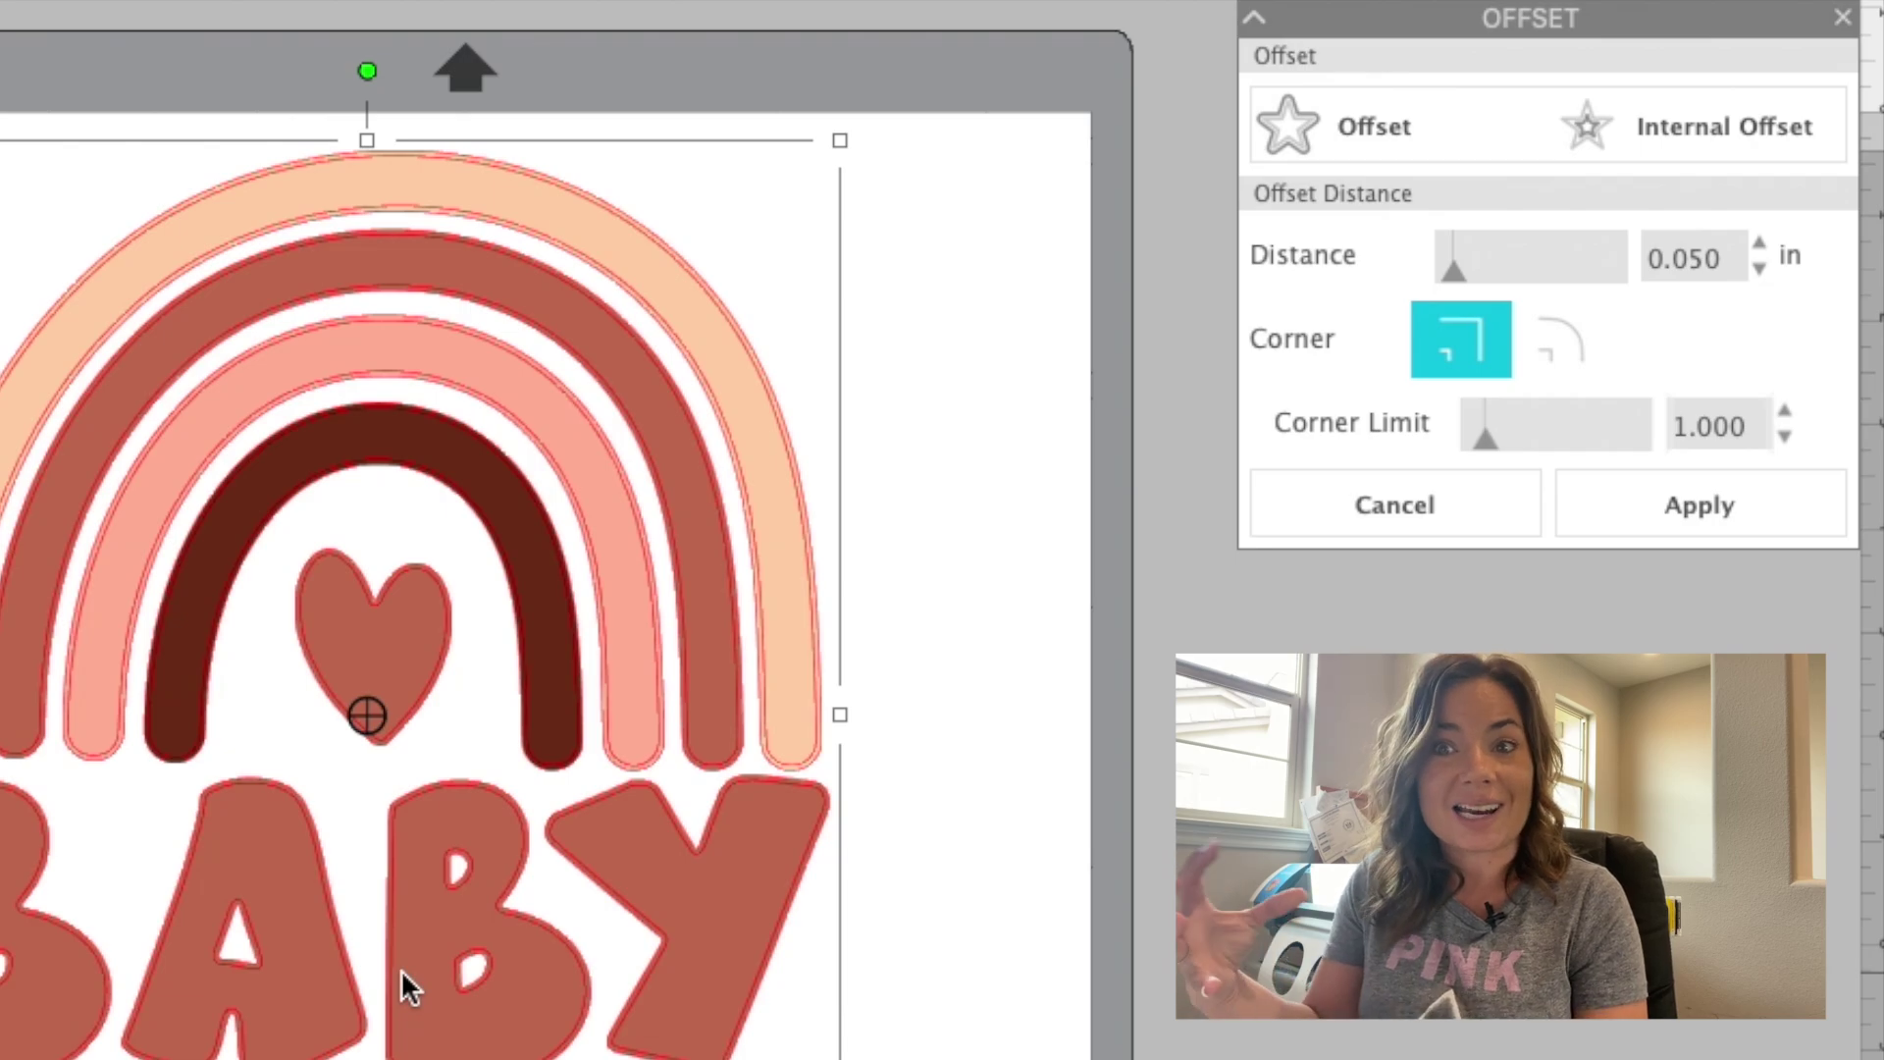
{"action": "left_click", "coordinate": [1671, 506]}
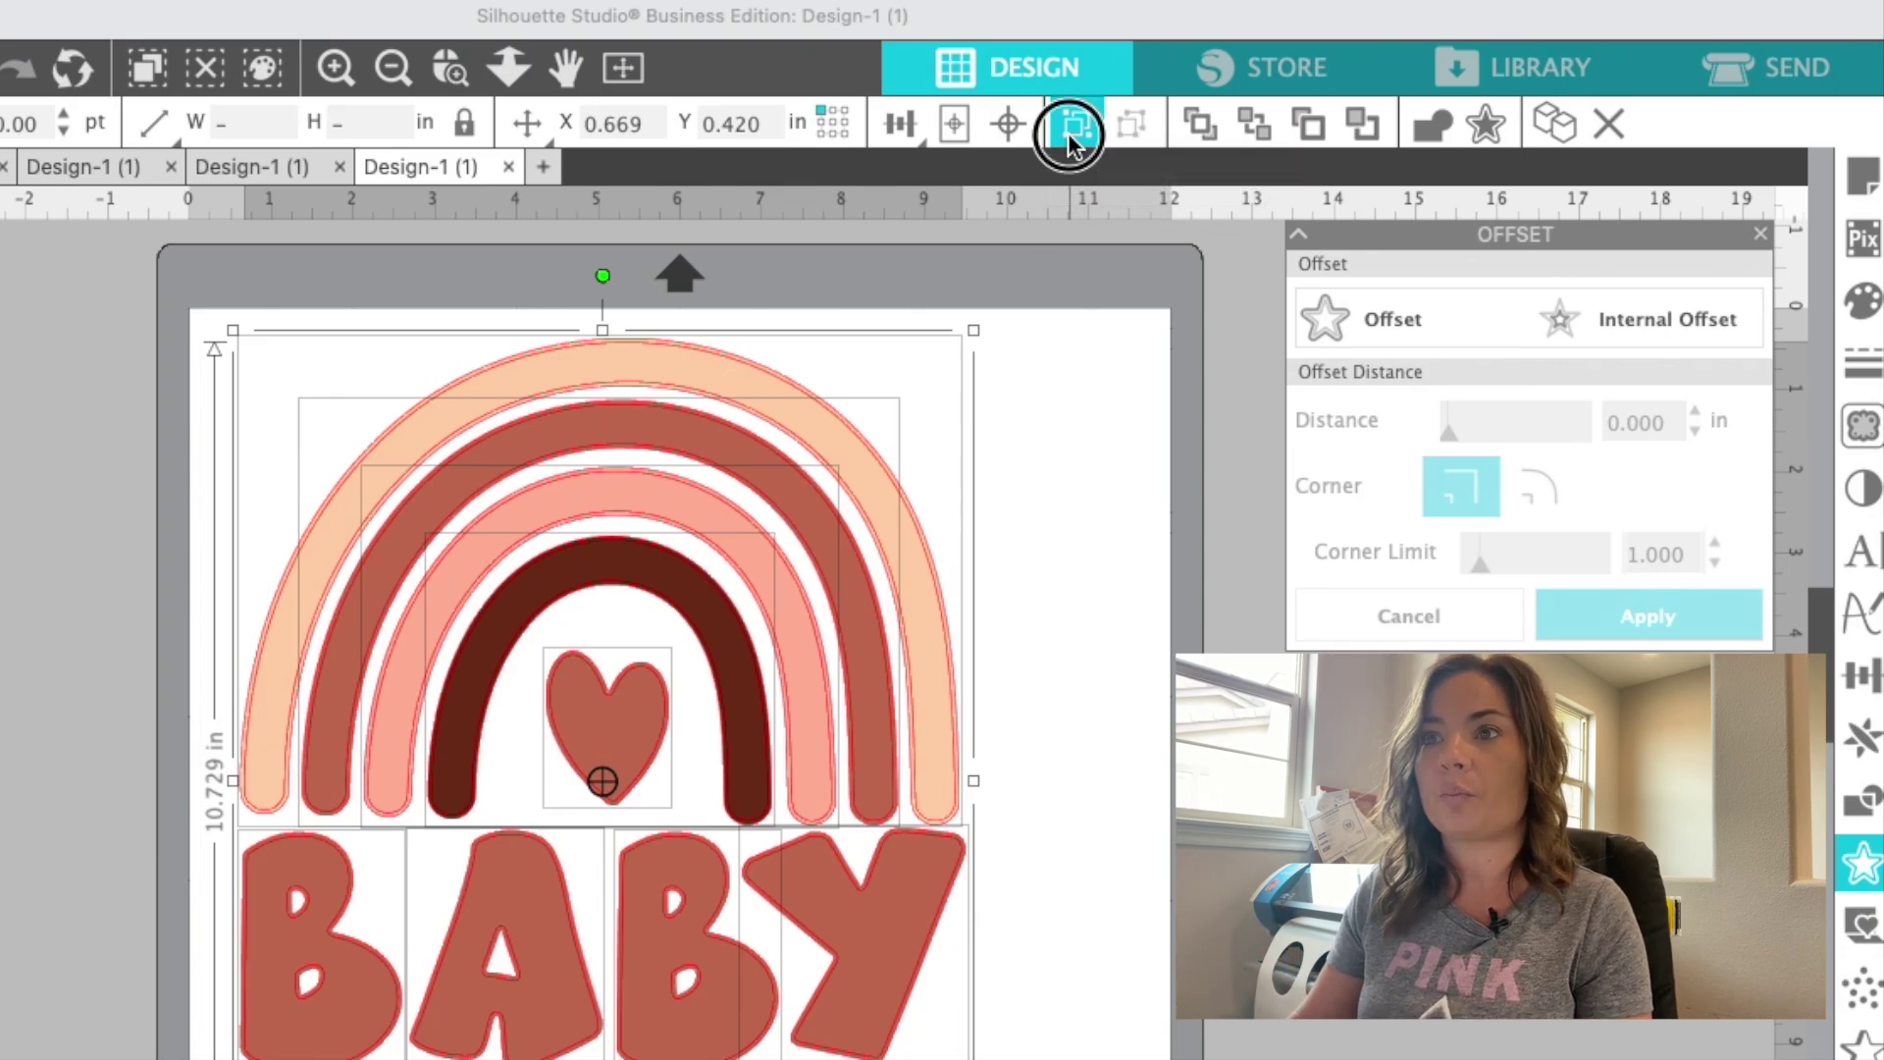
- Group the traced Baby Brother shapes into a single 8.774 × 10.729 in object
{"action": "left_click", "coordinate": [1070, 135]}
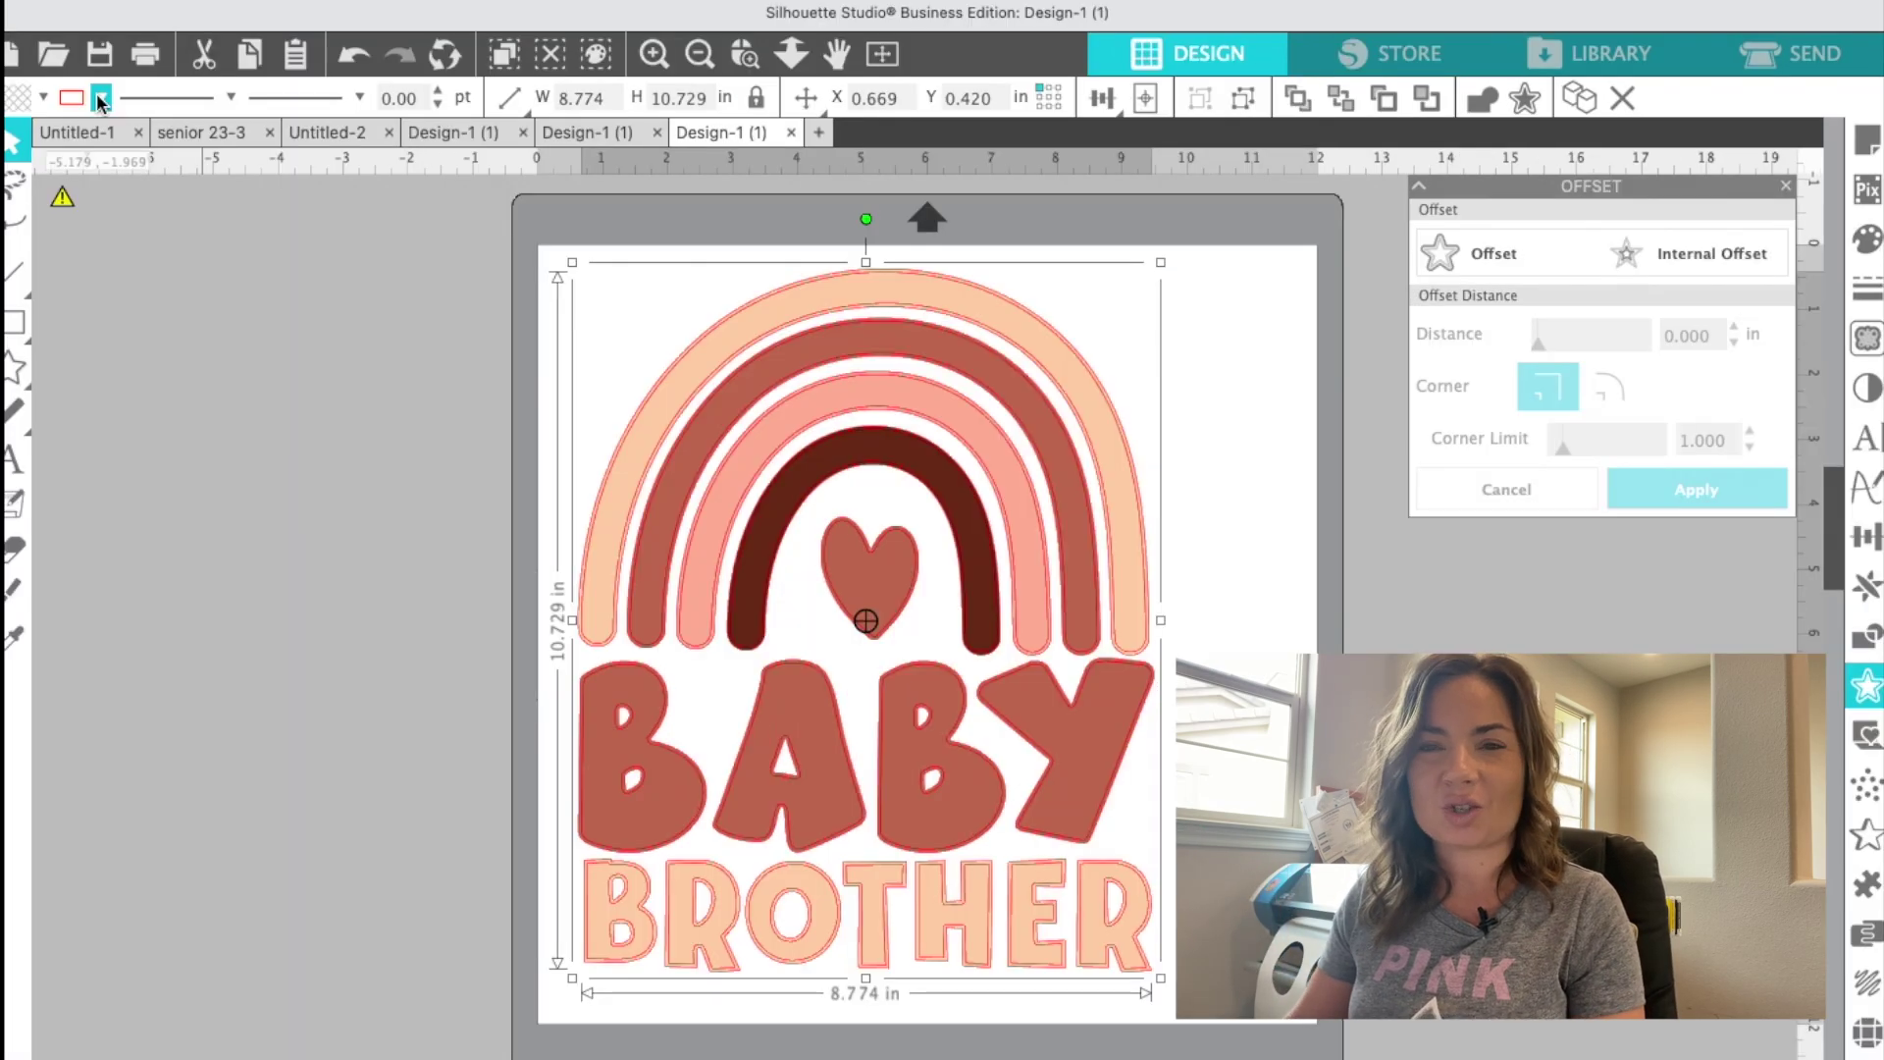
- Change the offset cut line colour to black and zoom in on the rainbow design
{"action": "left_click", "coordinate": [101, 98]}
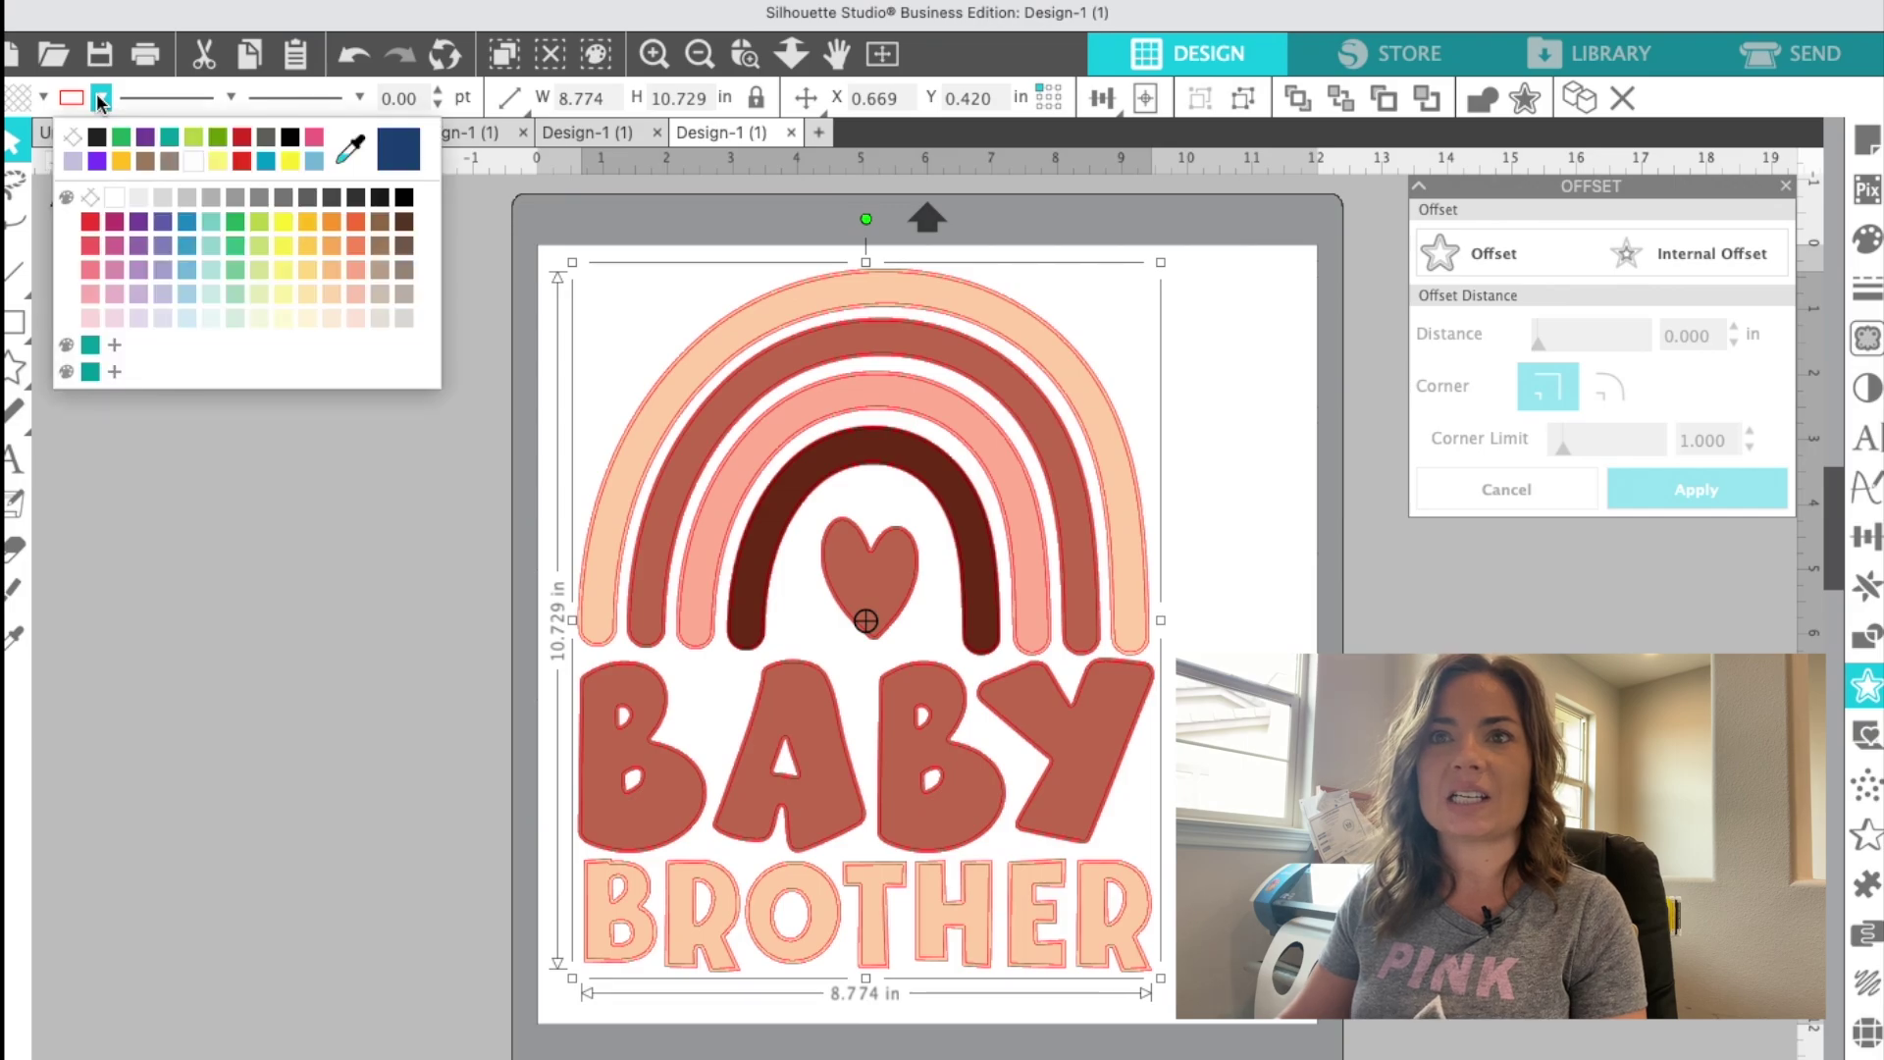
{"action": "left_click", "coordinate": [95, 146]}
{"action": "left_click", "coordinate": [286, 606]}
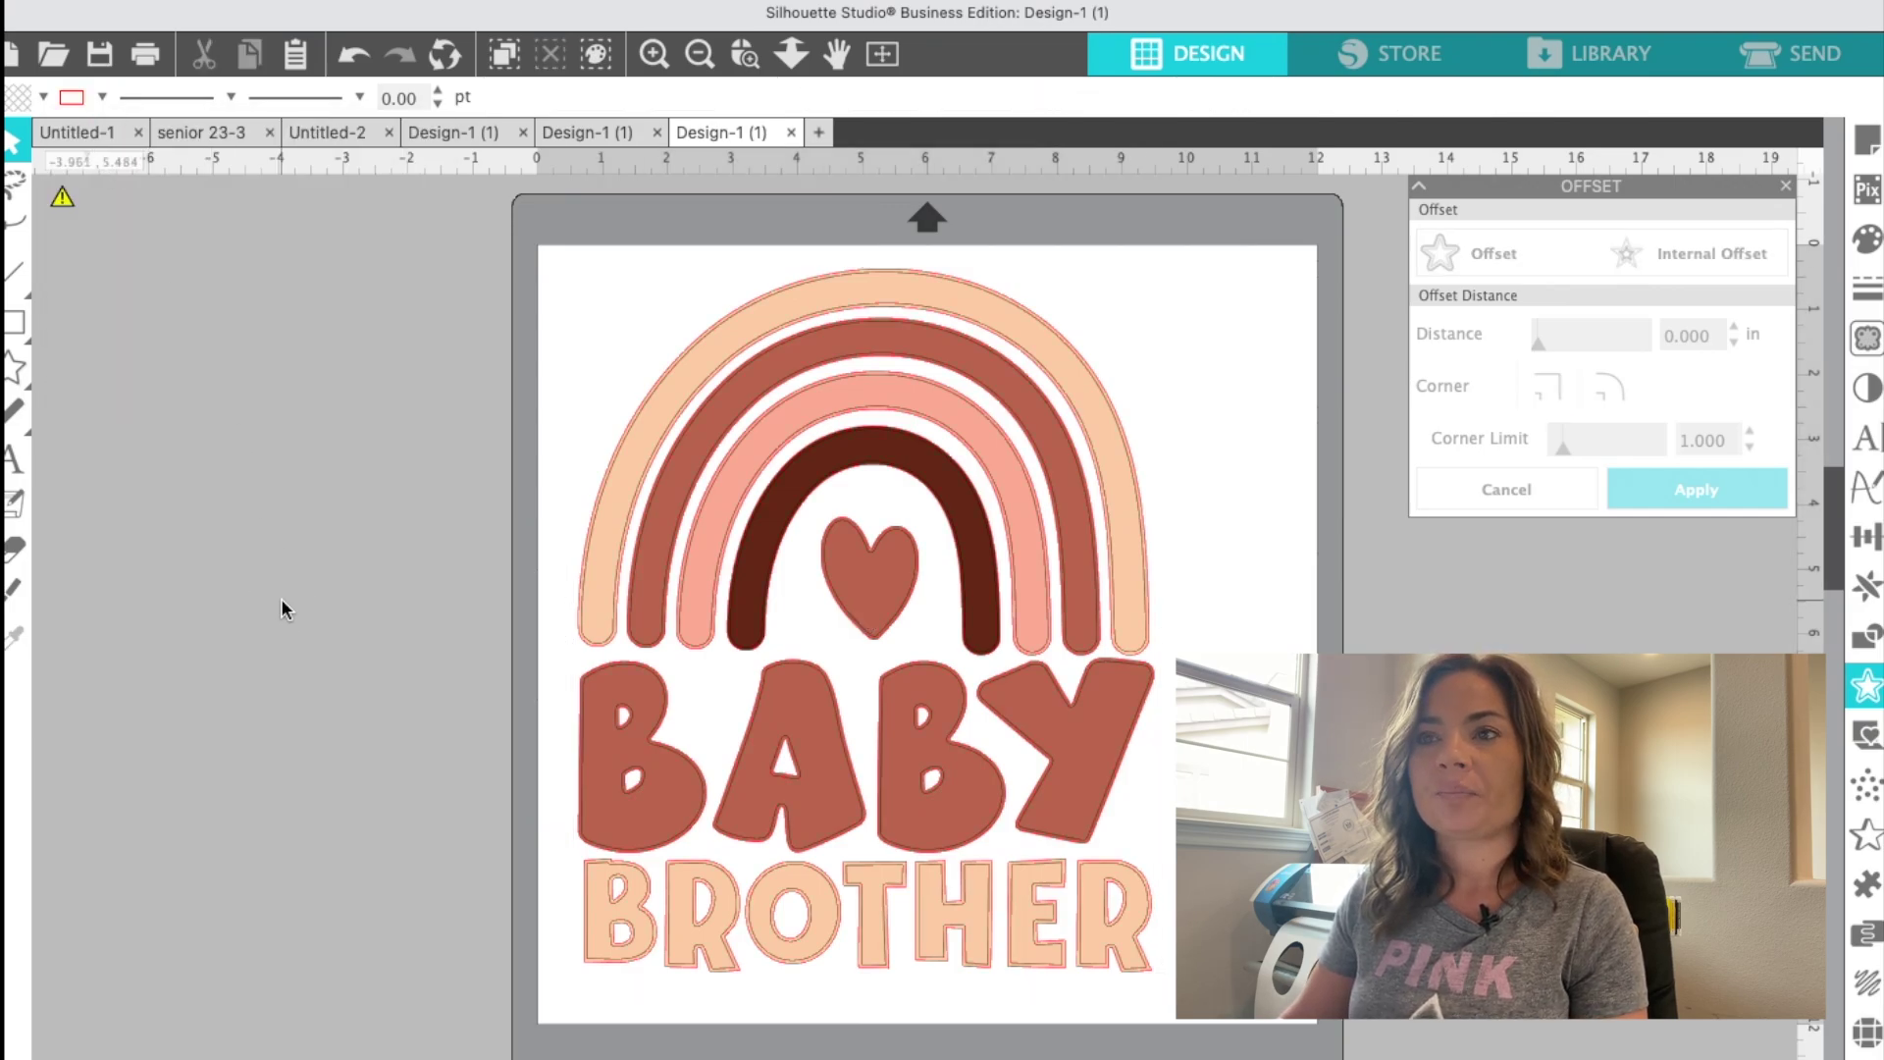
{"action": "left_click", "coordinate": [642, 53]}
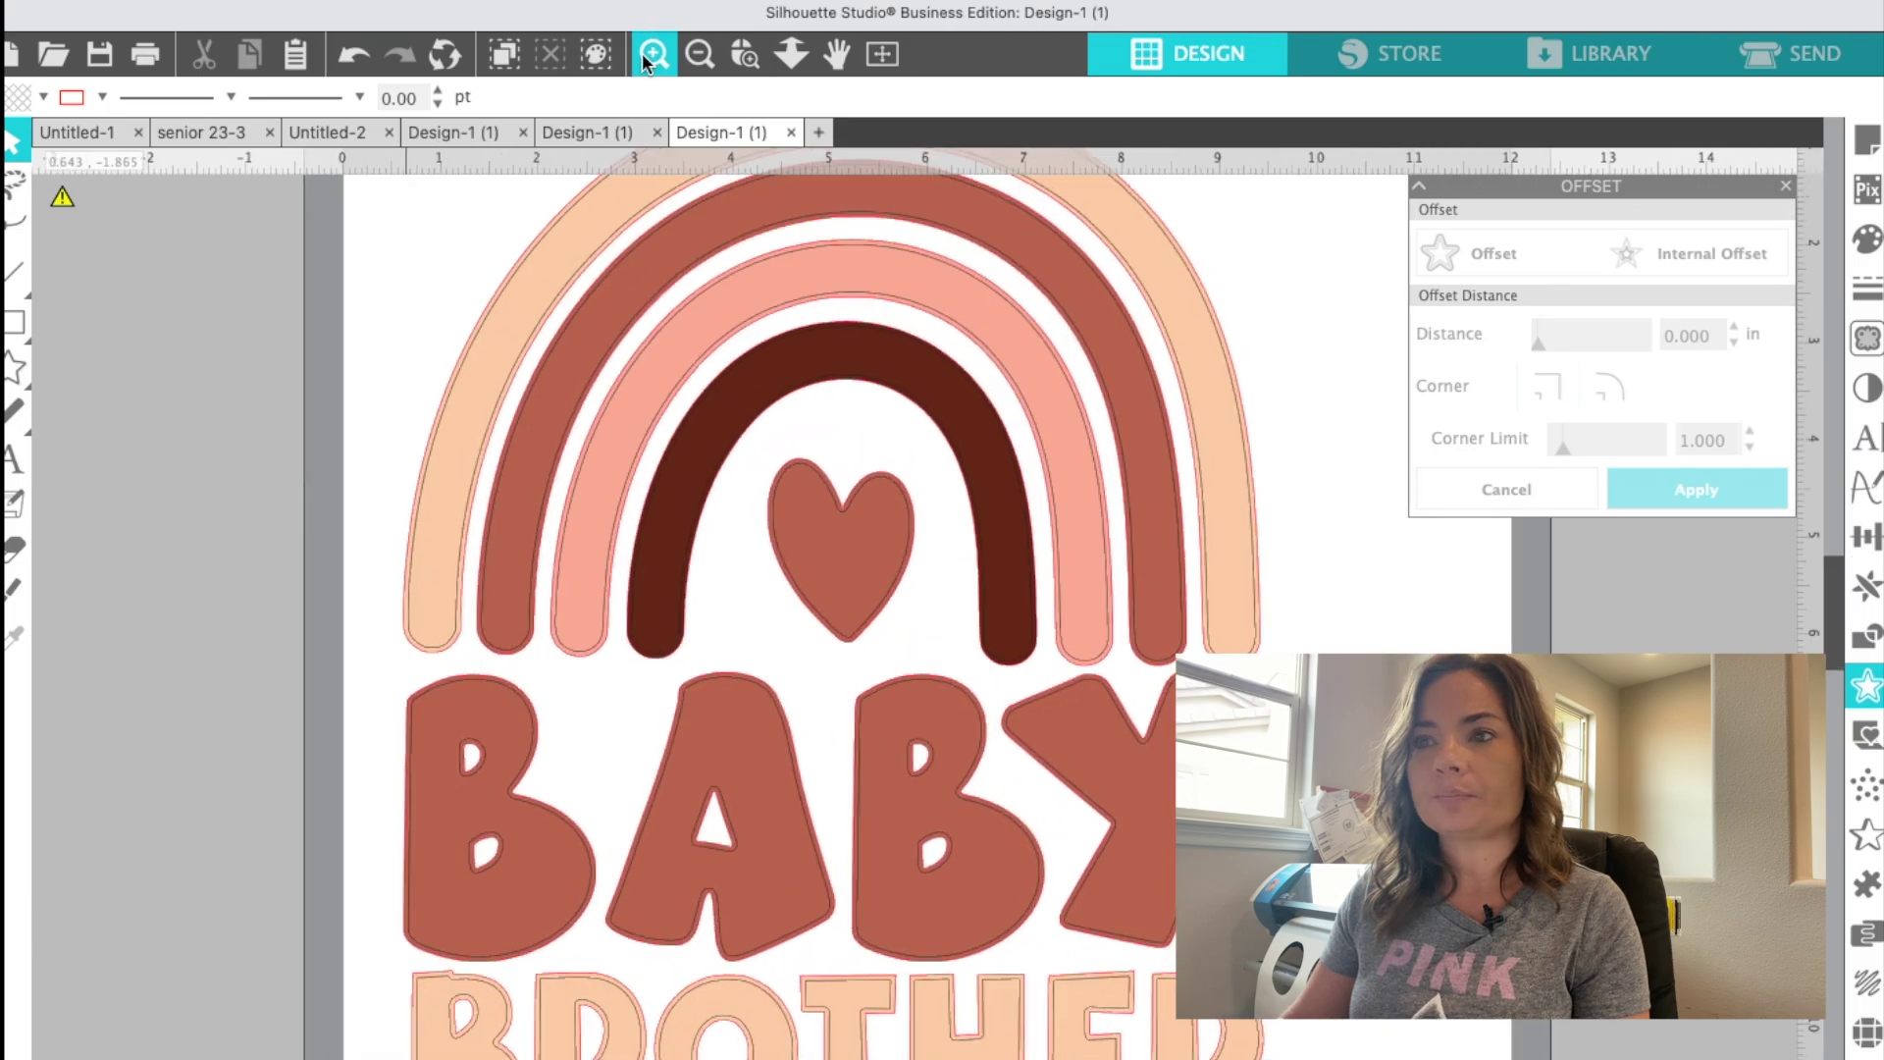
{"action": "left_click", "coordinate": [642, 53]}
{"action": "scroll", "coordinate": [550, 424], "scroll_direction": "left", "scroll_amount": 8}
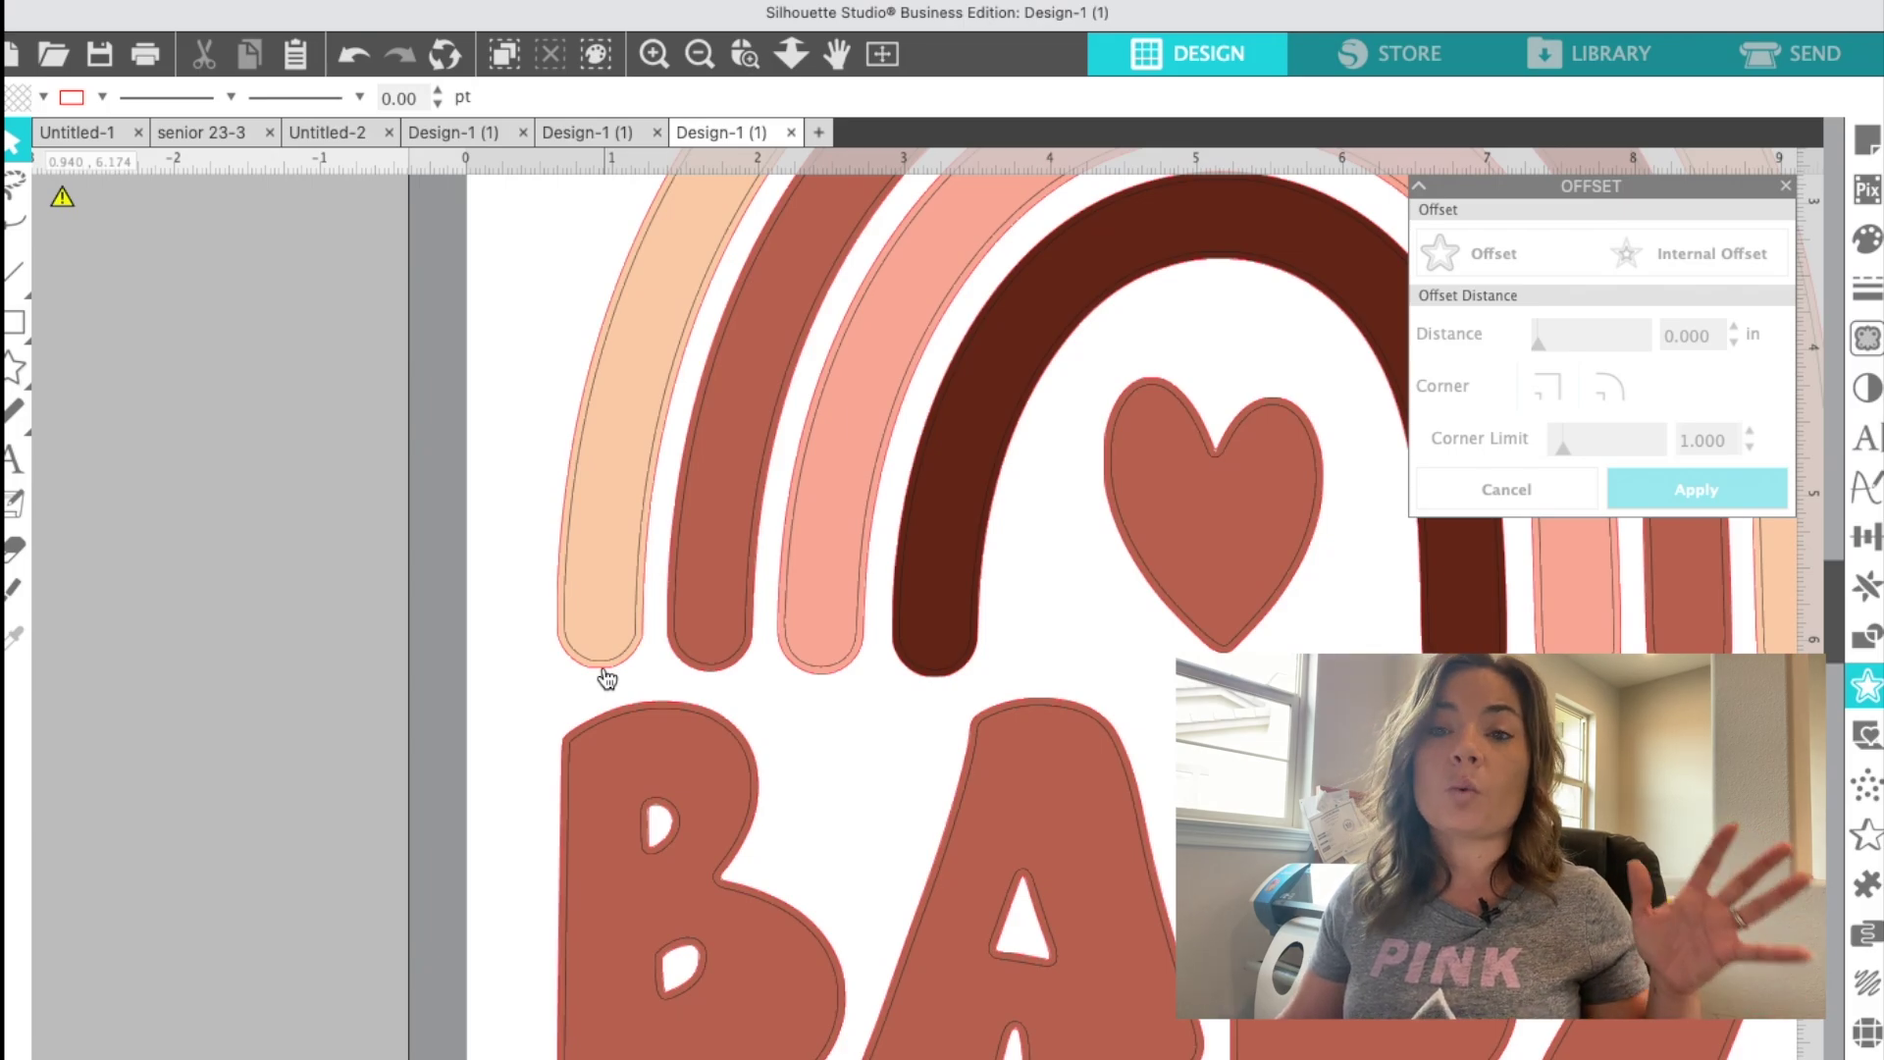
{"action": "left_click", "coordinate": [599, 589]}
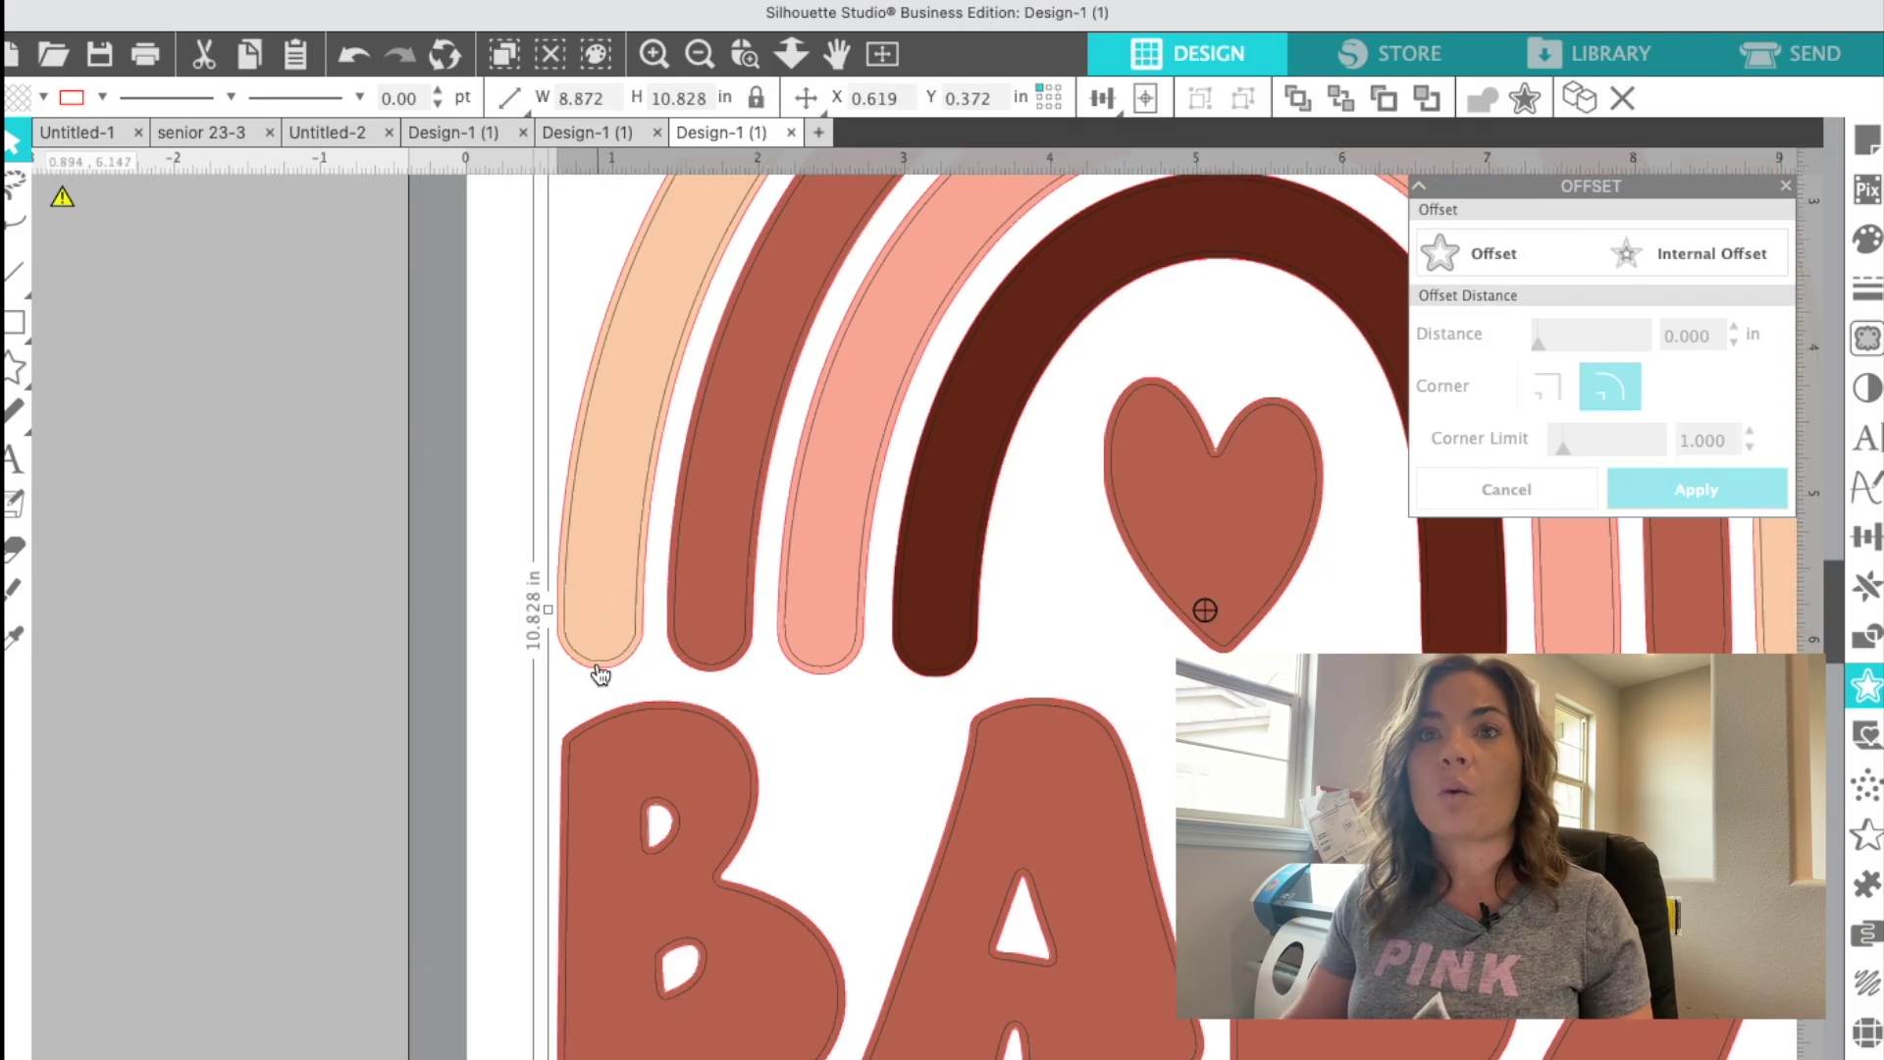
{"action": "left_click", "coordinate": [80, 98]}
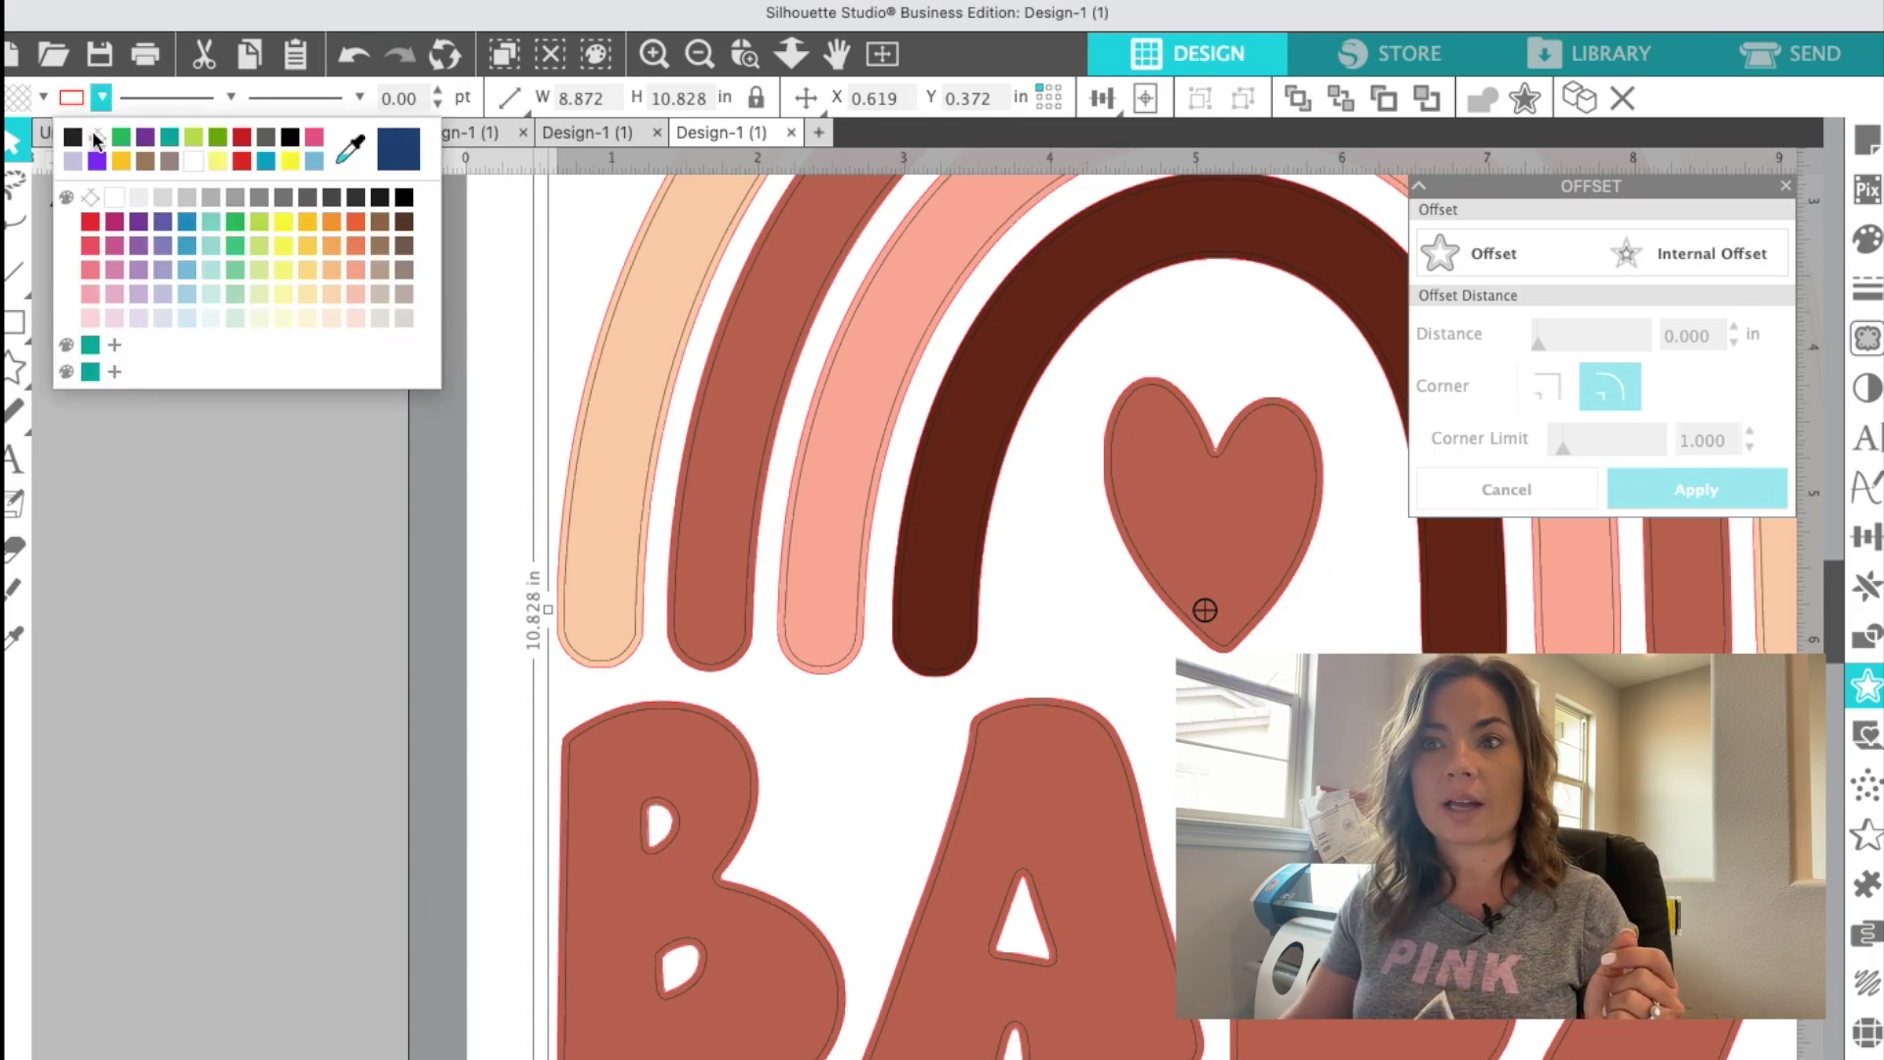
{"action": "left_click", "coordinate": [94, 138]}
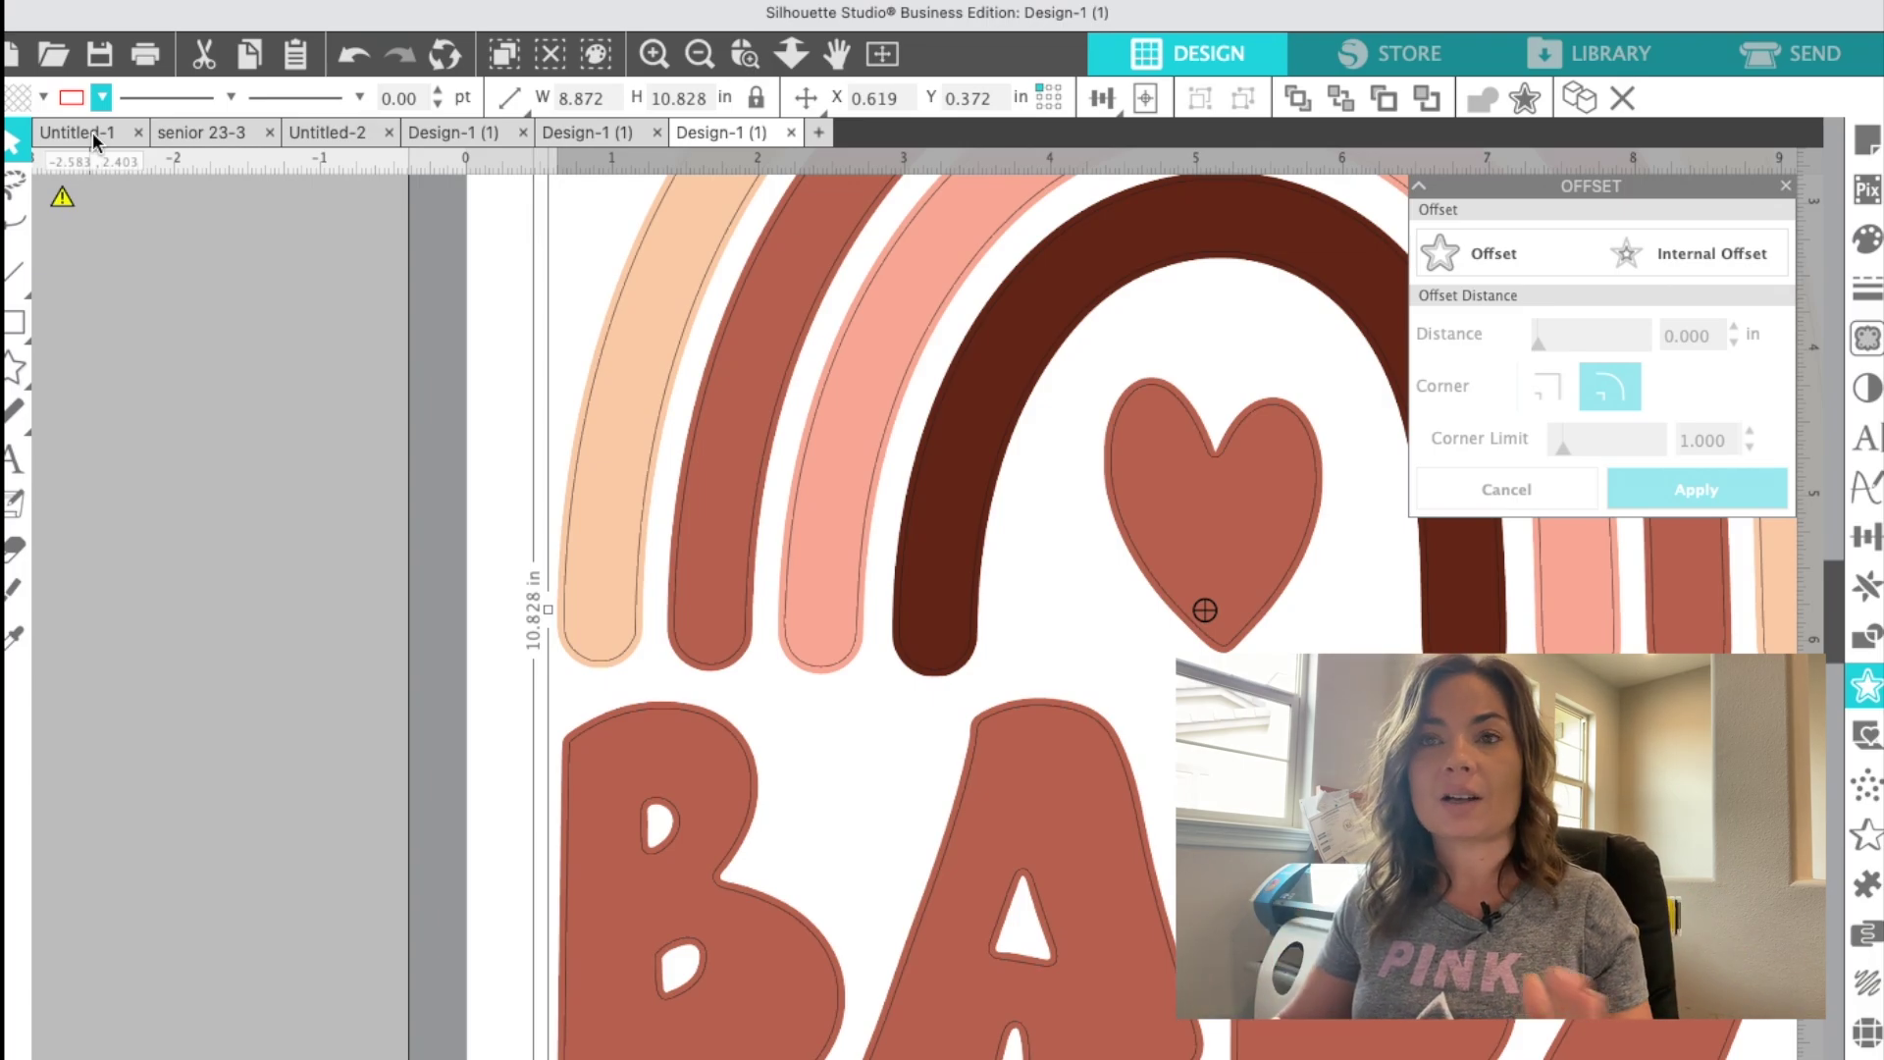
{"action": "left_click", "coordinate": [455, 530]}
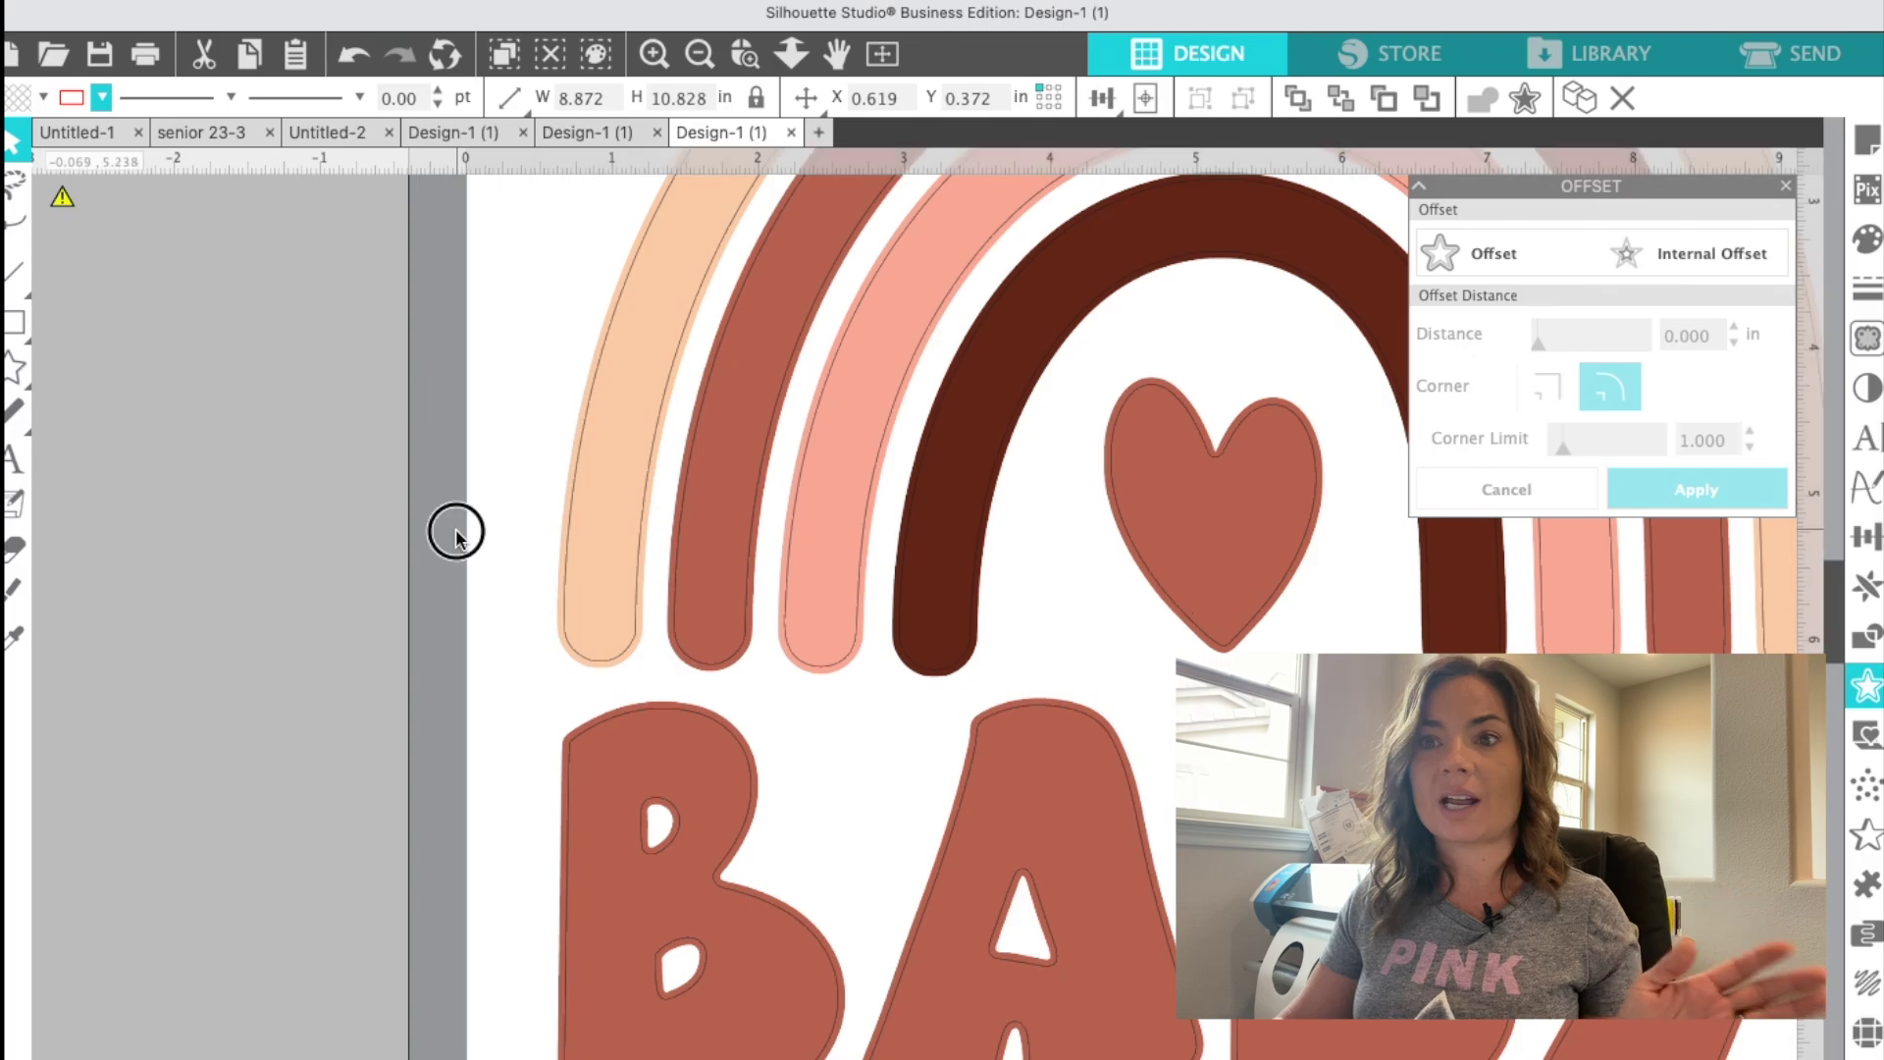
{"action": "left_click", "coordinate": [602, 526]}
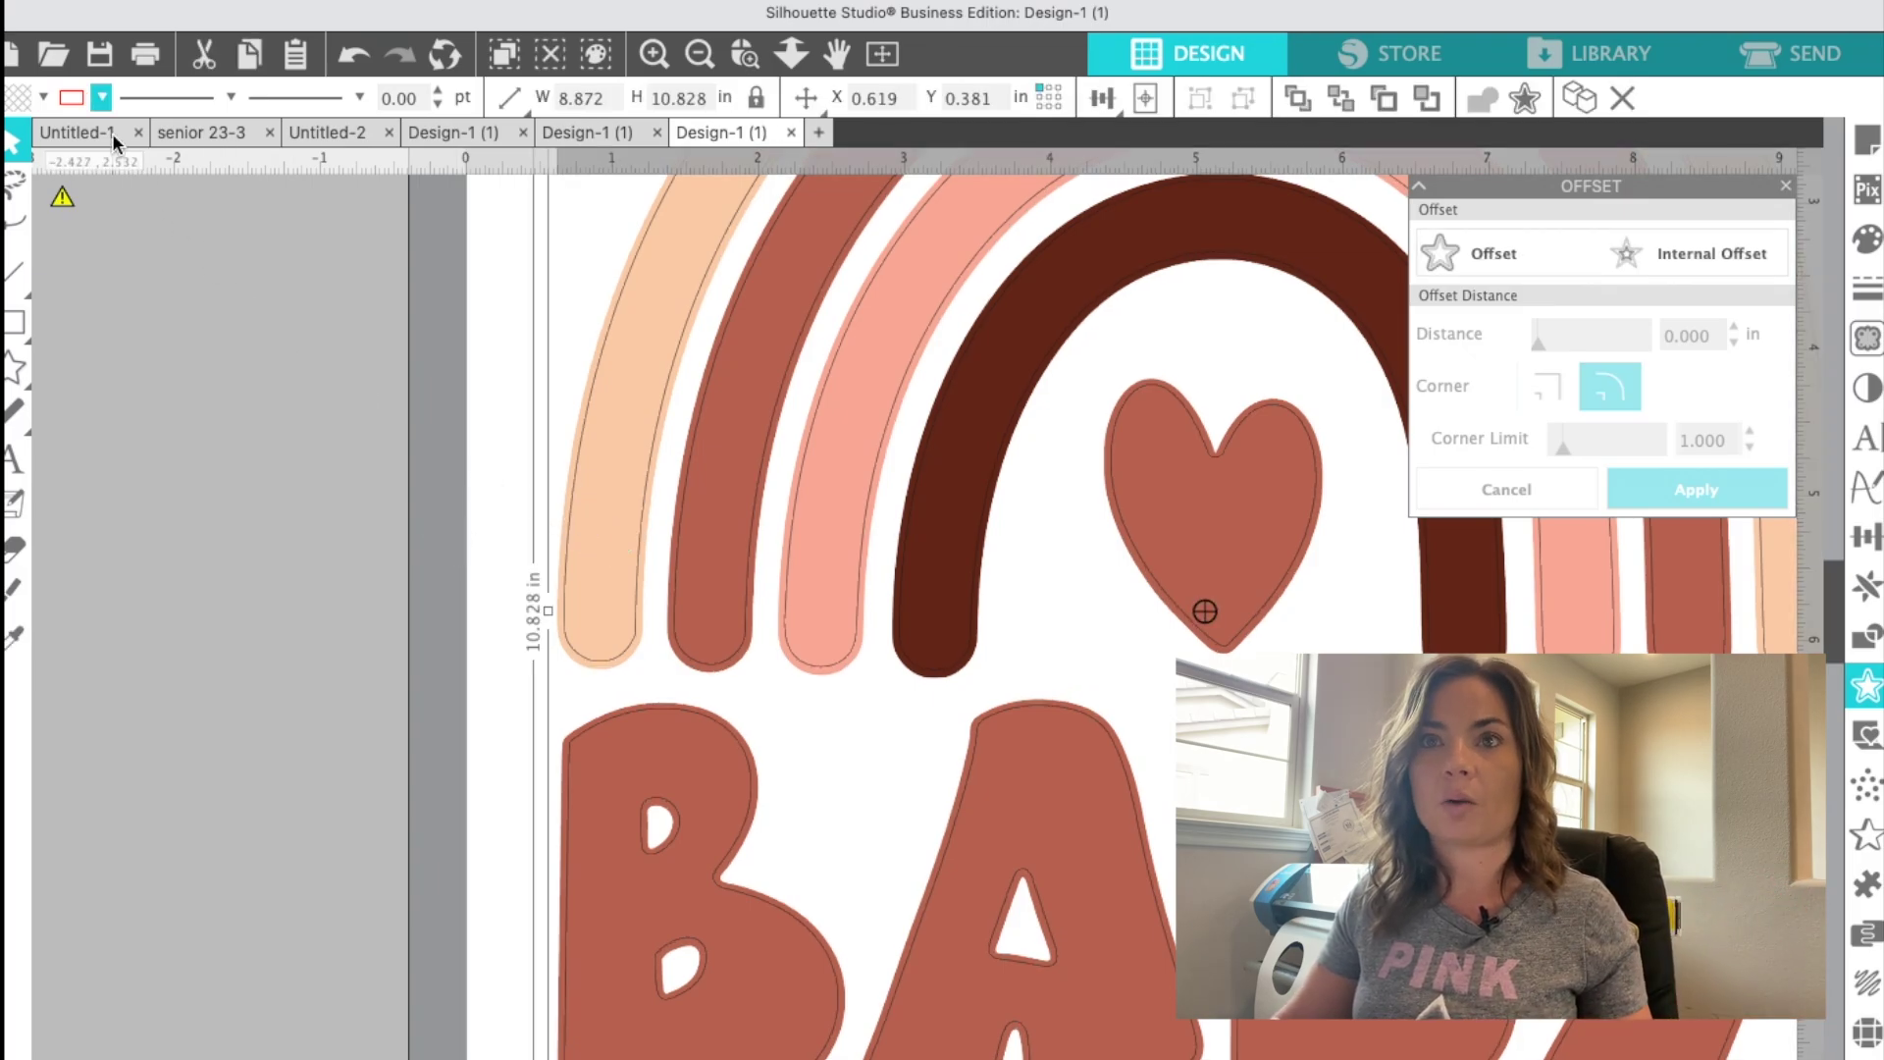
{"action": "left_click", "coordinate": [516, 556]}
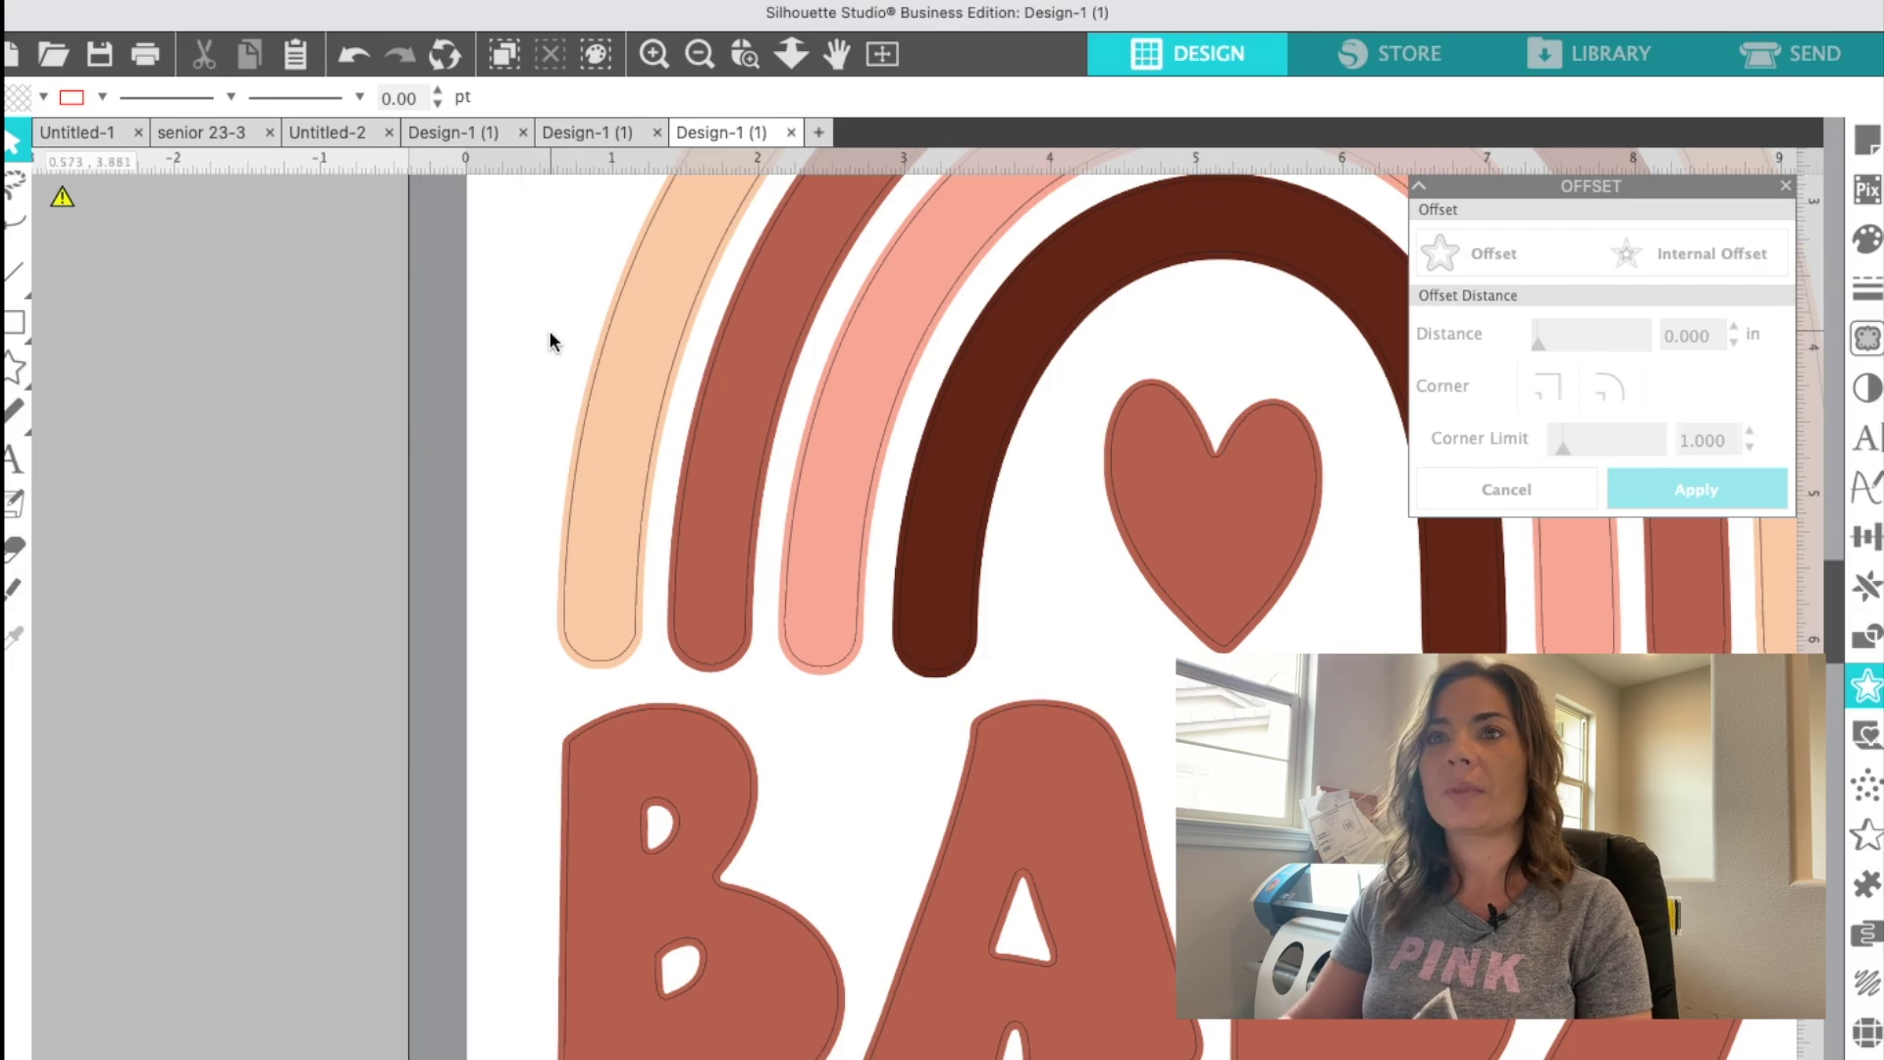
{"action": "left_click", "coordinate": [697, 55]}
- Start saving the design to the hard drive under the name 'baby brother for AI'
{"action": "left_click", "coordinate": [698, 55]}
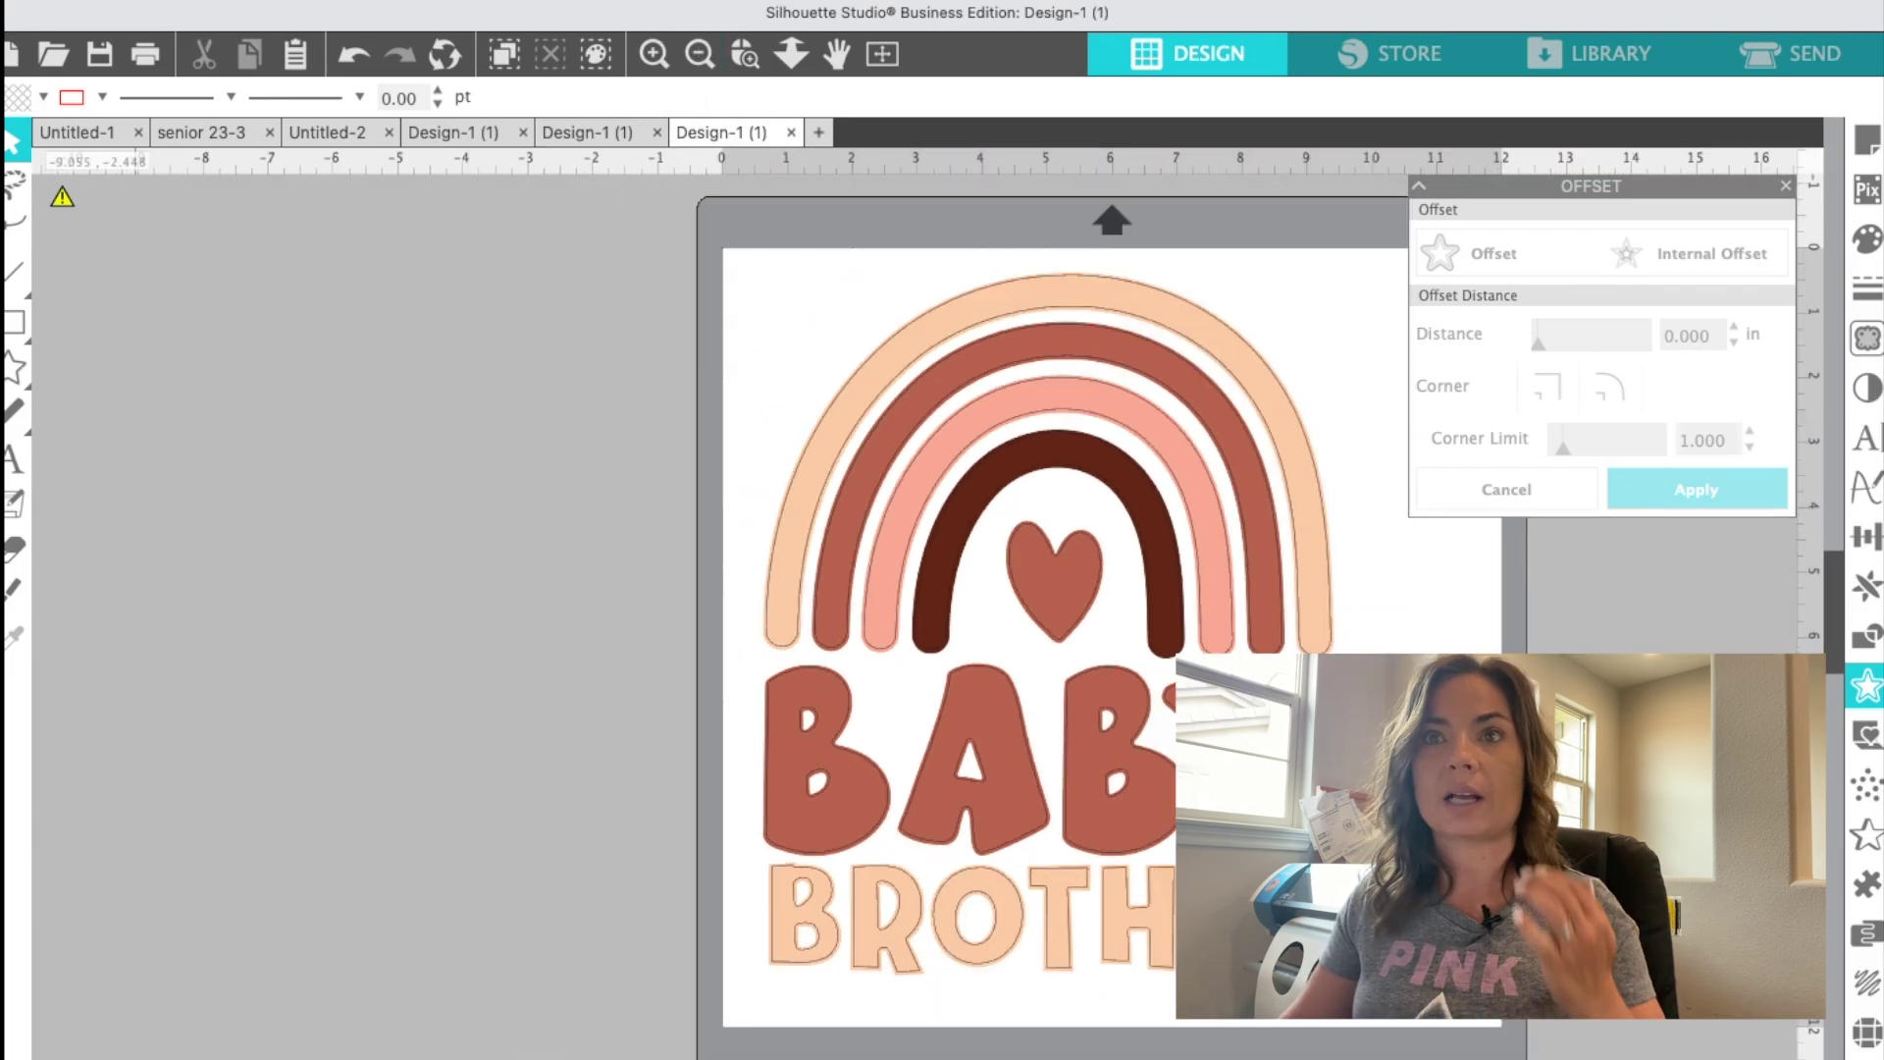
{"action": "left_click", "coordinate": [137, 0]}
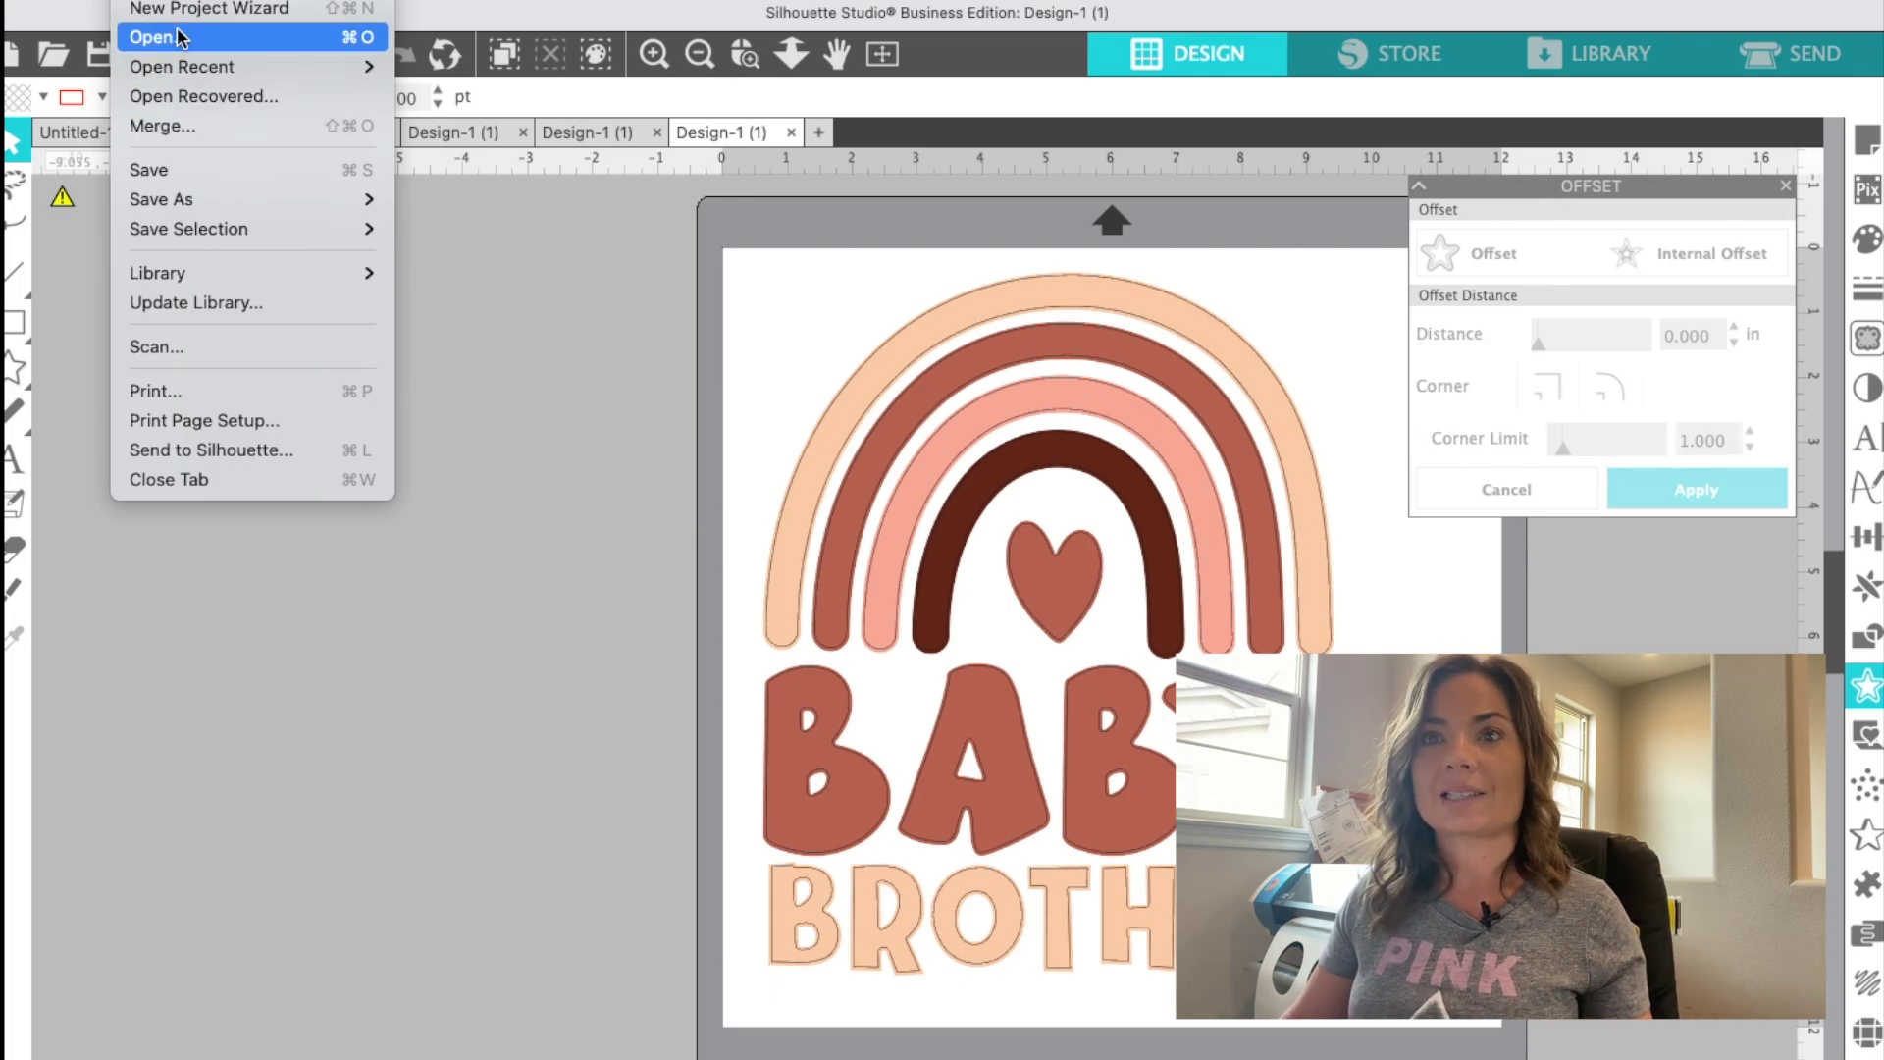
{"action": "mouse_move", "coordinate": [183, 200]}
{"action": "left_click", "coordinate": [432, 199]}
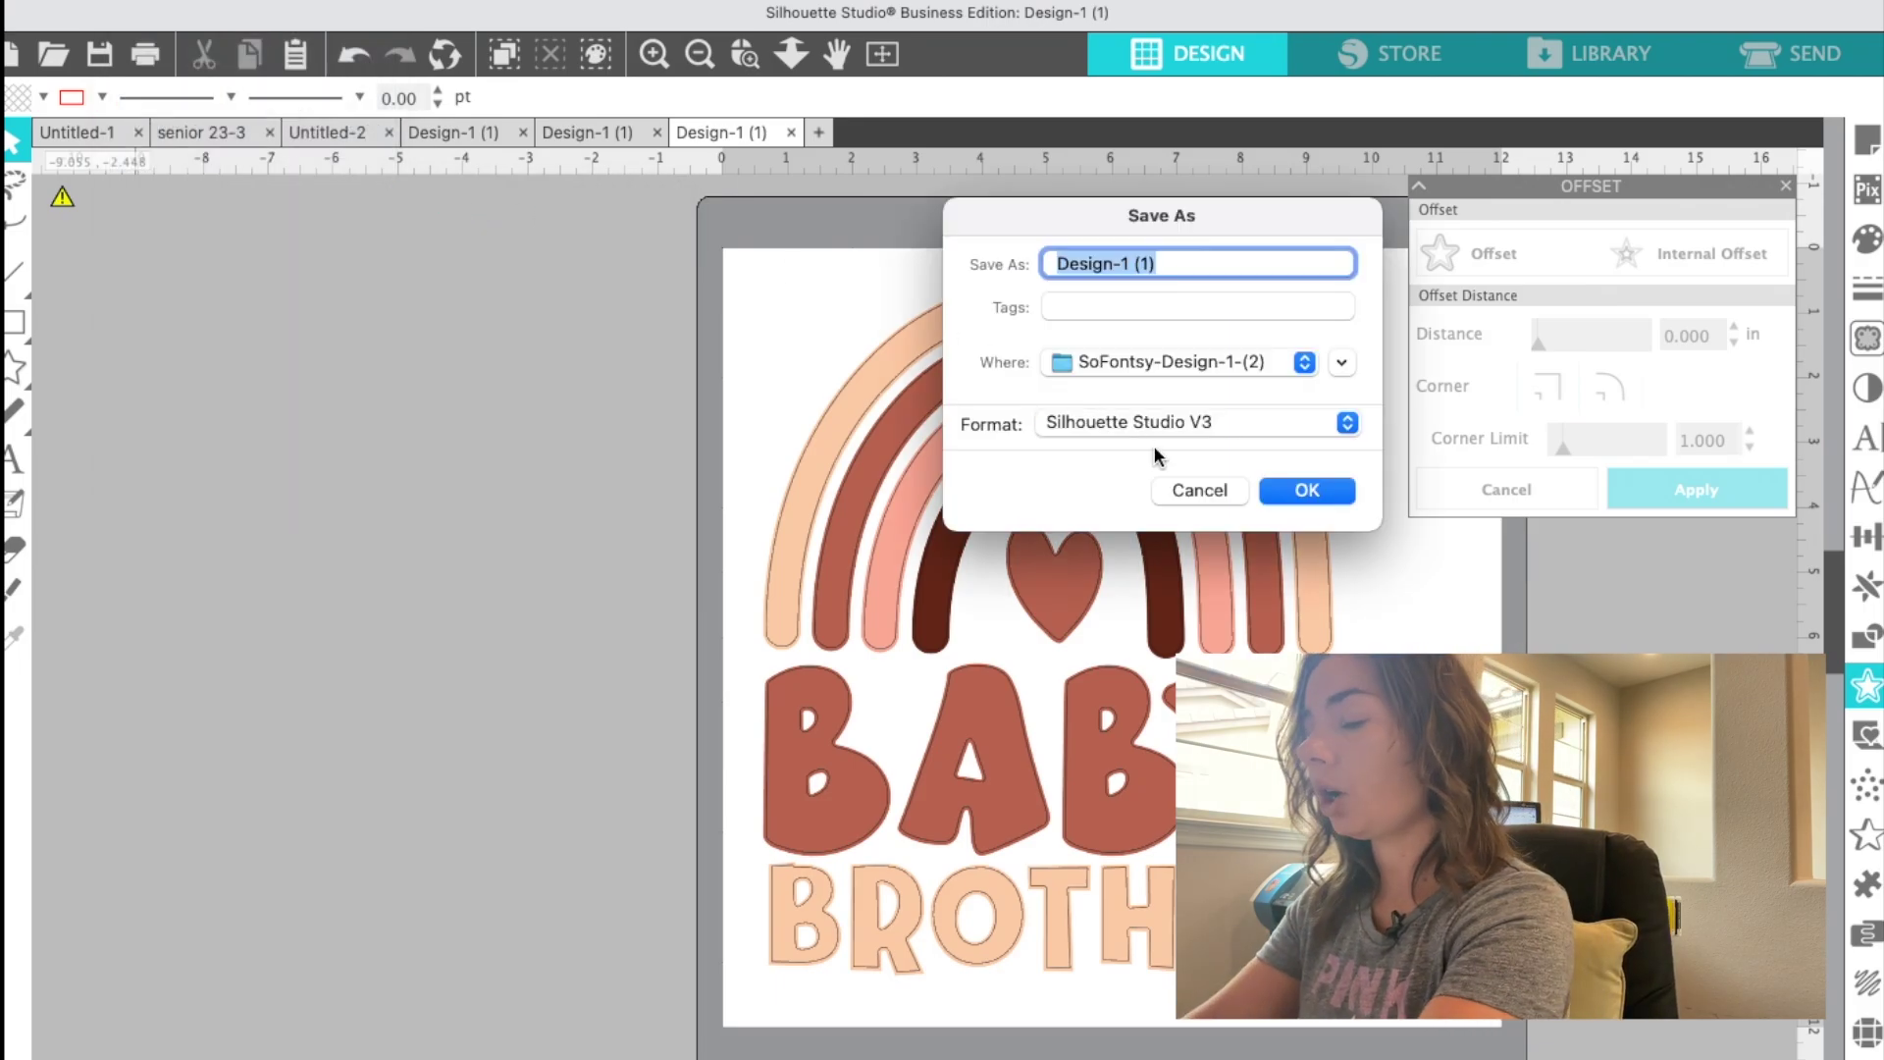
{"action": "type", "text": "baby. b"}
{"action": "key", "text": "BackSpace"}
{"action": "key", "text": "BackSpace"}
{"action": "key", "text": "BackSpace"}
{"action": "type", "text": "brother for Al"}
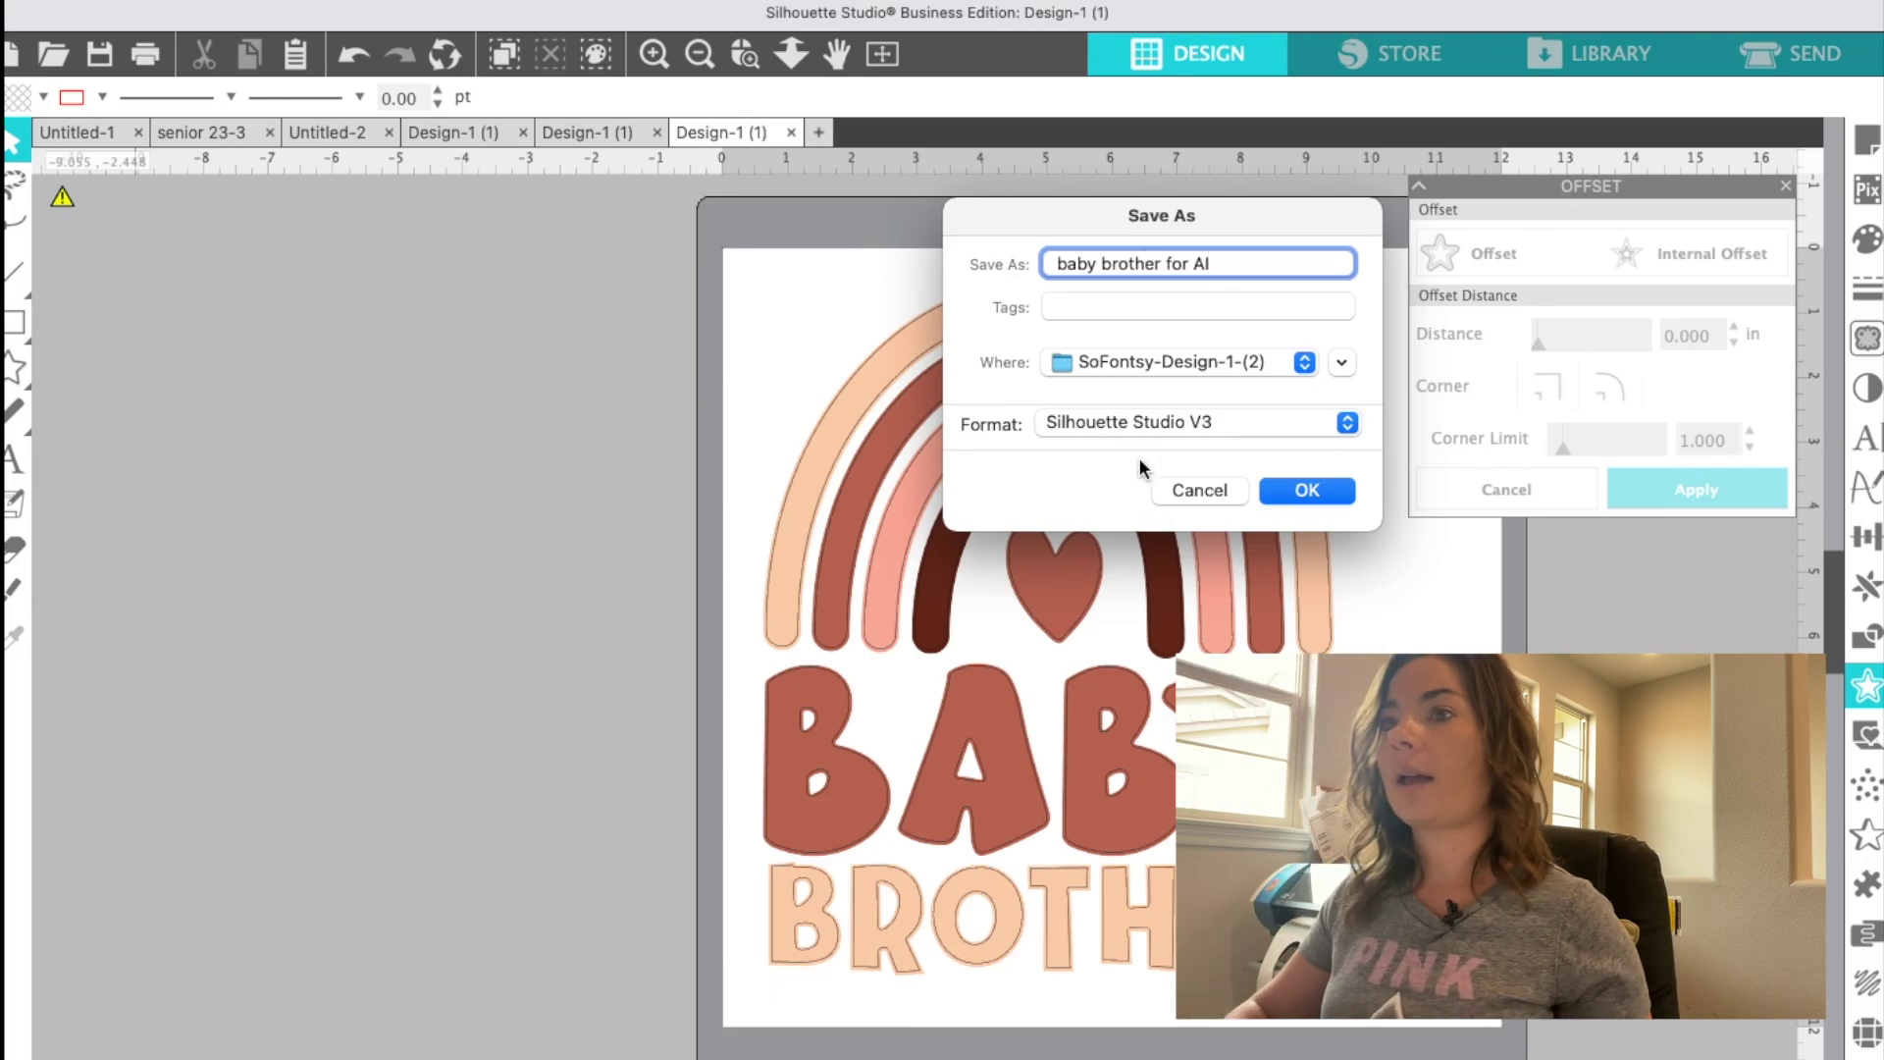
- Save it in SVG format to Downloads, replacing the existing copy
{"action": "left_click", "coordinate": [1127, 432]}
{"action": "left_click", "coordinate": [1122, 496]}
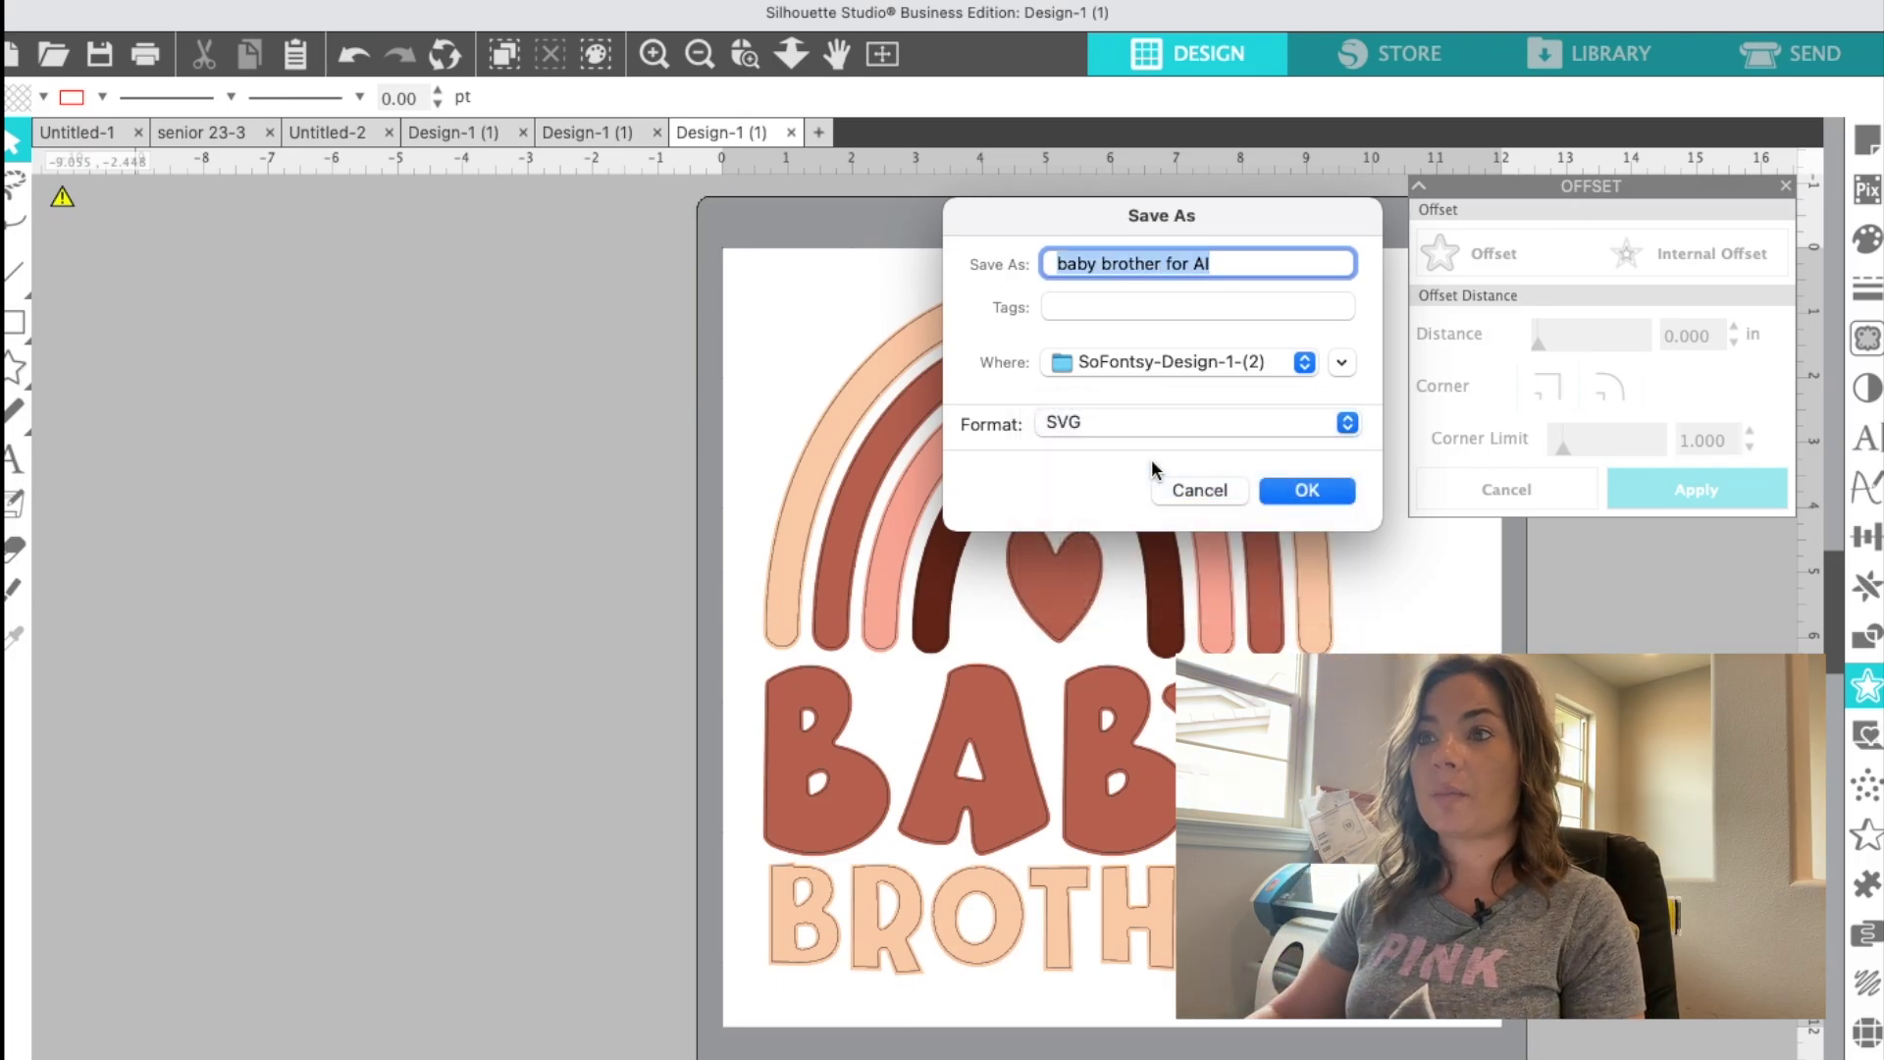
{"action": "left_click", "coordinate": [1131, 365]}
{"action": "left_click", "coordinate": [1125, 397]}
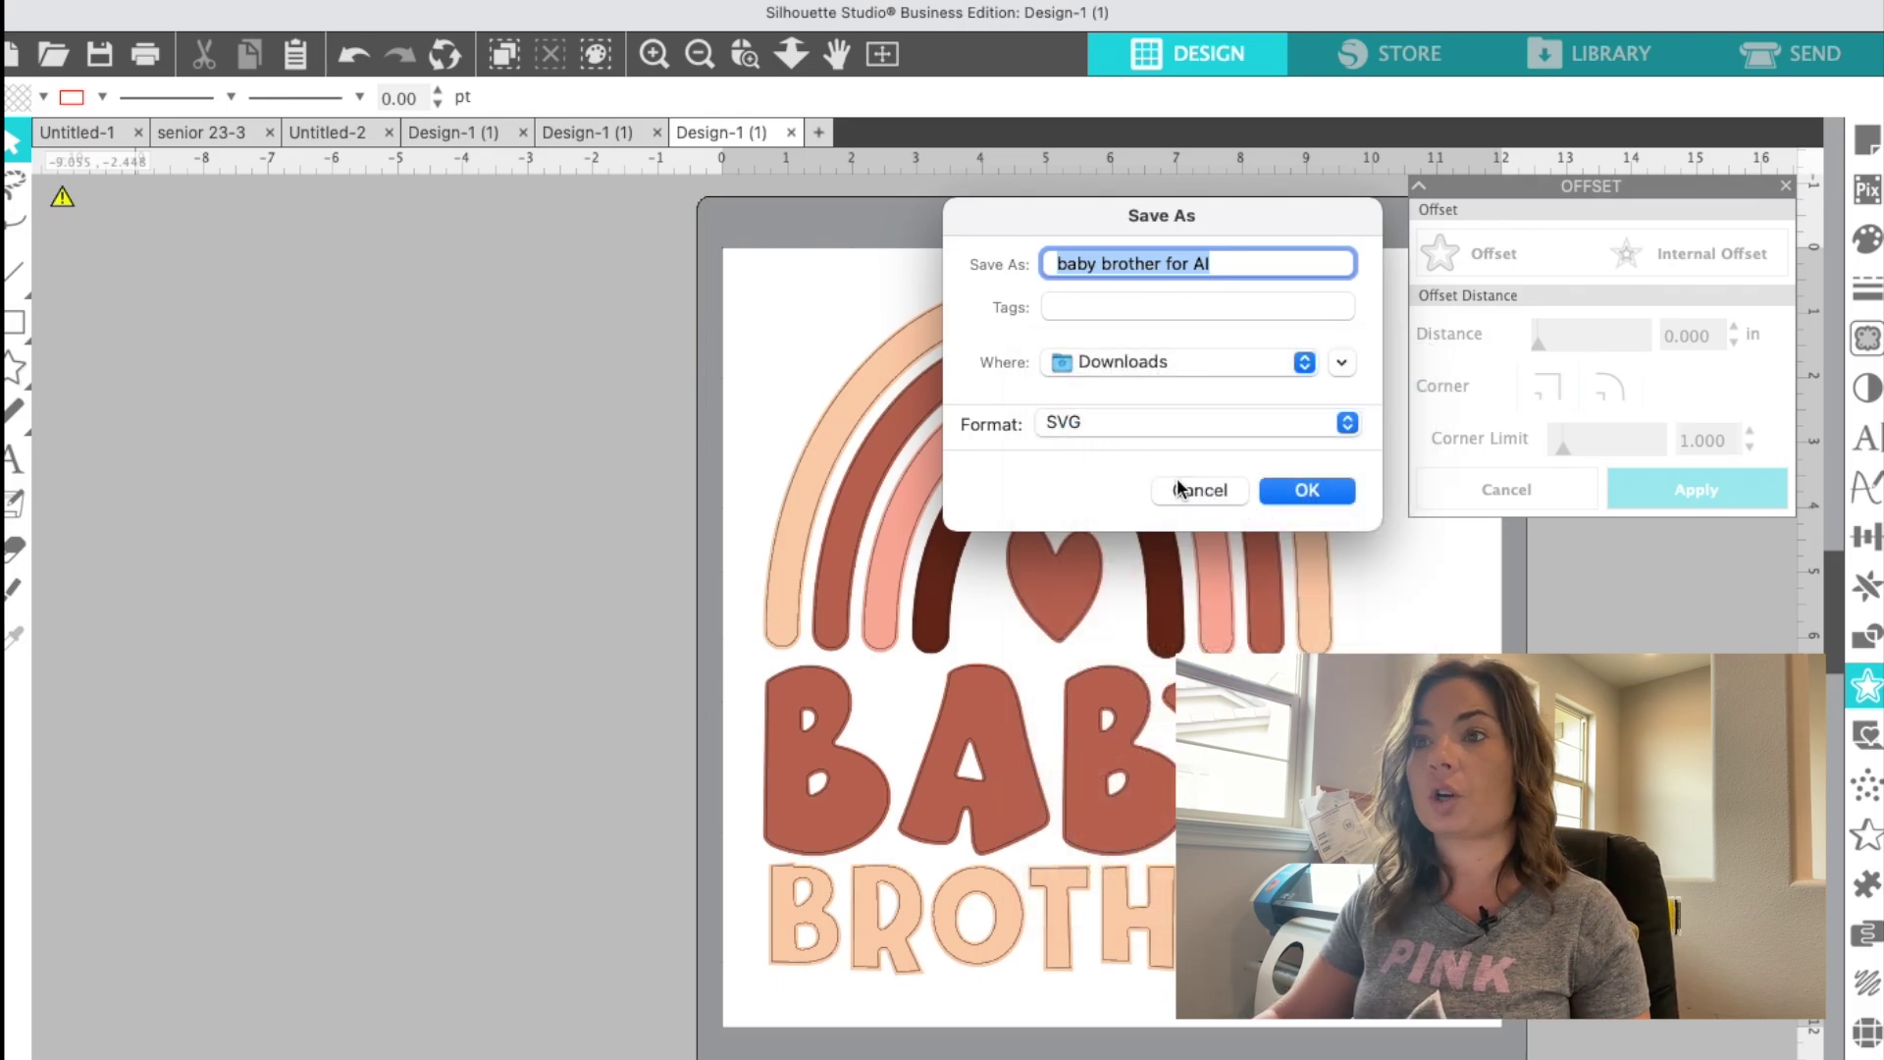
{"action": "left_click", "coordinate": [1296, 494]}
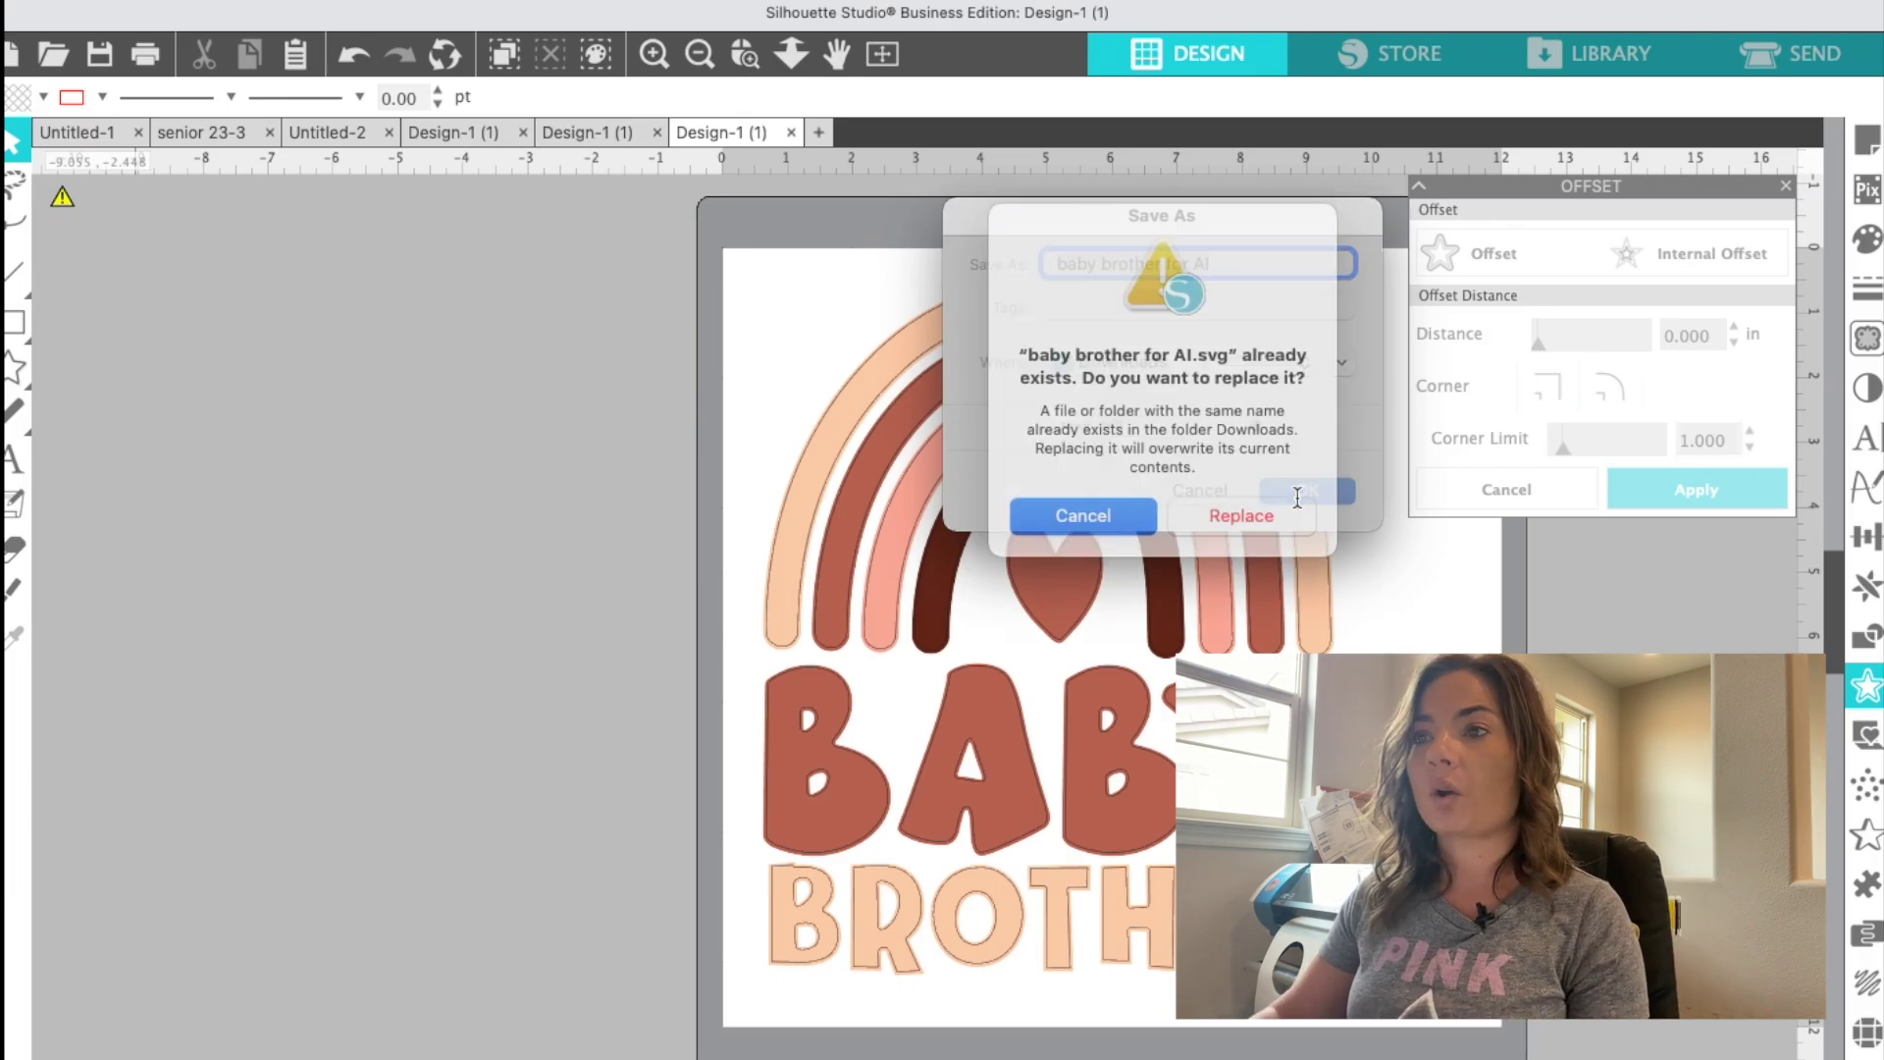
{"action": "left_click", "coordinate": [1217, 556]}
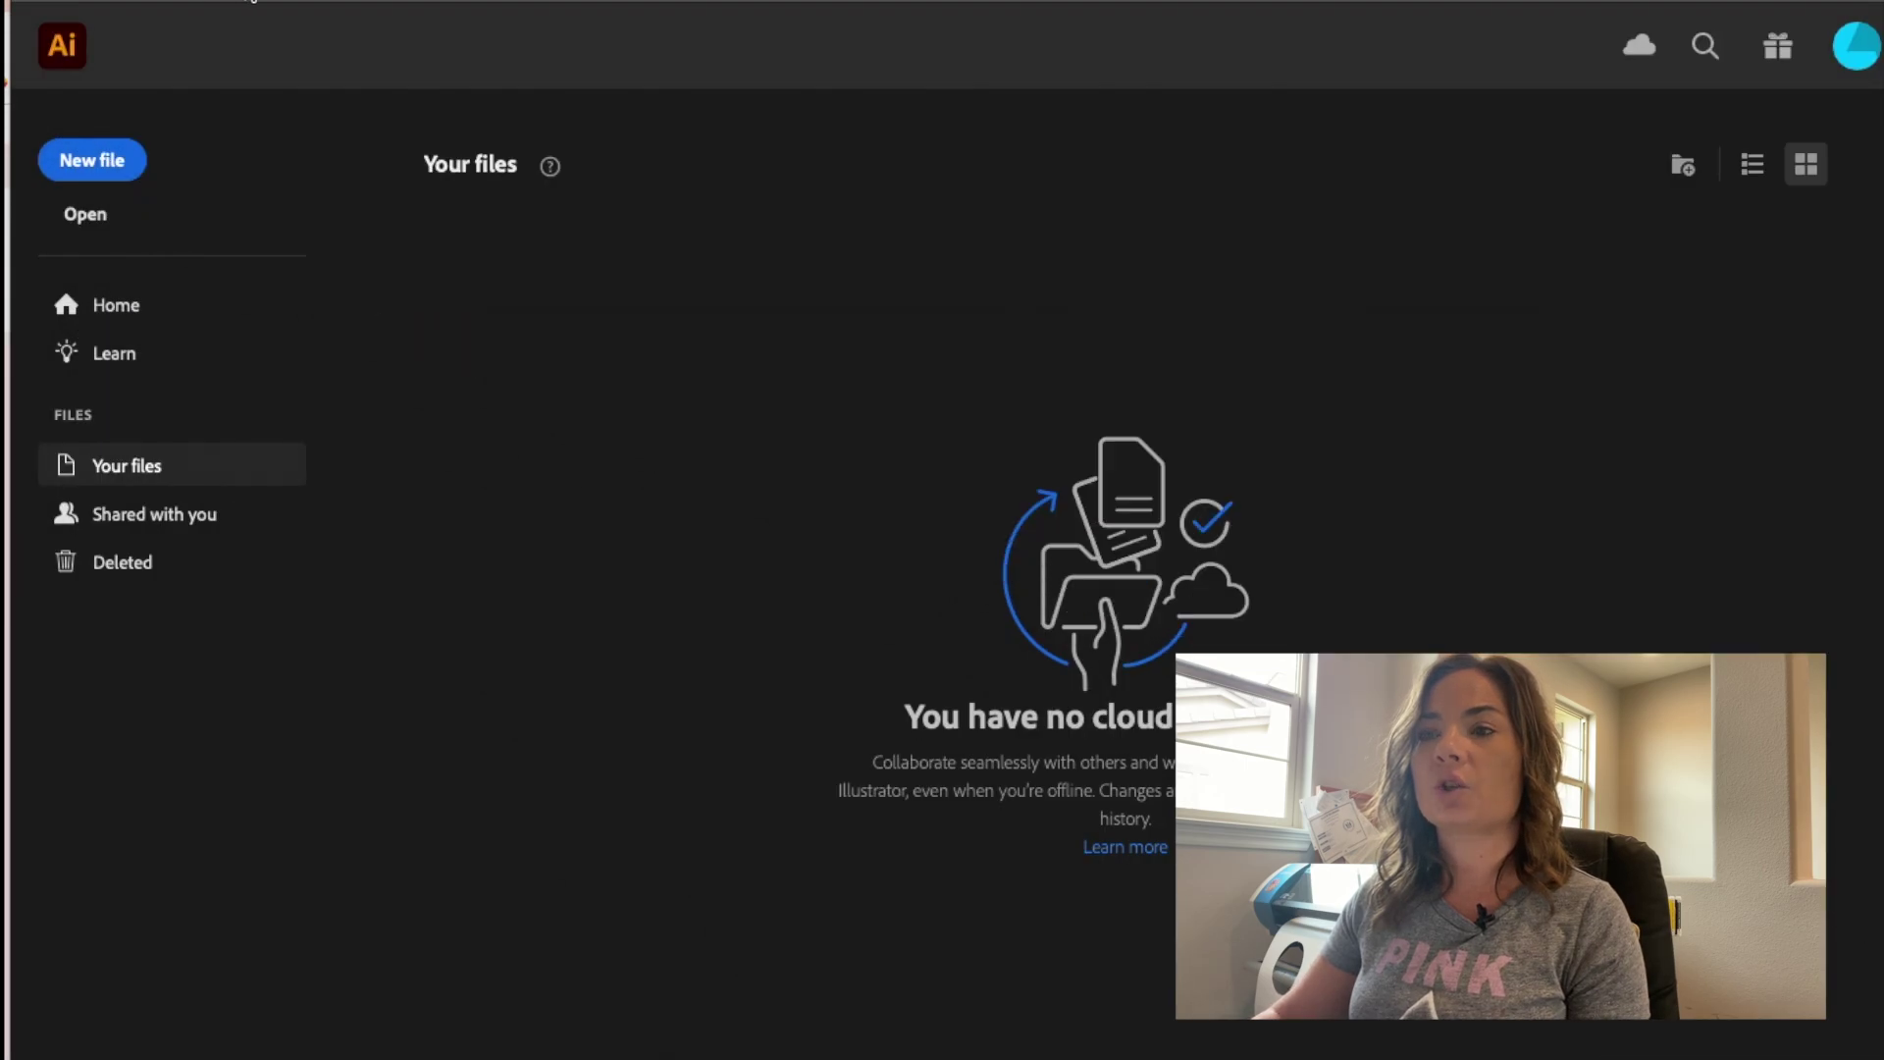
- Open baby brother for AI.svg from Downloads and dismiss the import warning
{"action": "left_click", "coordinate": [84, 216]}
{"action": "left_click", "coordinate": [994, 312]}
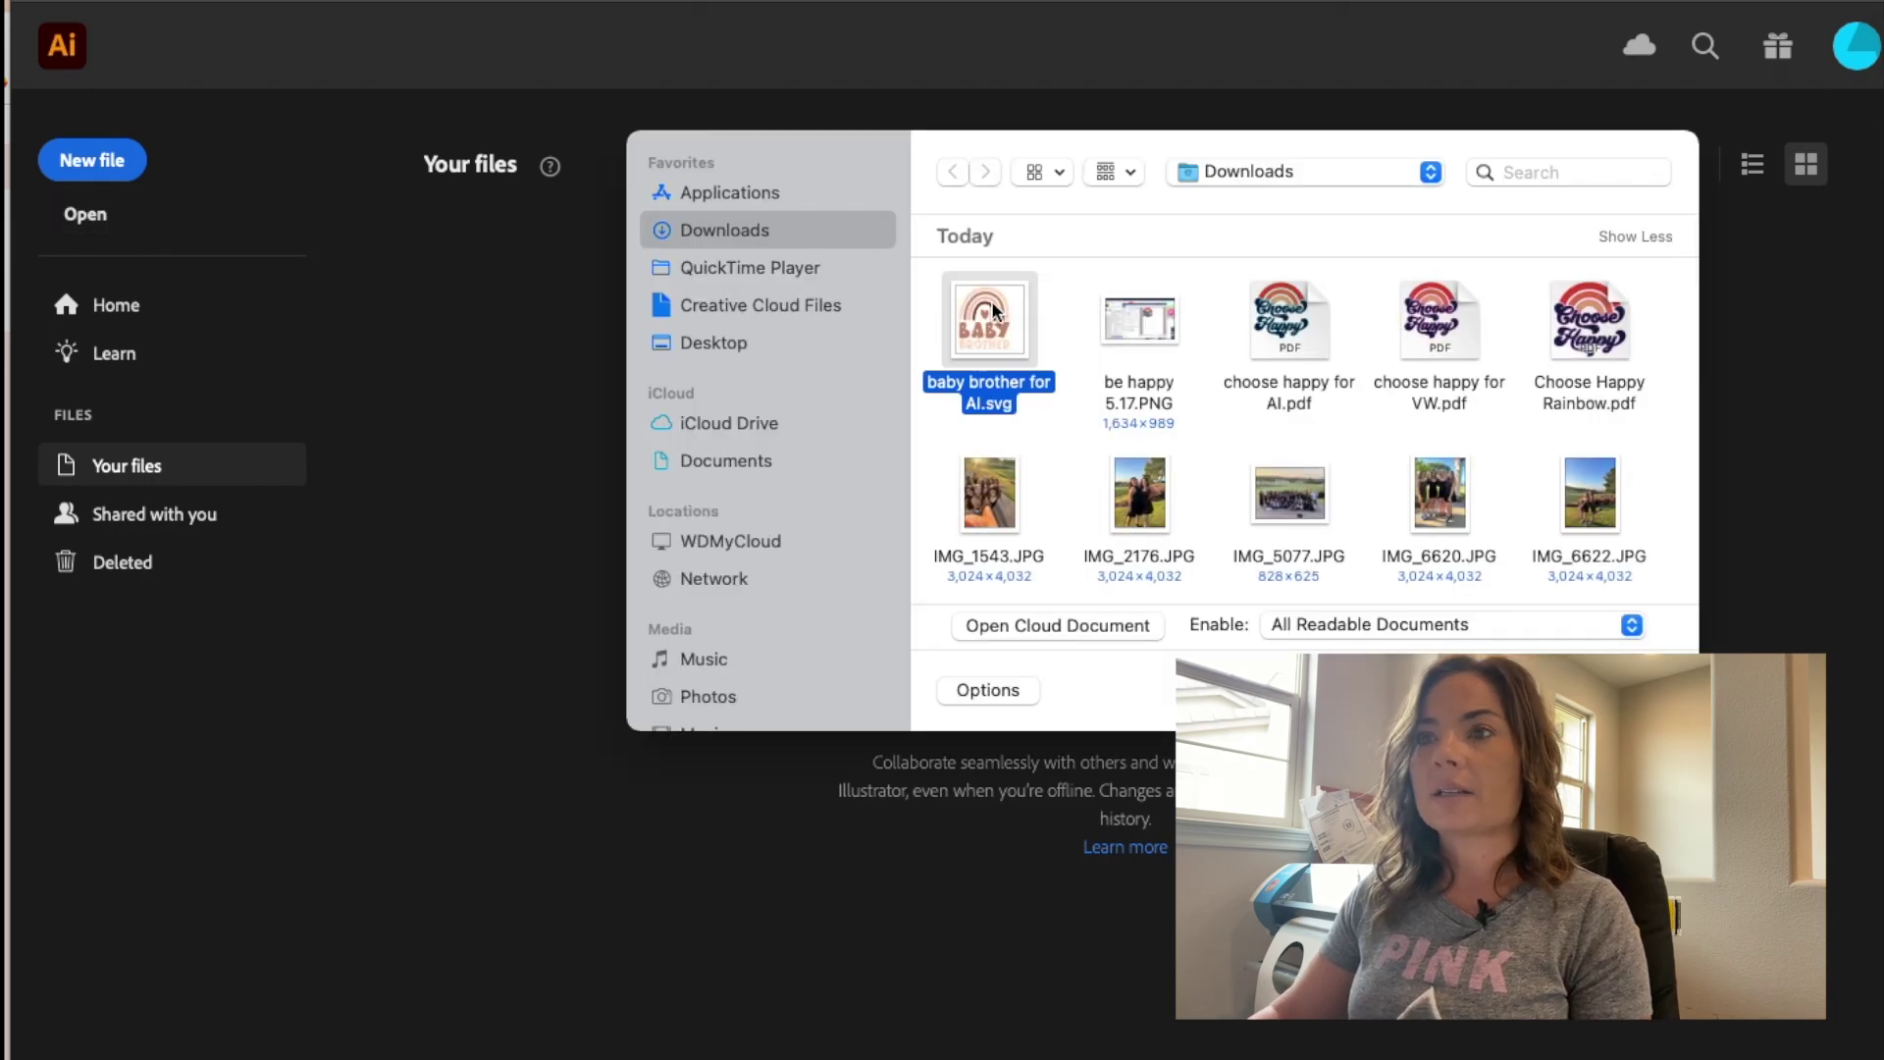
{"action": "double_click", "coordinate": [989, 390]}
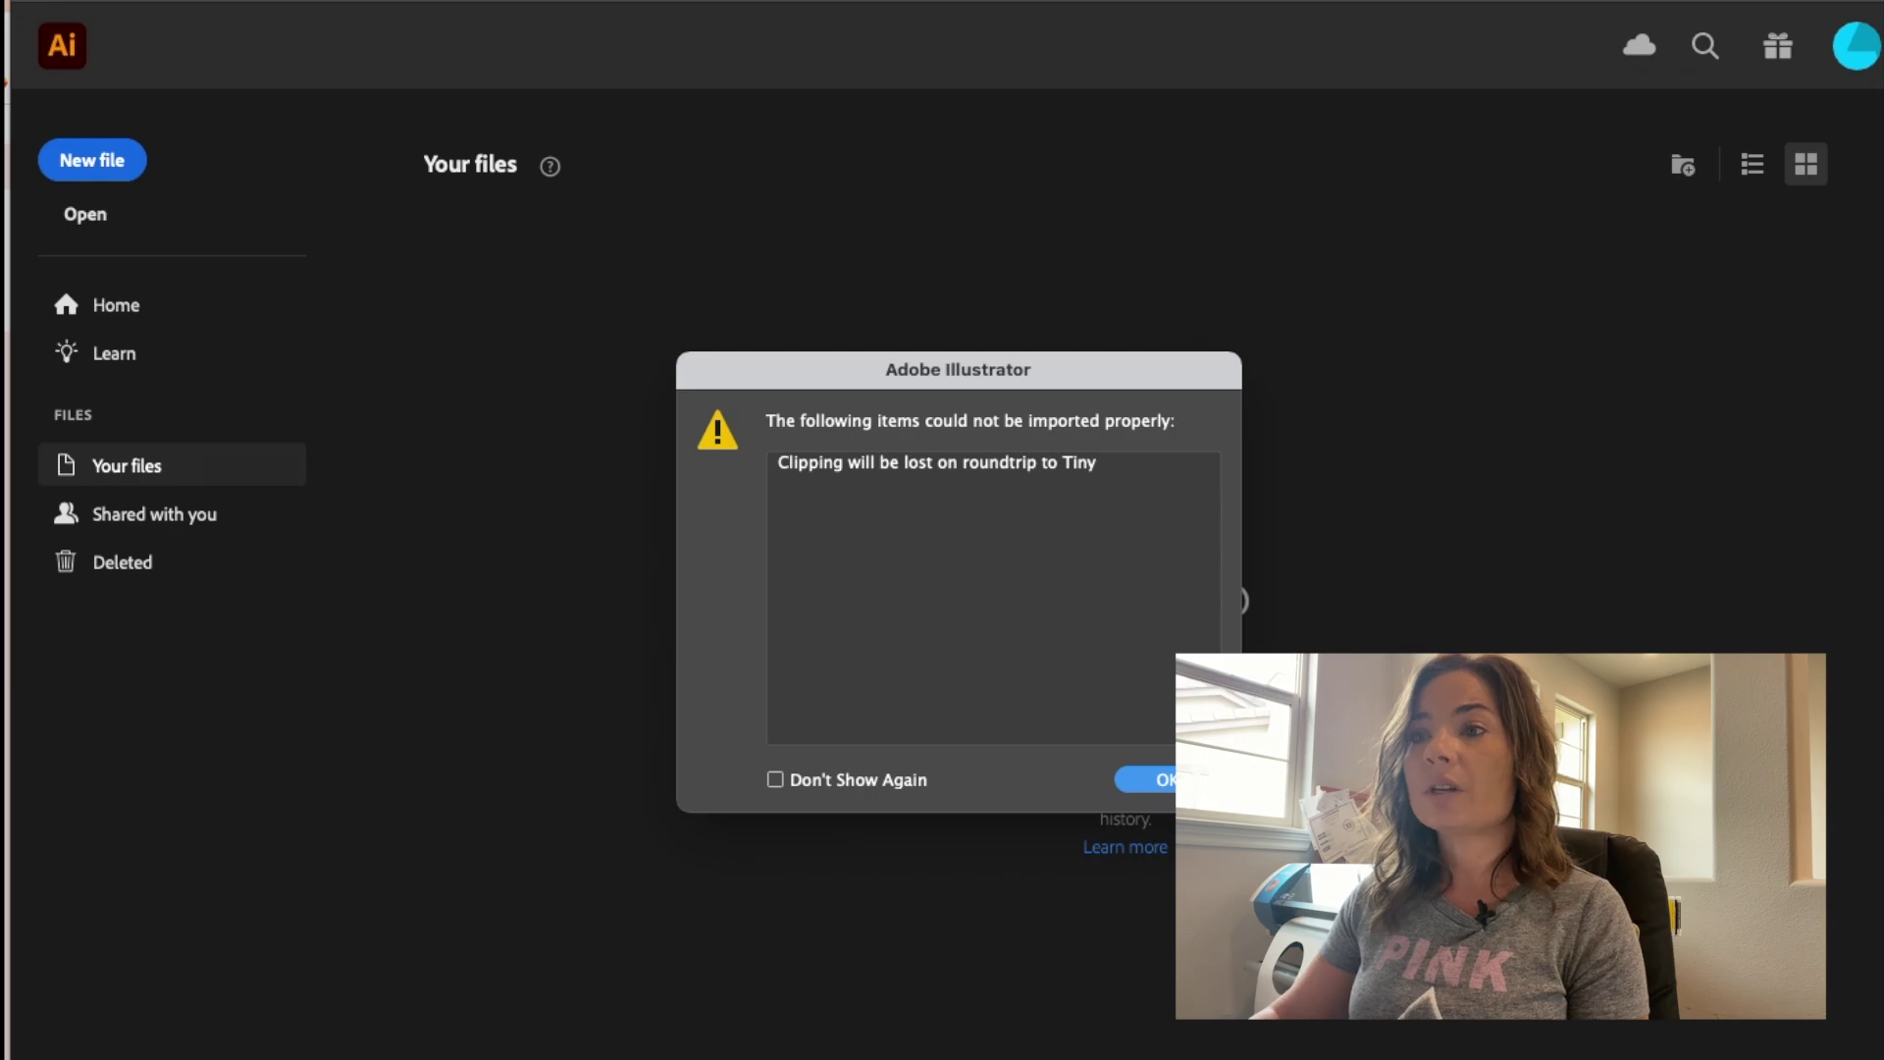
{"action": "left_click", "coordinate": [1164, 779]}
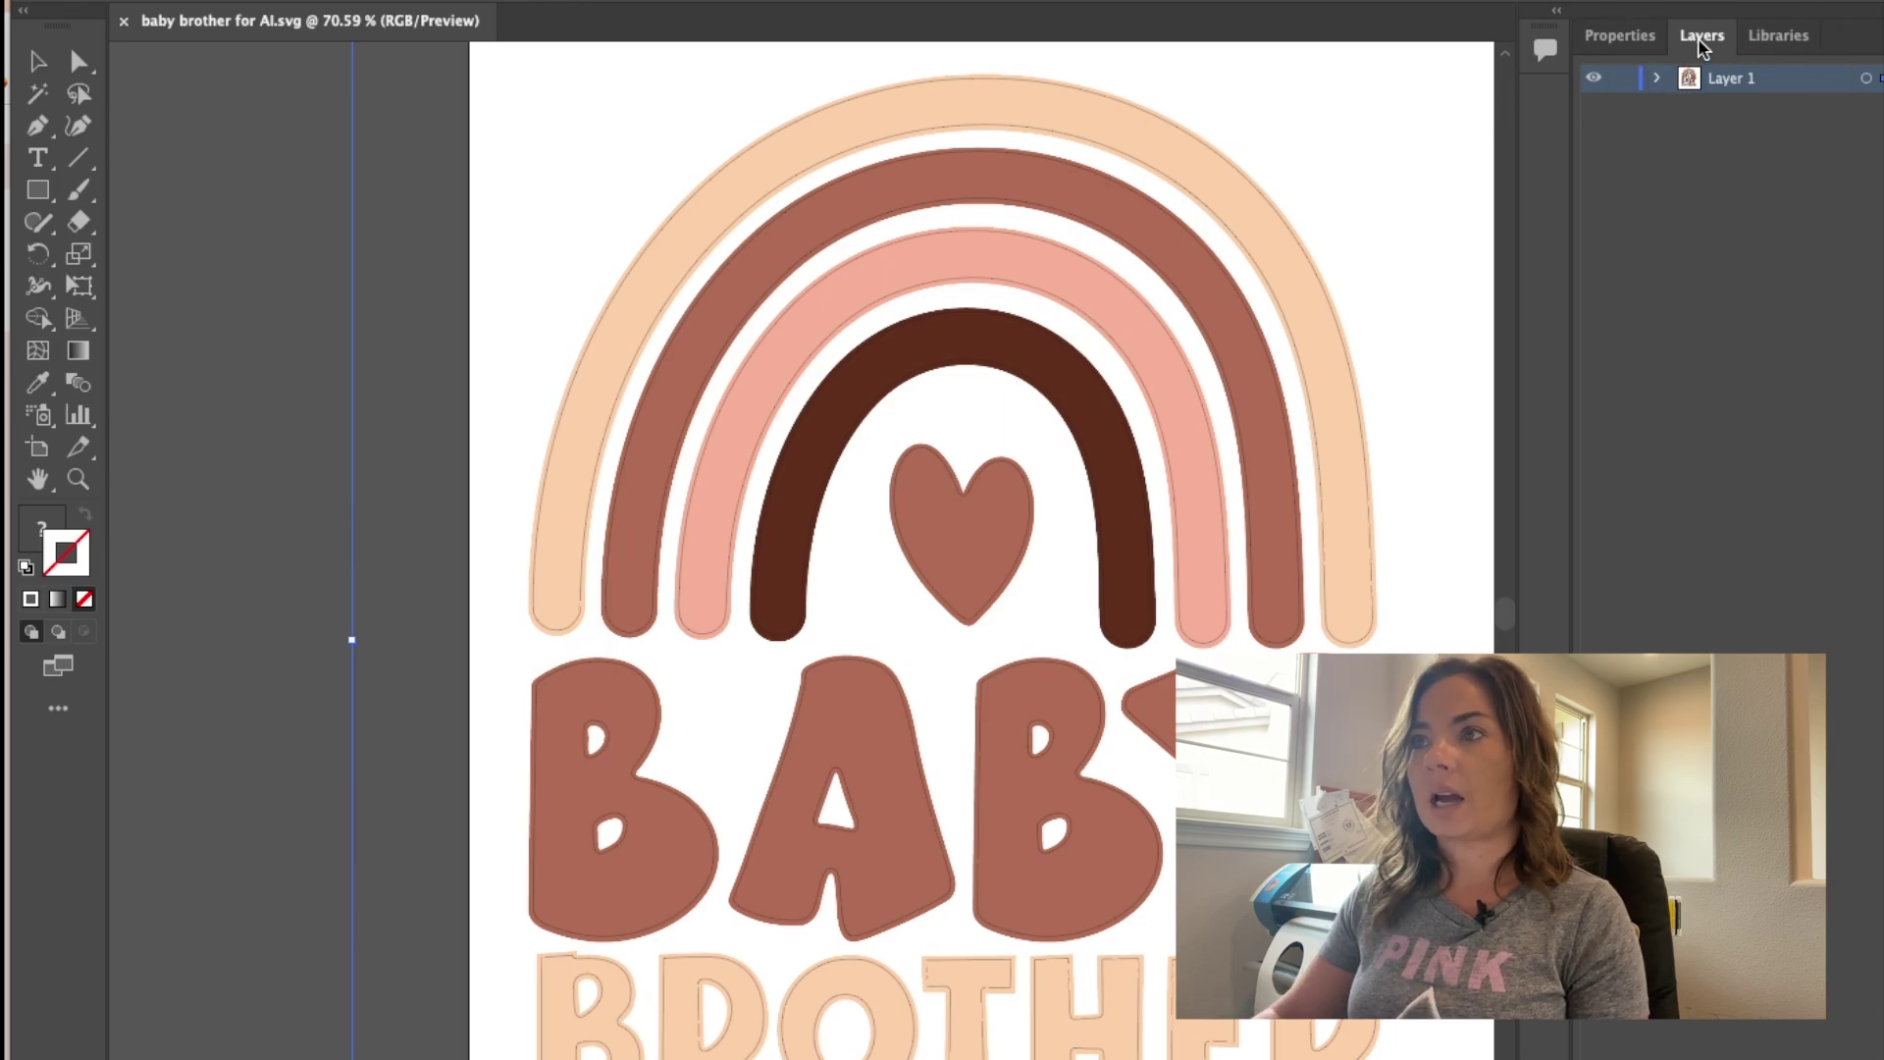
- Expand Layer 1 and target the <Group> of outline paths instead of the <Clip Group>
{"action": "left_click", "coordinate": [1660, 79]}
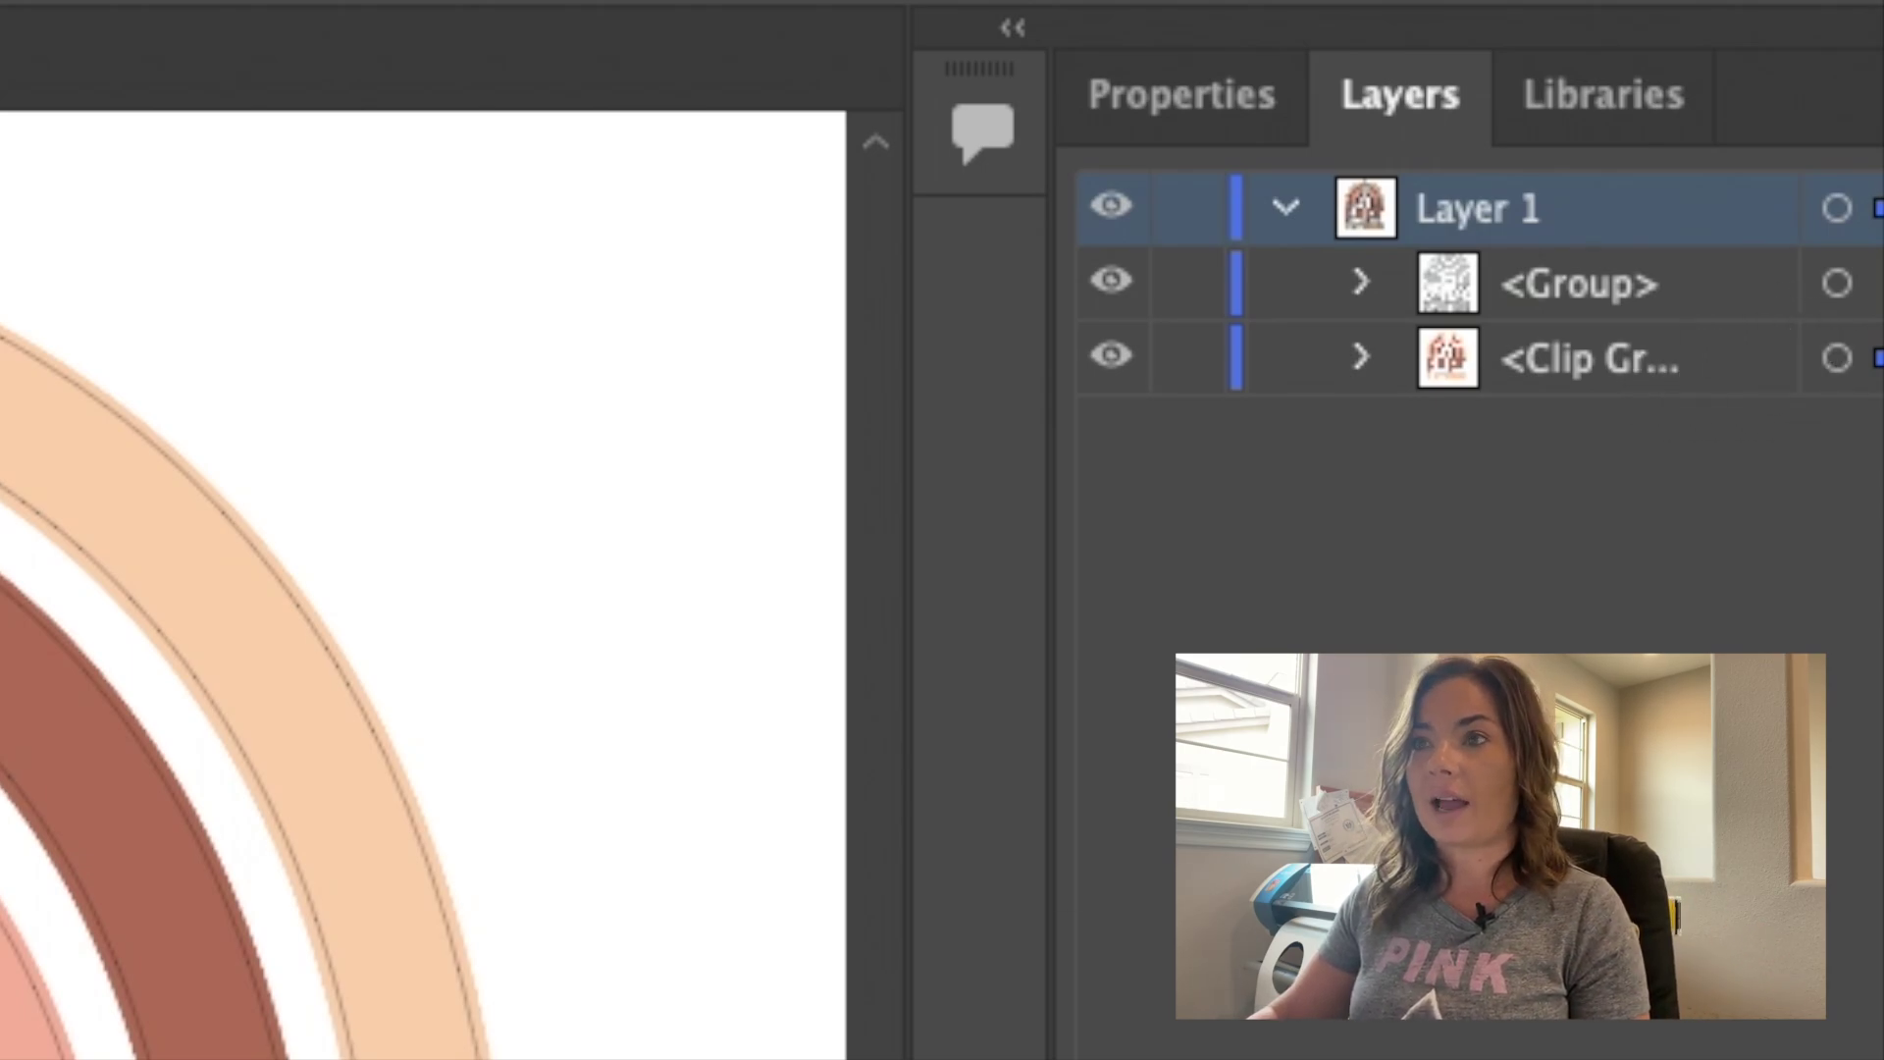
{"action": "left_click", "coordinate": [1838, 360]}
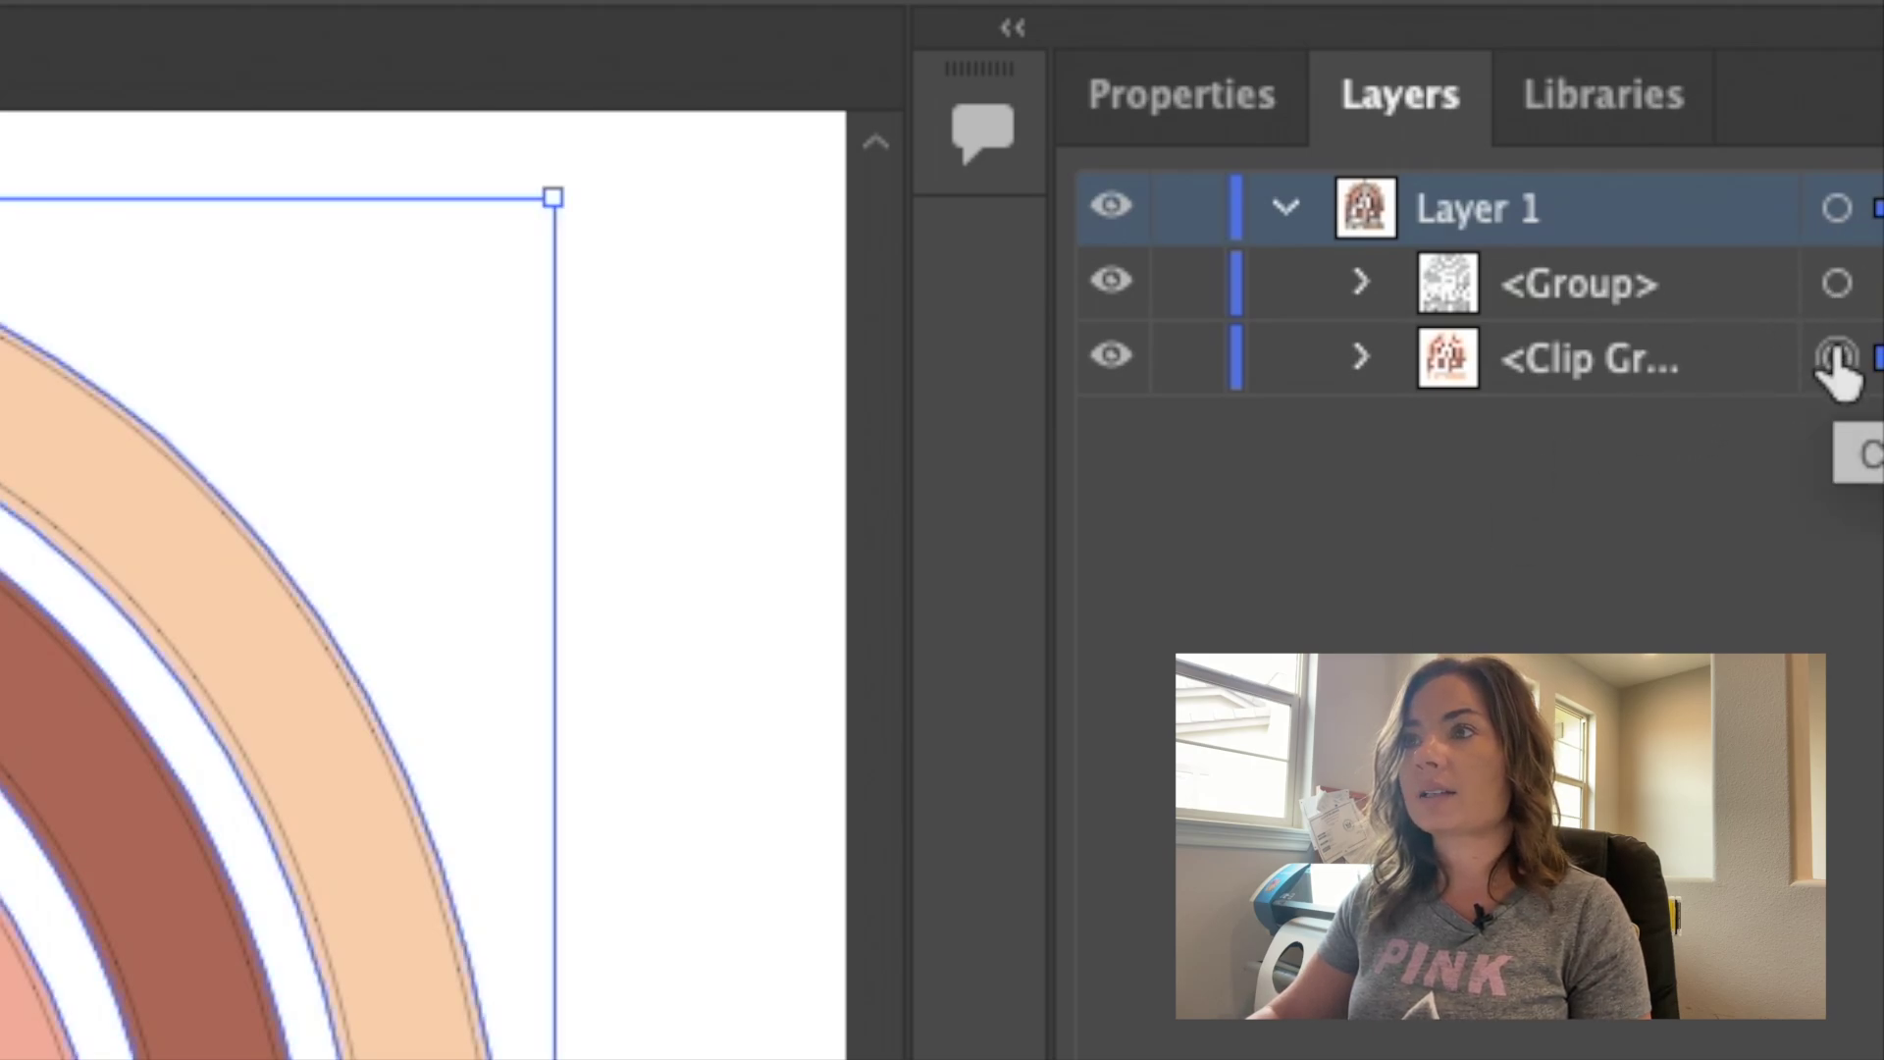
{"action": "left_click", "coordinate": [1836, 290]}
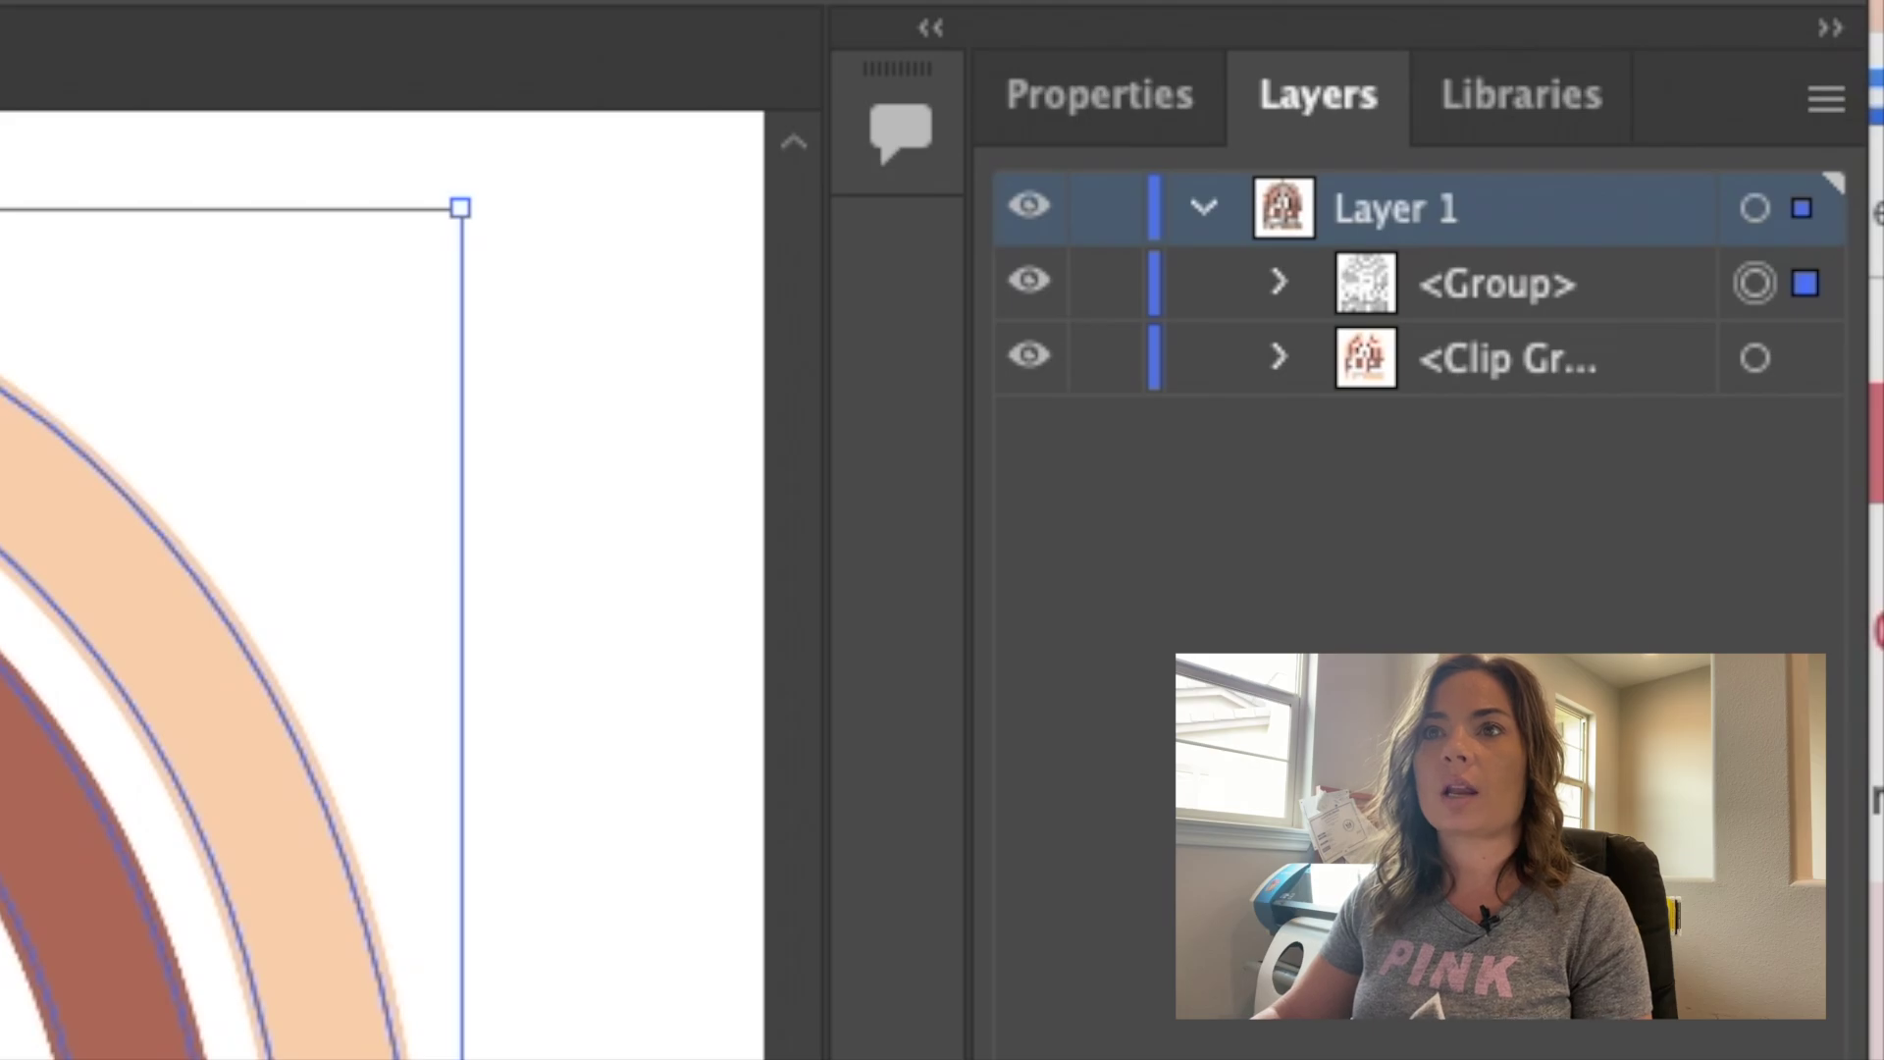
- Stroke the outline paths with the Roland VersaWorks CutContour swatch, then deselect and close the library
{"action": "left_click", "coordinate": [654, 11]}
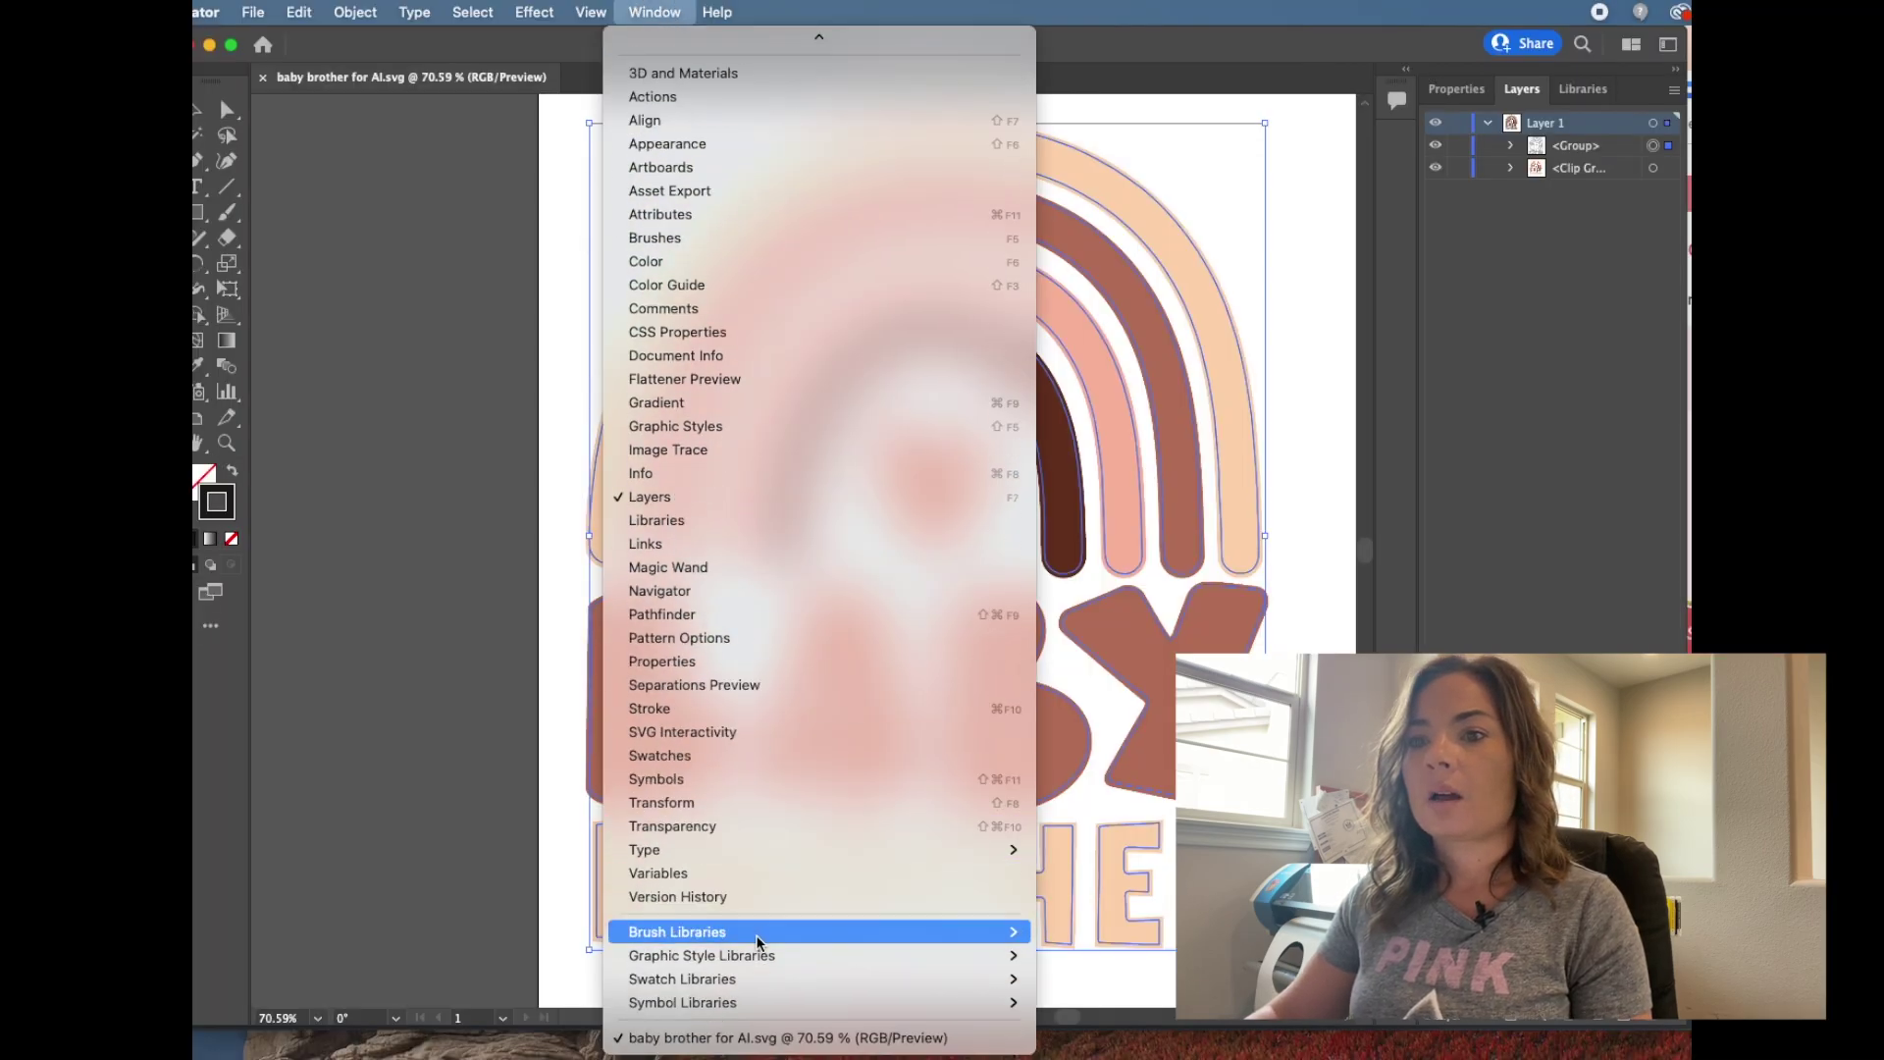
{"action": "mouse_move", "coordinate": [755, 978]}
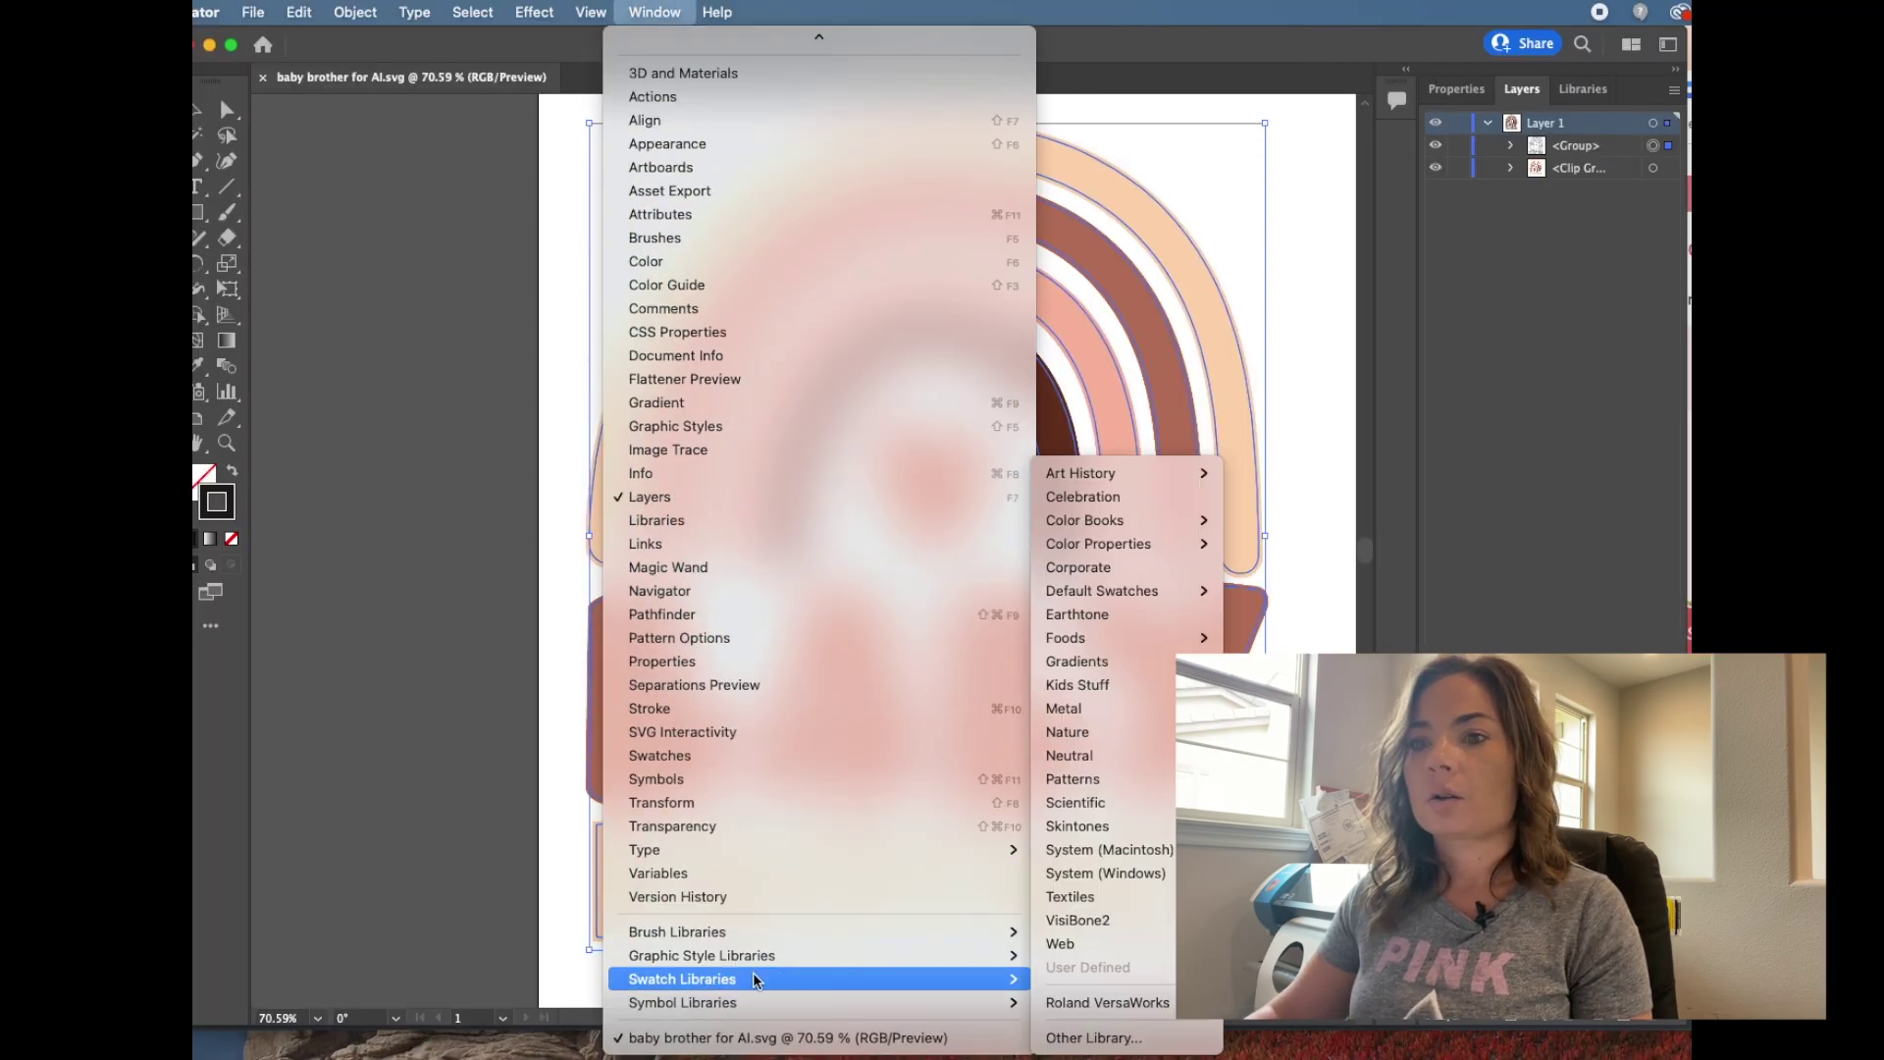
{"action": "left_click", "coordinate": [1090, 1002]}
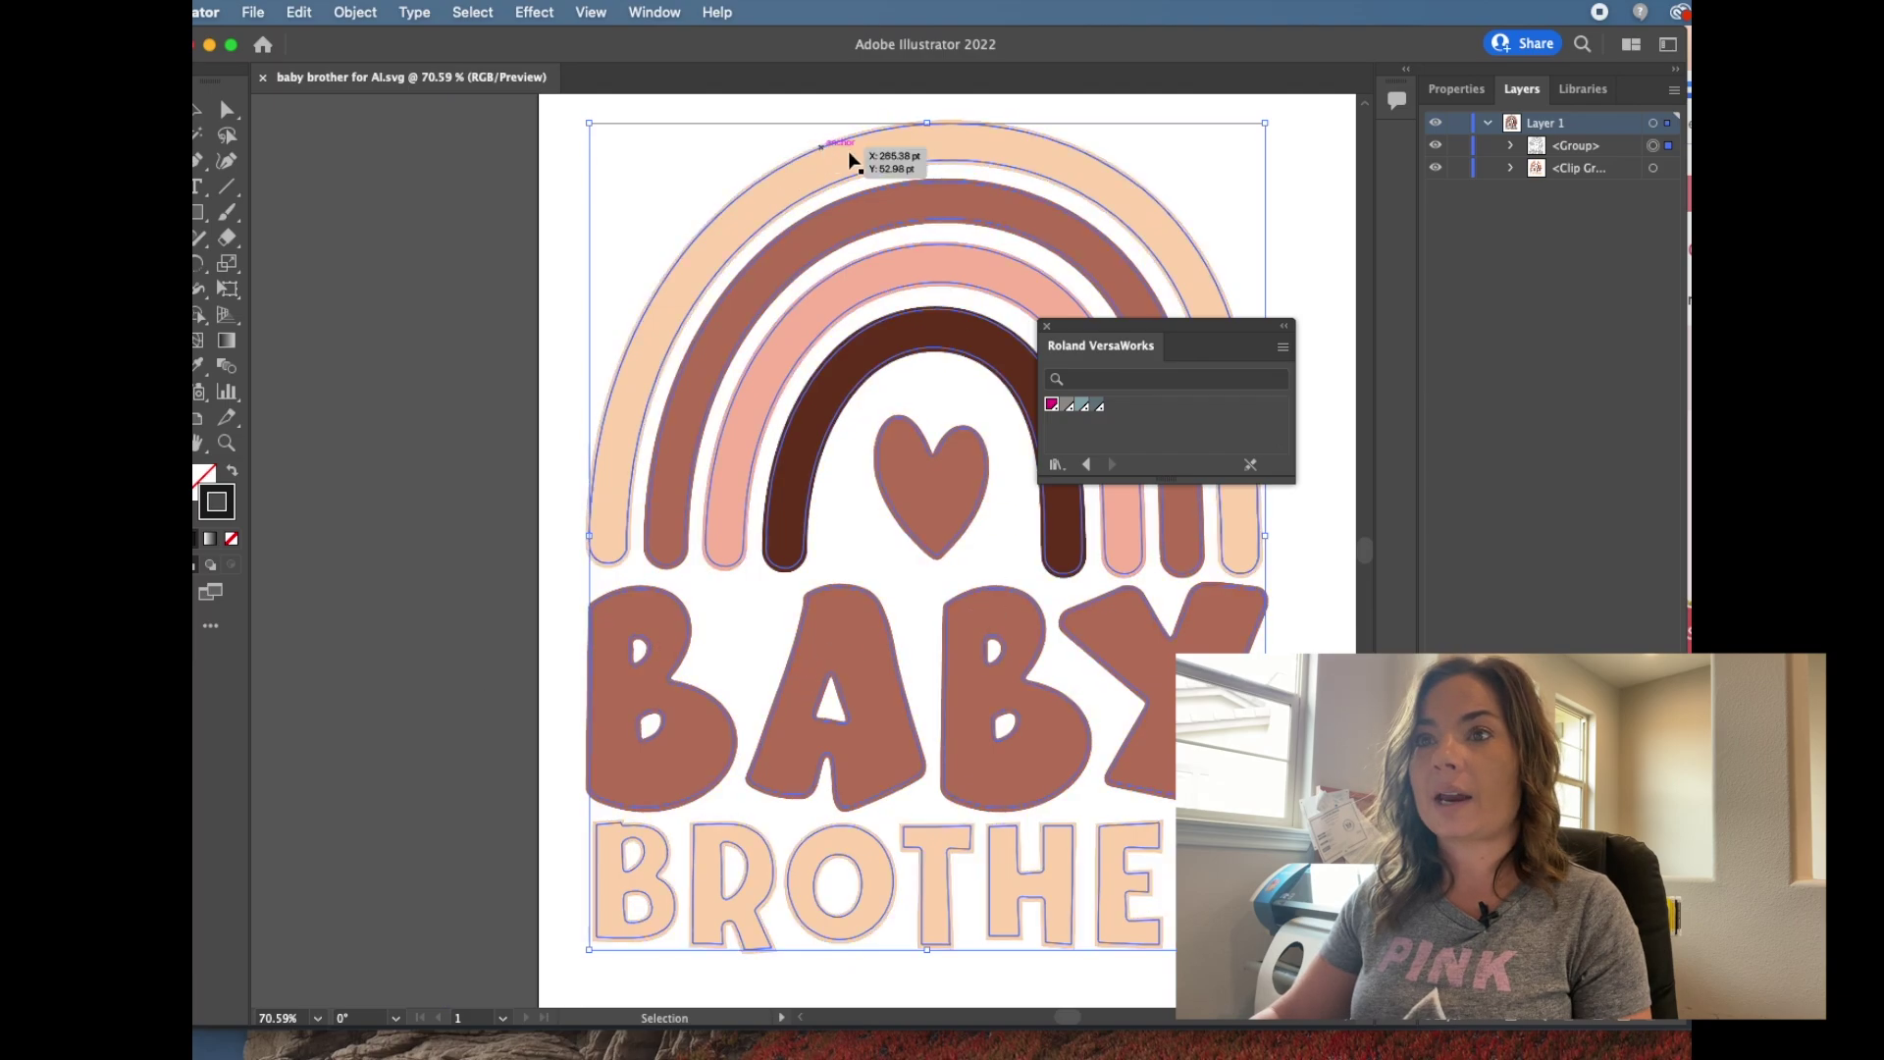
{"action": "left_click", "coordinate": [1051, 408]}
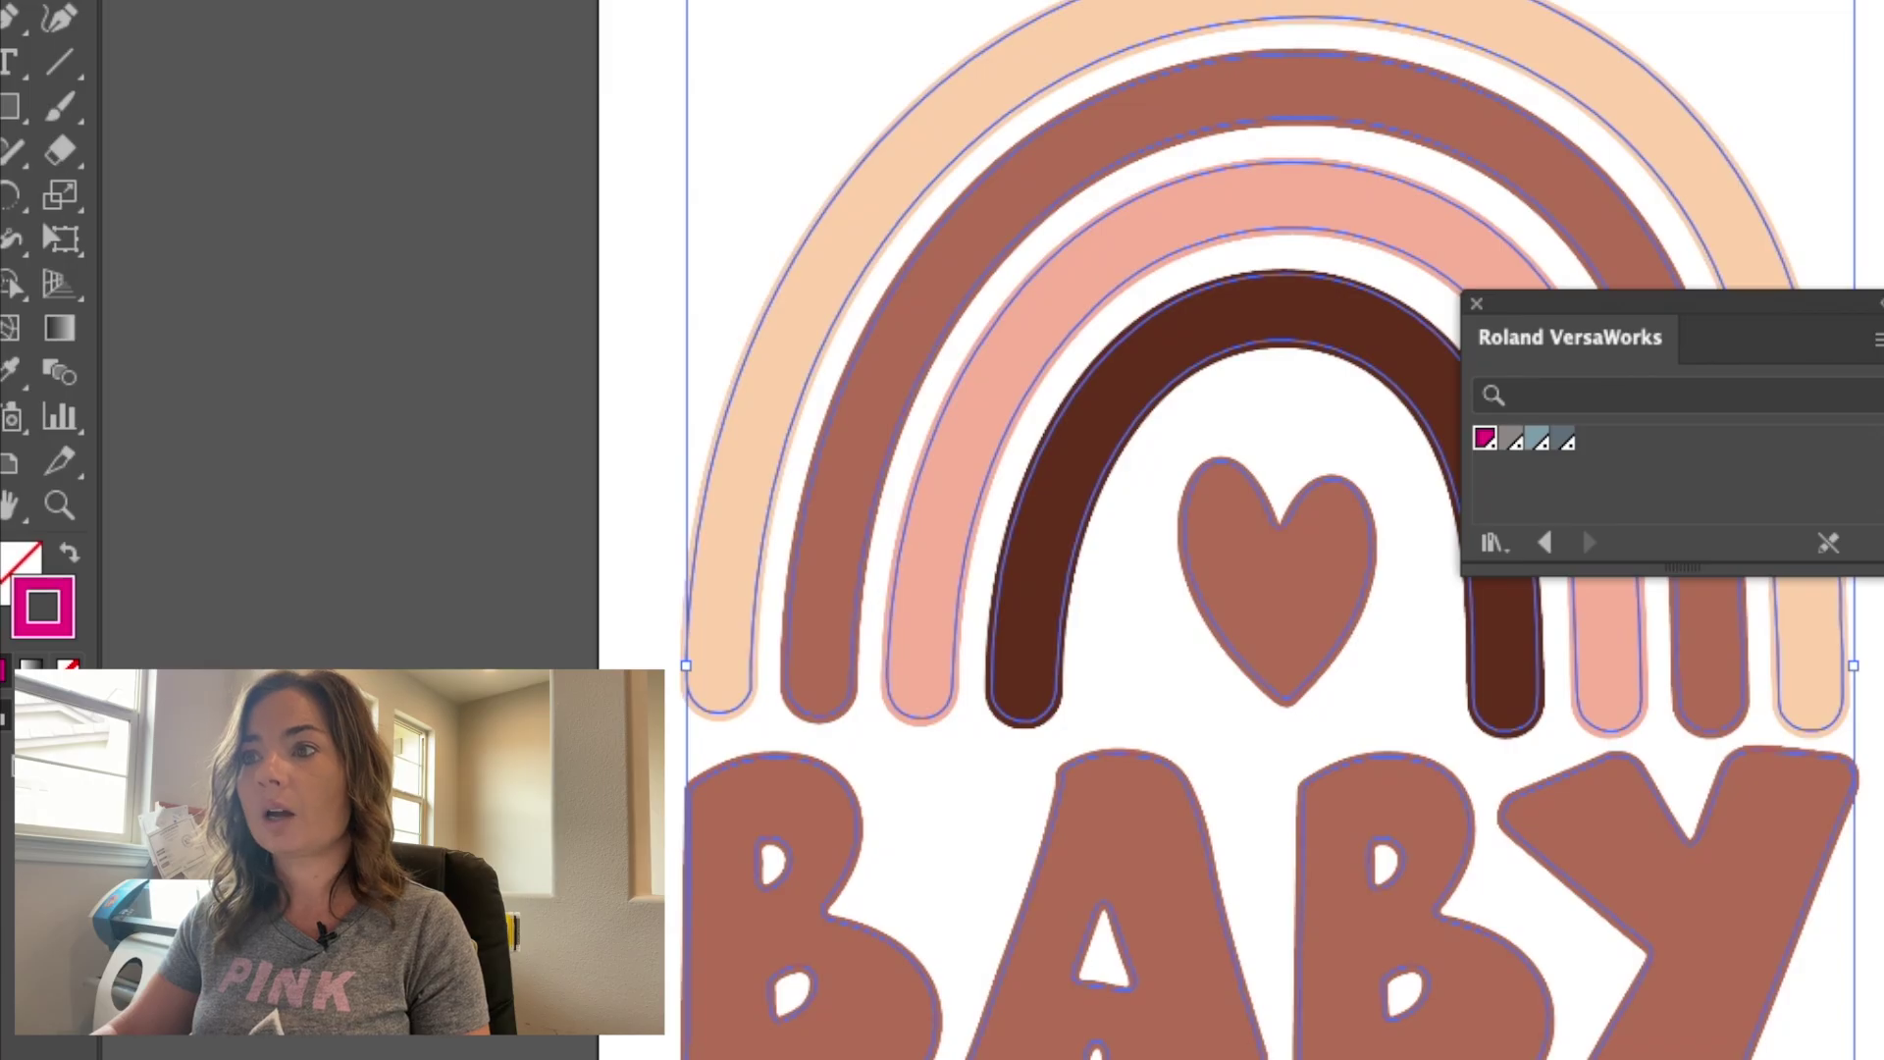
{"action": "key", "text": "super+shift+a"}
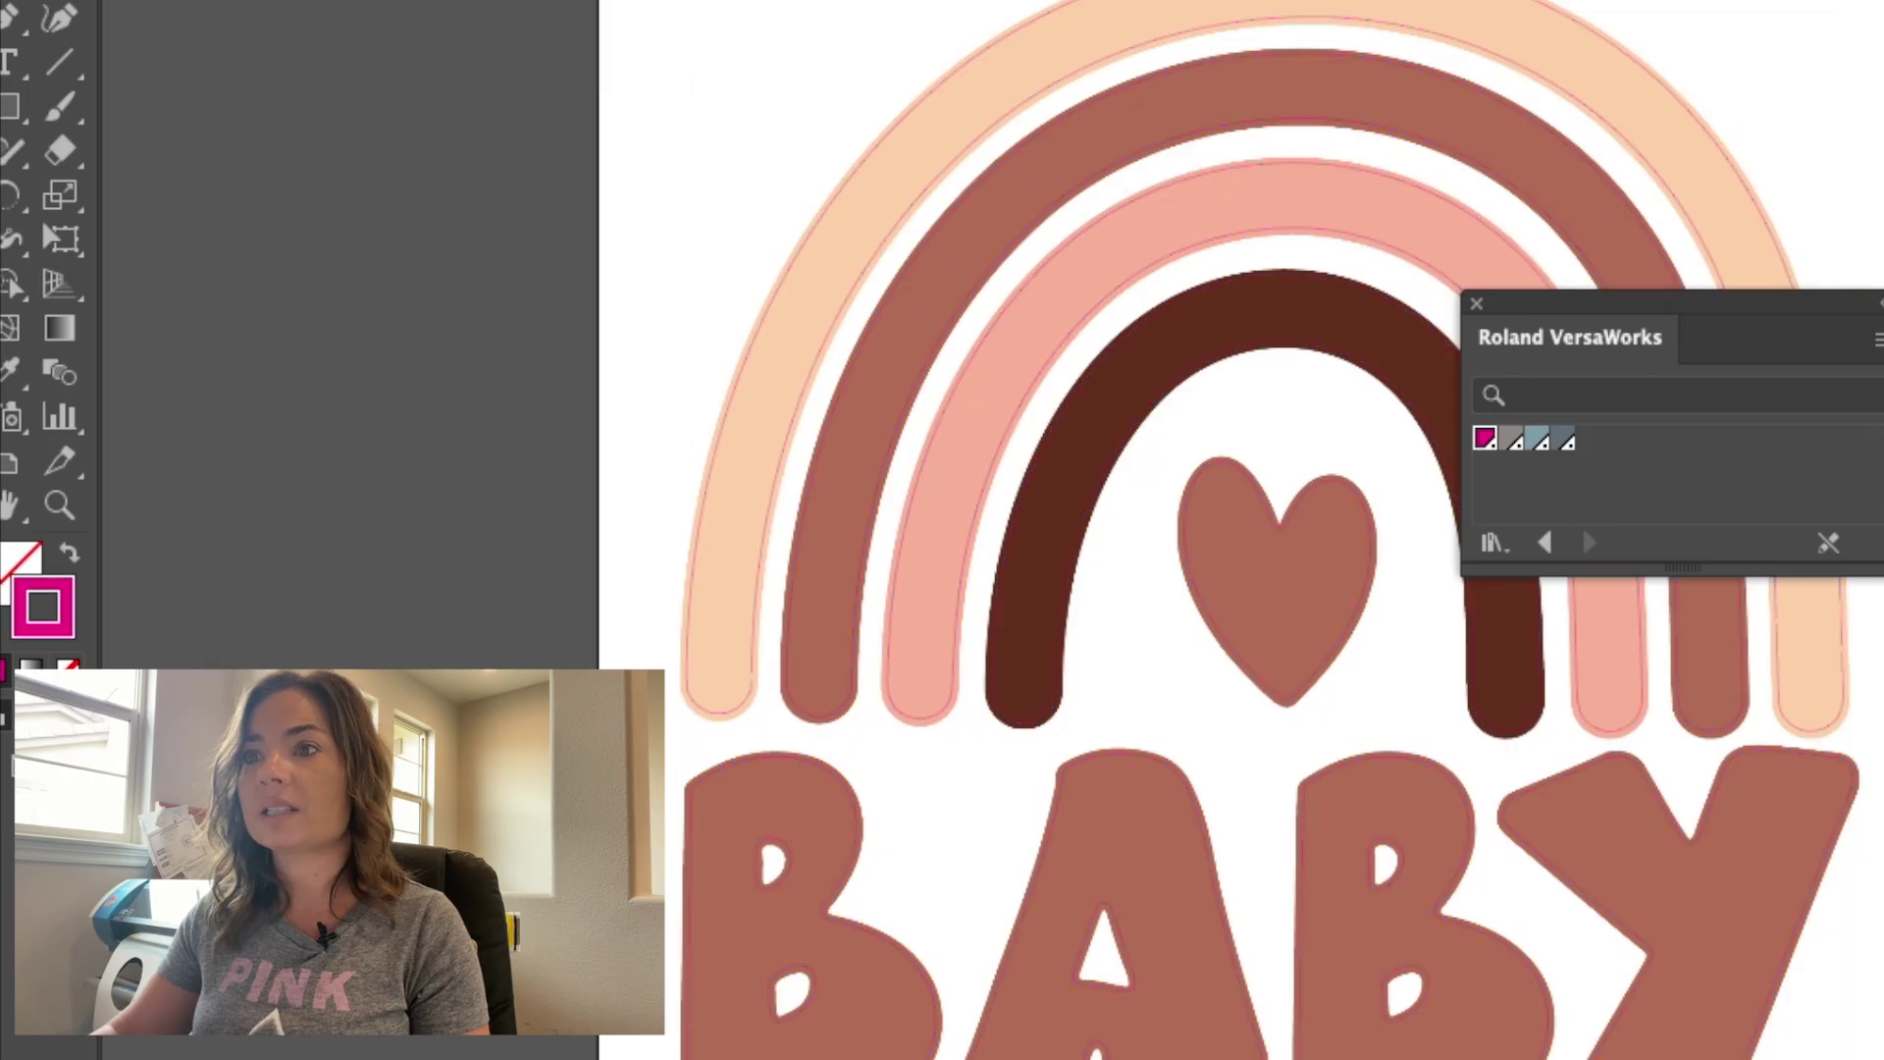
{"action": "left_click", "coordinate": [1476, 304]}
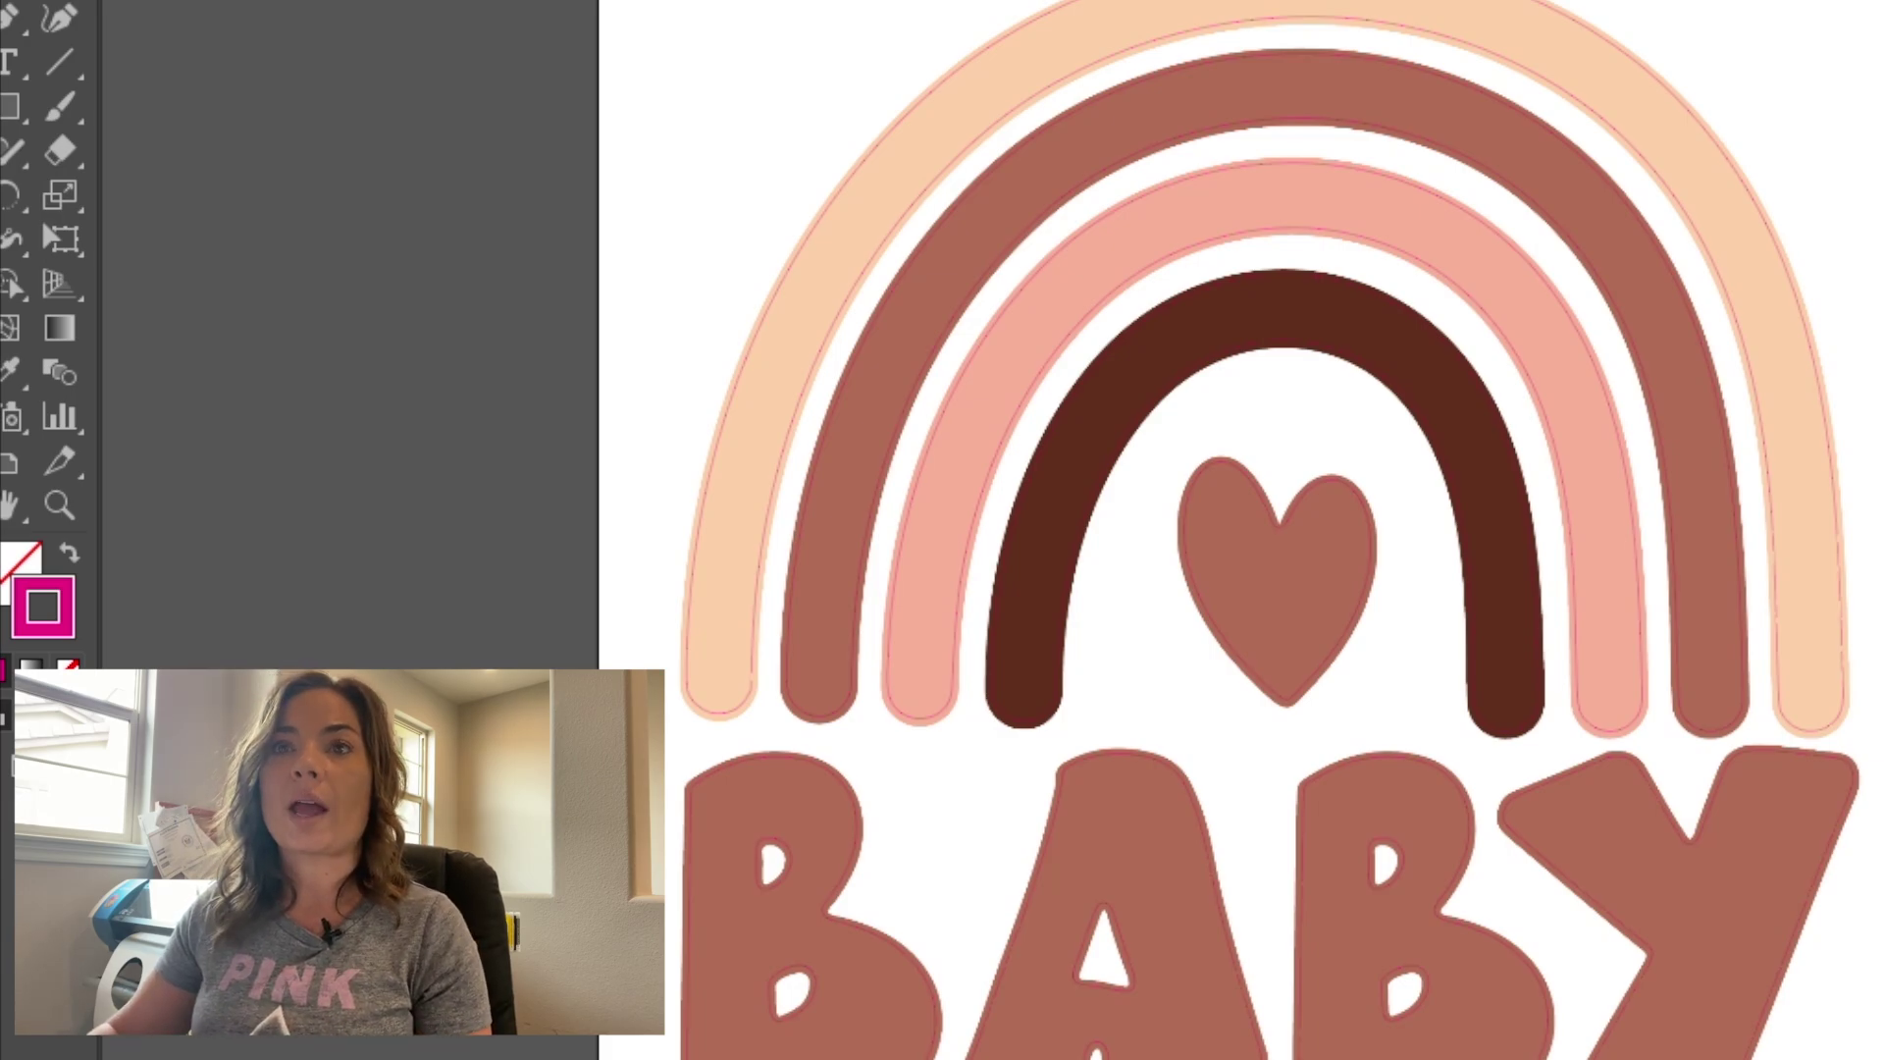
{"action": "left_click", "coordinate": [98, 0]}
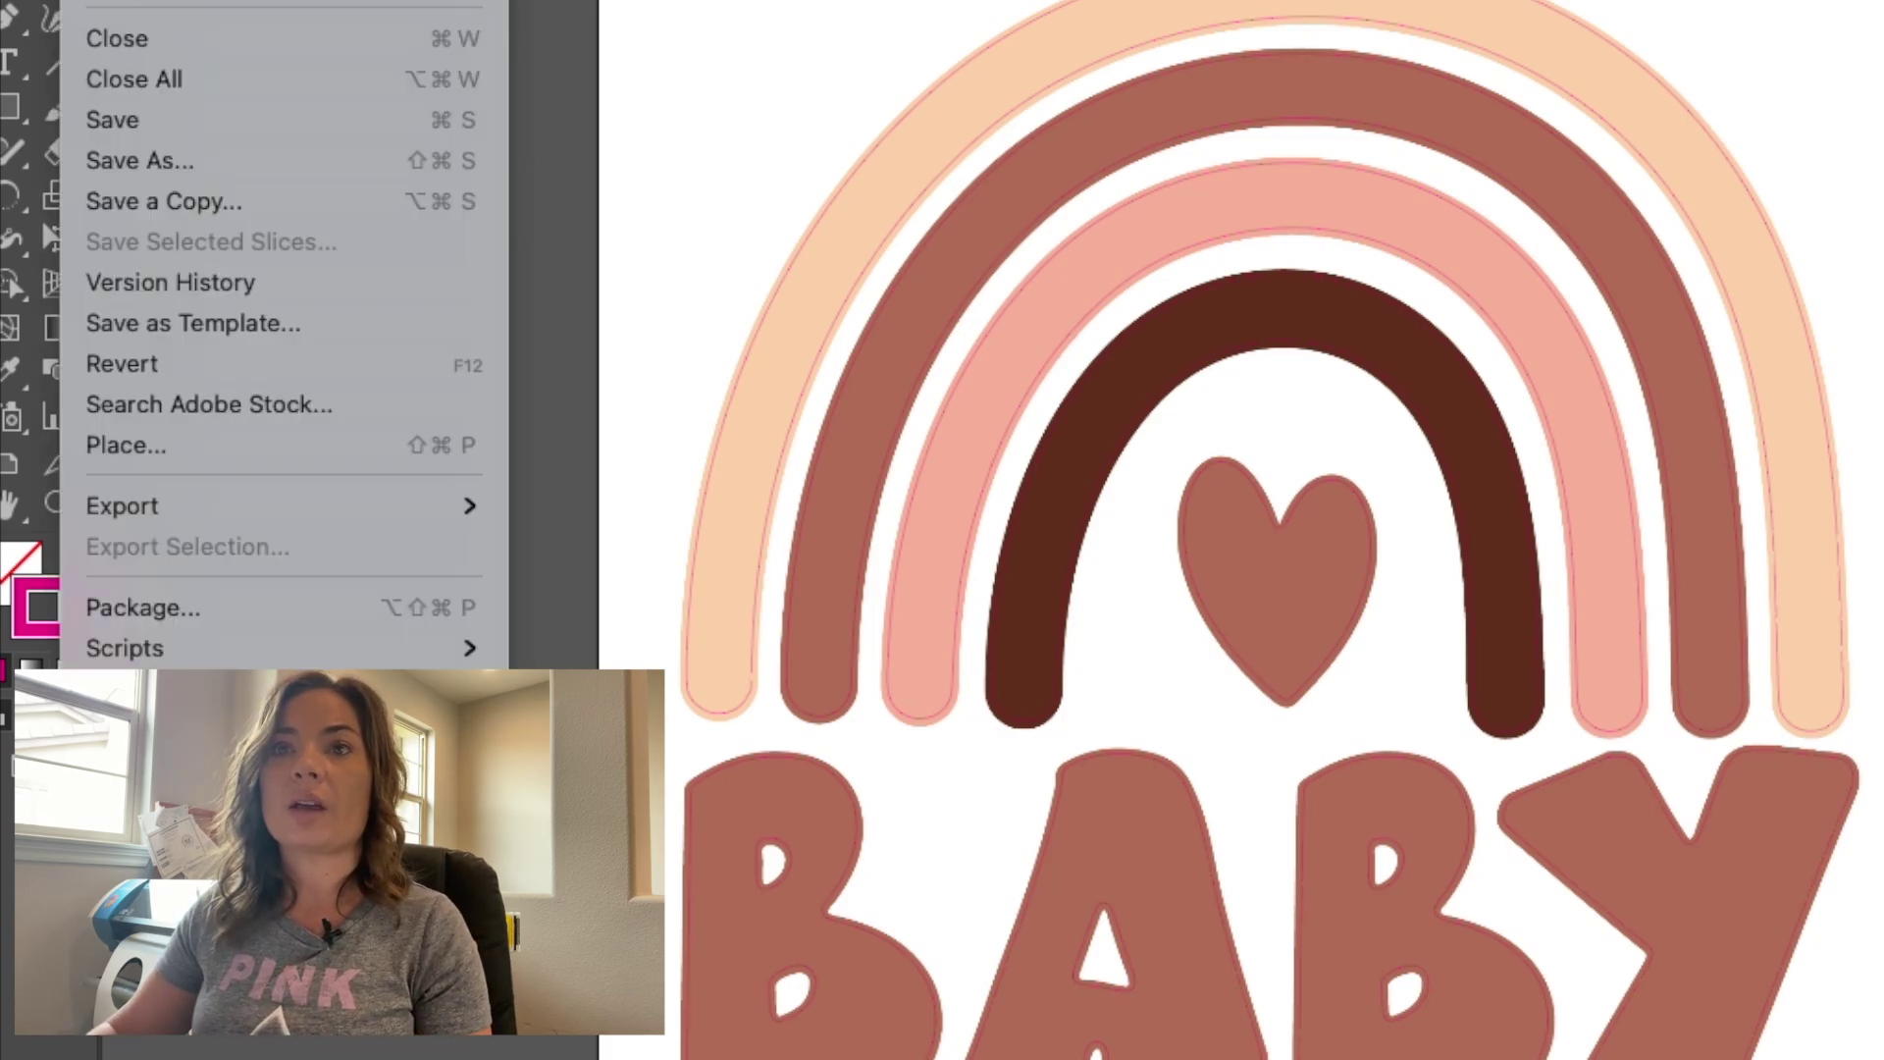
- Save the design locally in Adobe PDF format as 'baby brother for VW.pdf', accepting the PDF options
{"action": "left_click", "coordinate": [181, 113]}
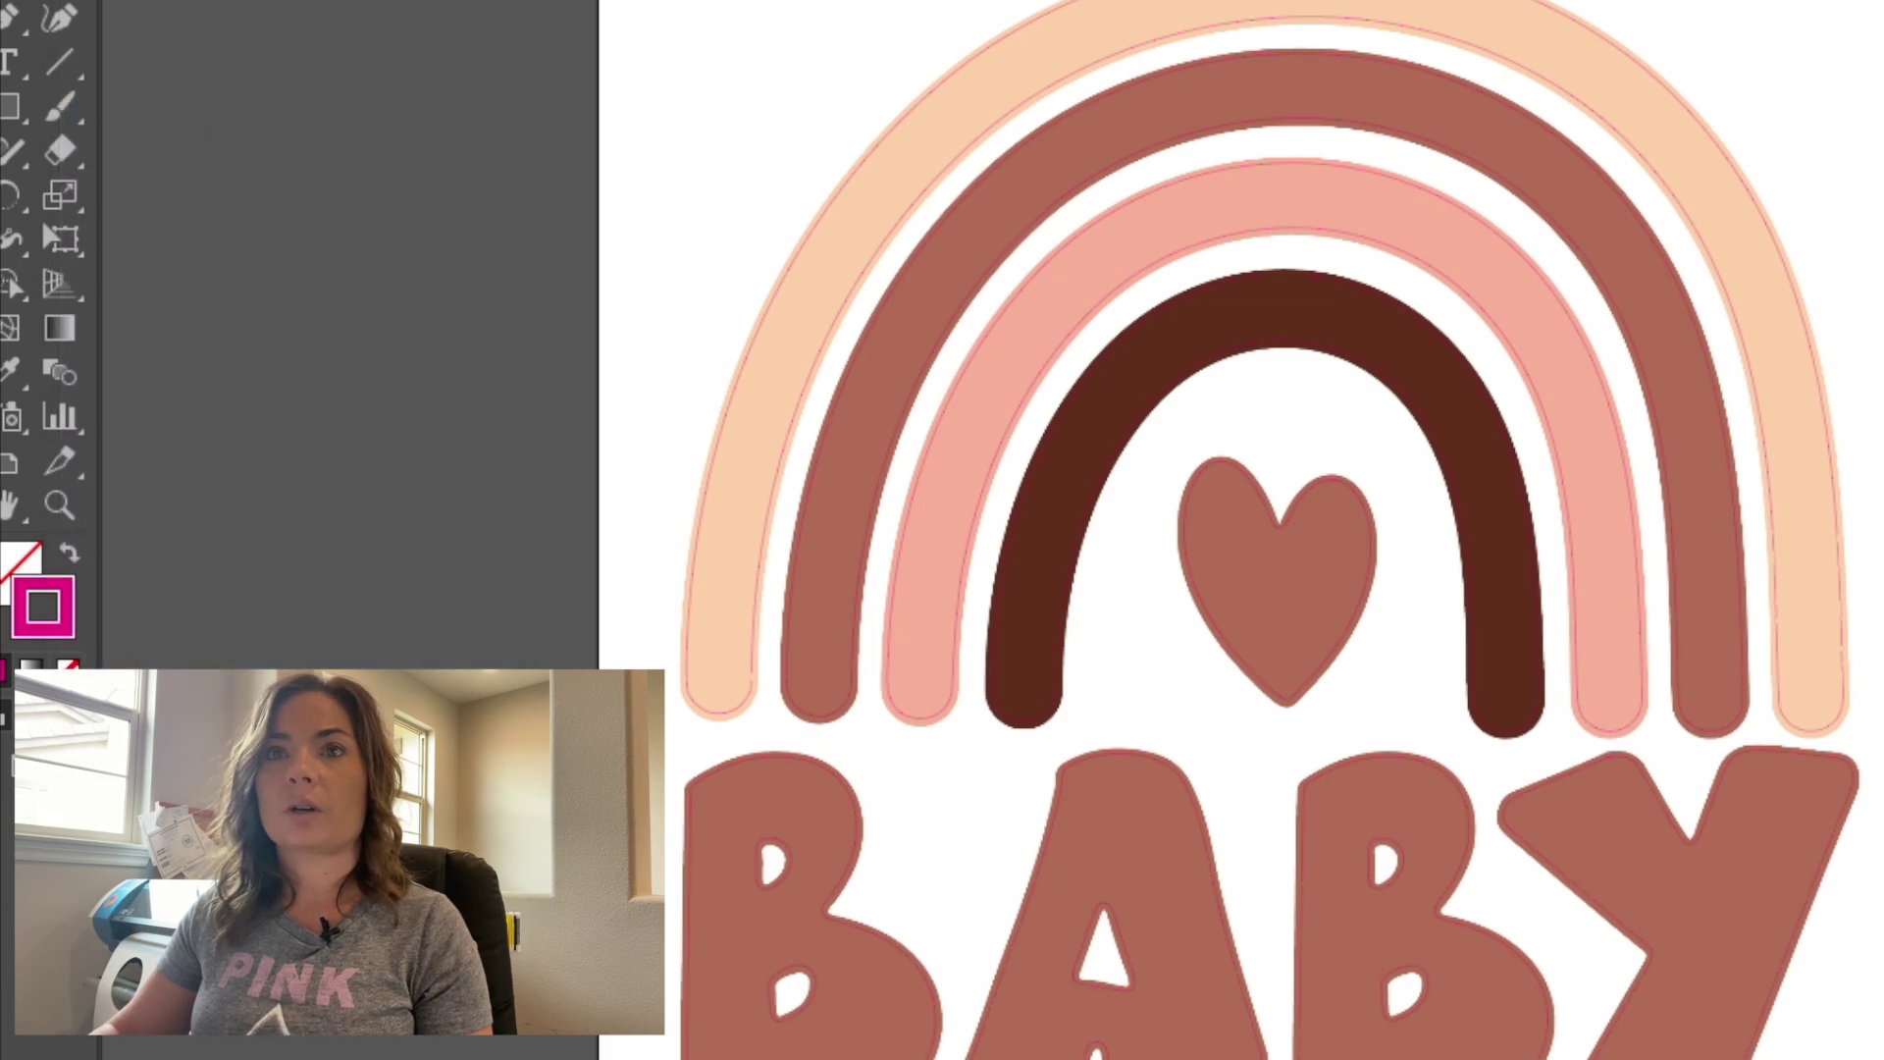
{"action": "left_click", "coordinate": [105, 0]}
{"action": "left_click", "coordinate": [114, 156]}
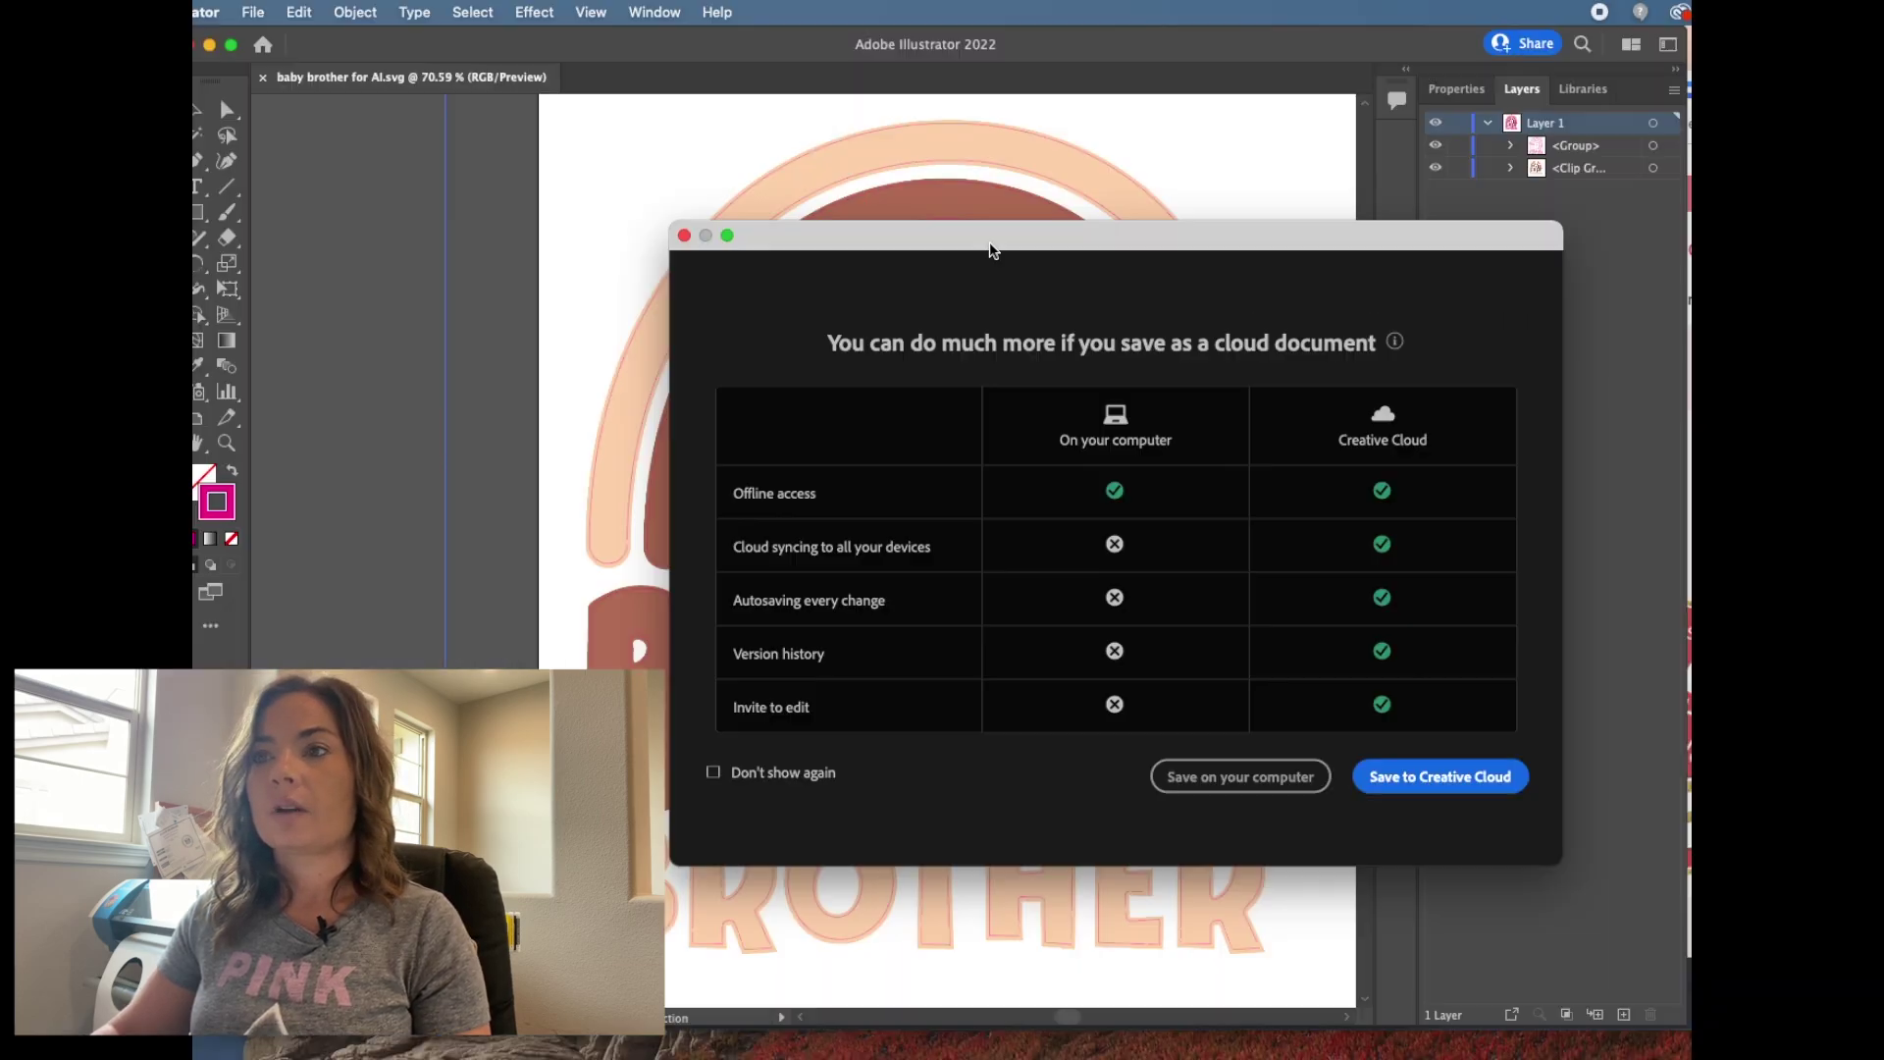
{"action": "left_click", "coordinate": [1308, 777]}
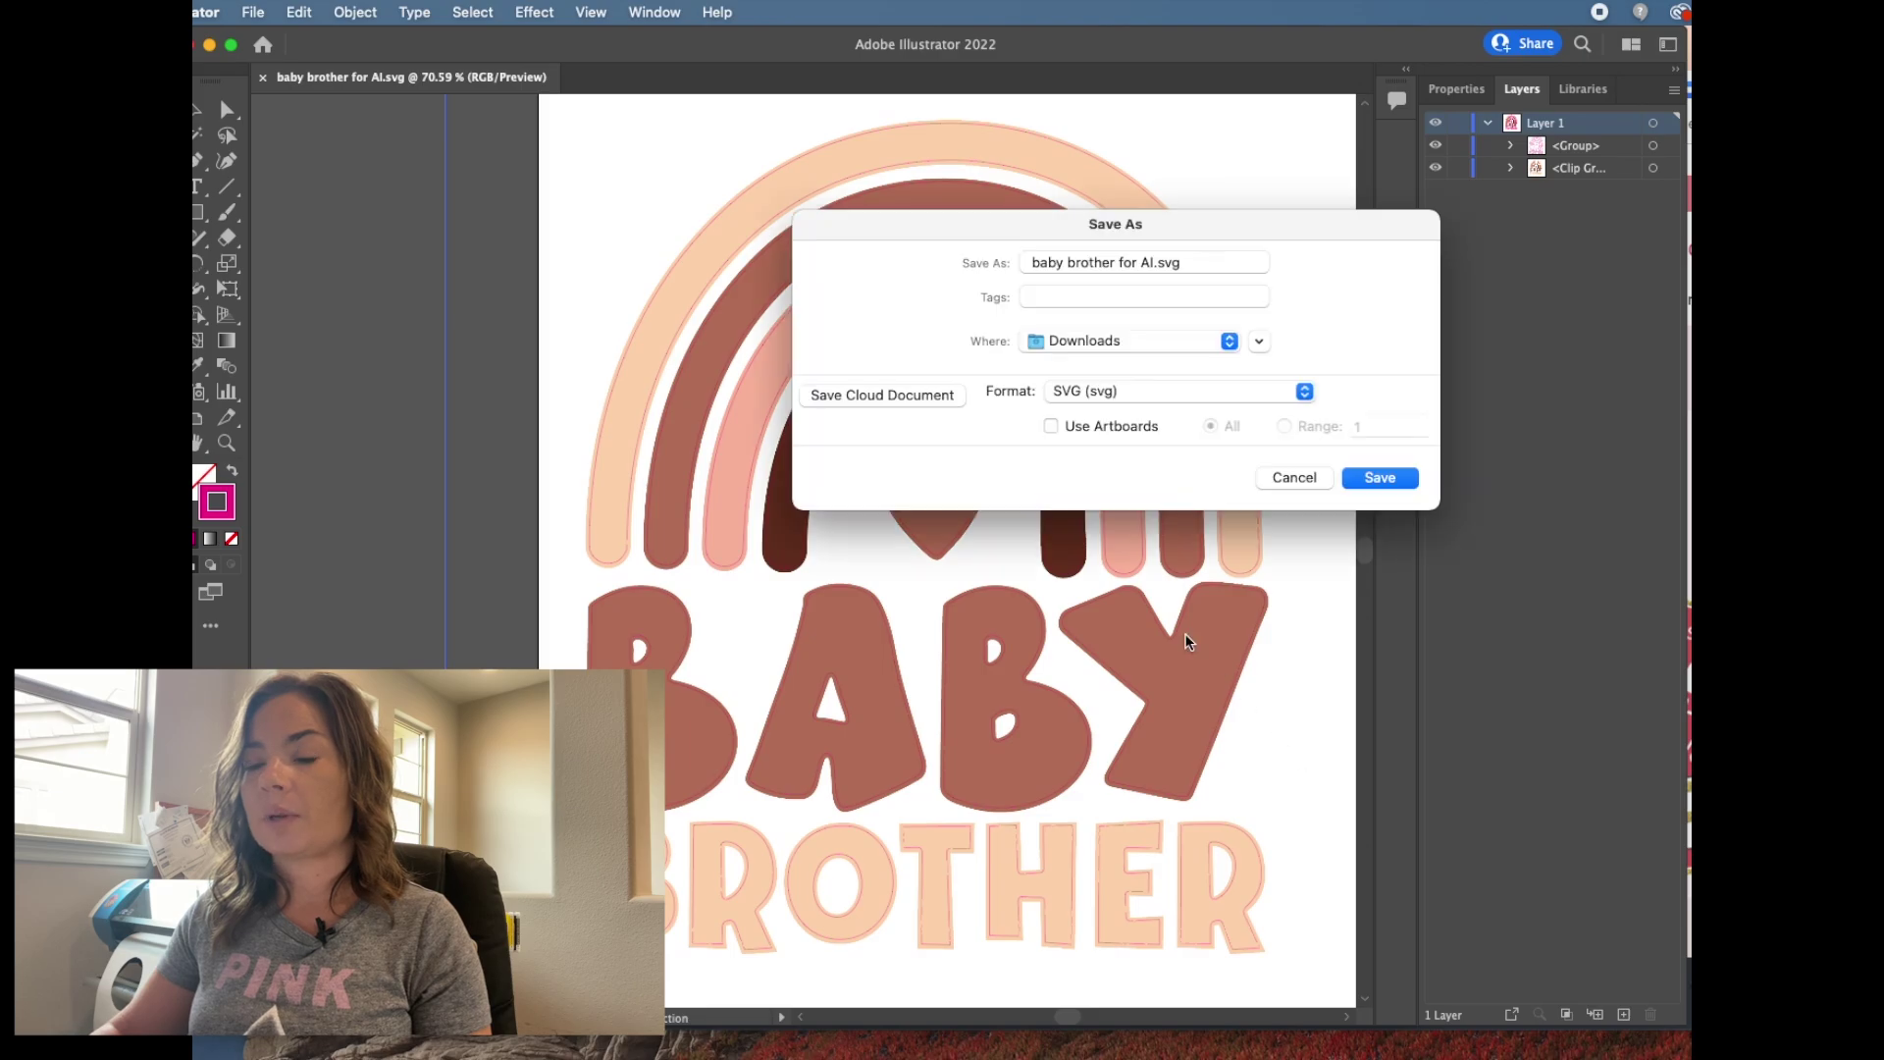
{"action": "left_click", "coordinate": [1109, 393]}
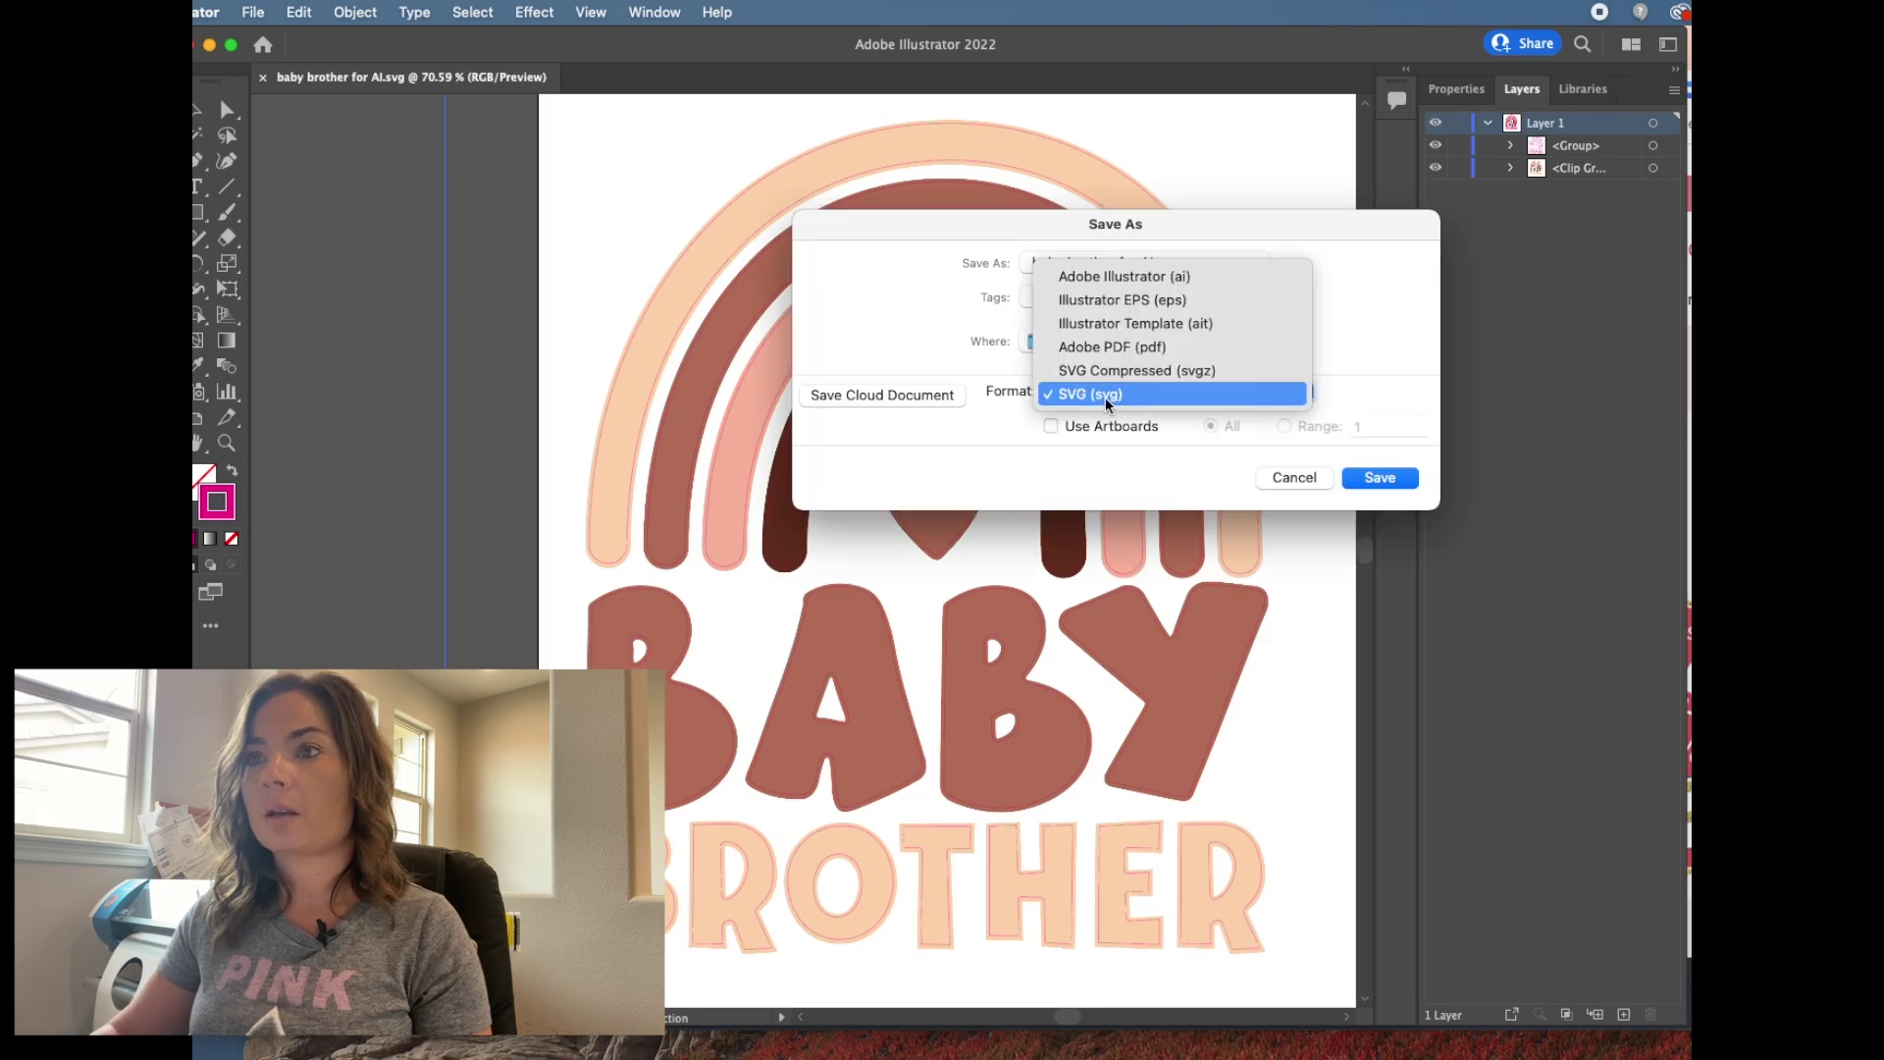
{"action": "left_click", "coordinate": [1096, 344]}
{"action": "double_click", "coordinate": [1146, 262]}
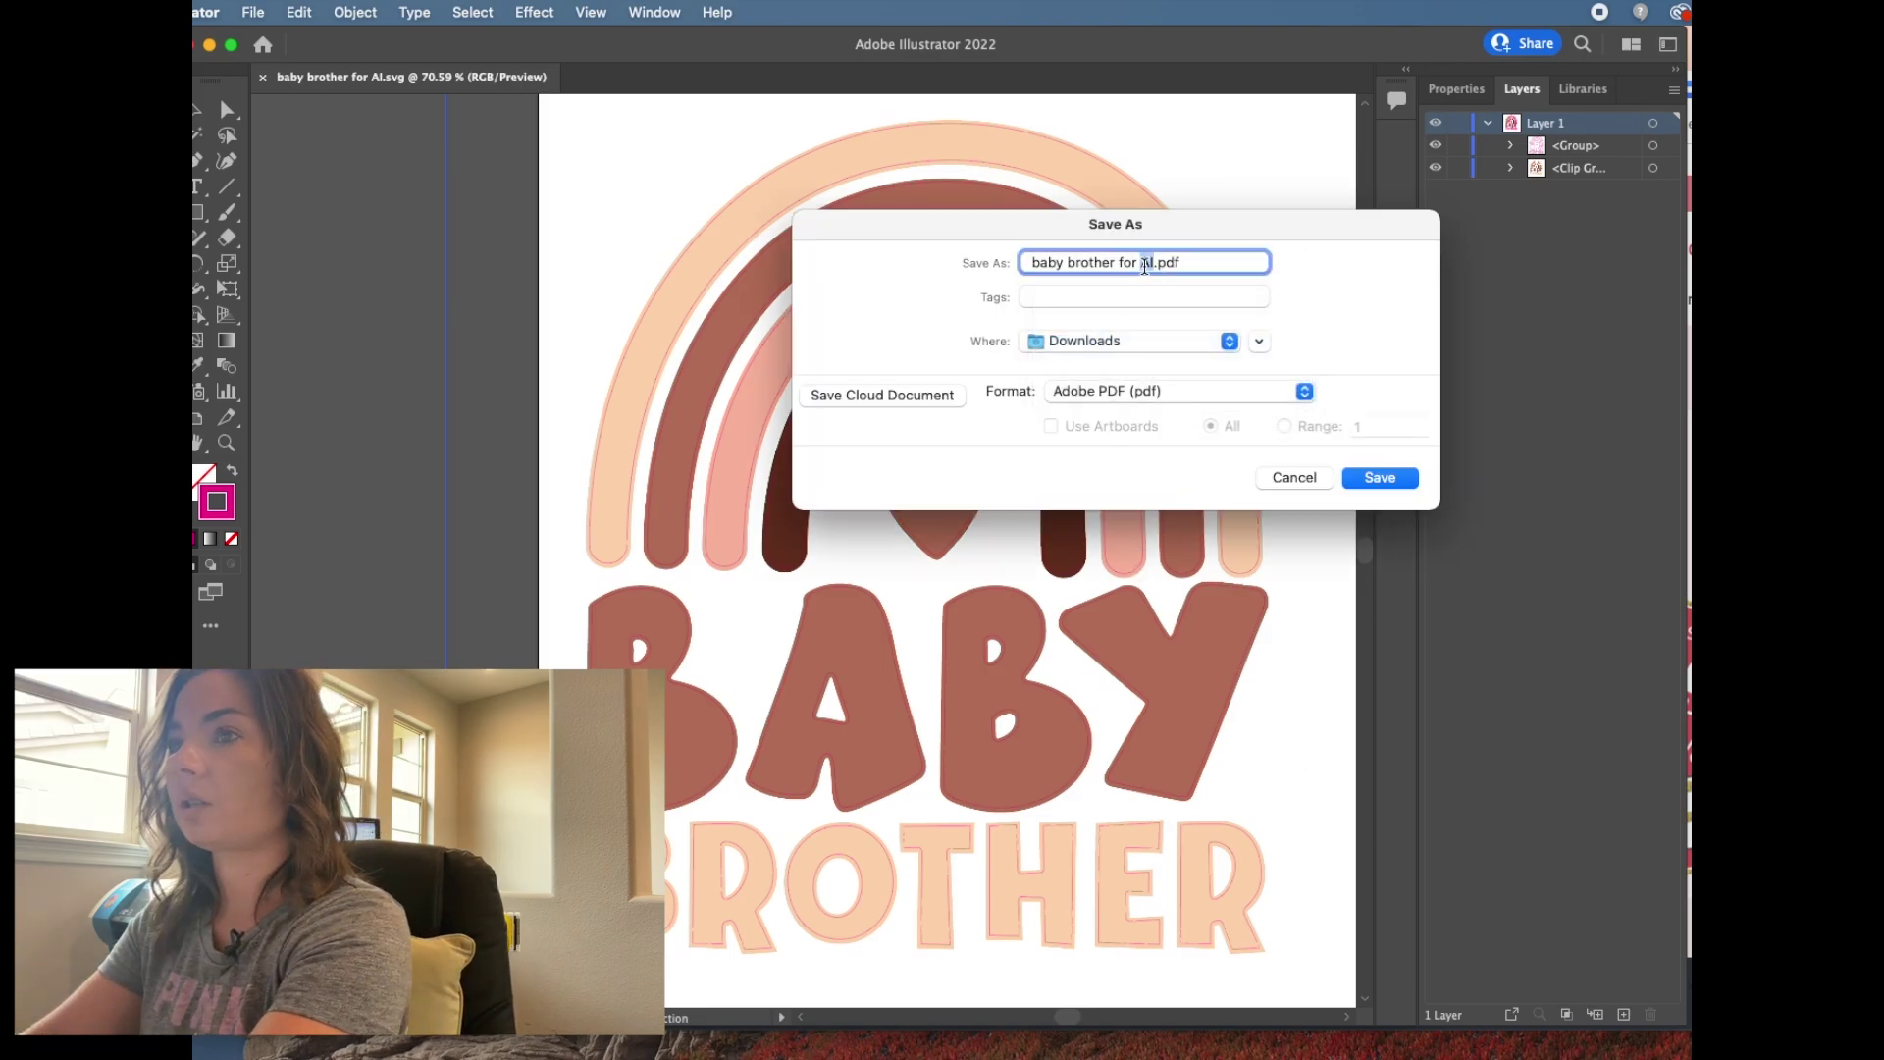
{"action": "type", "text": "VW"}
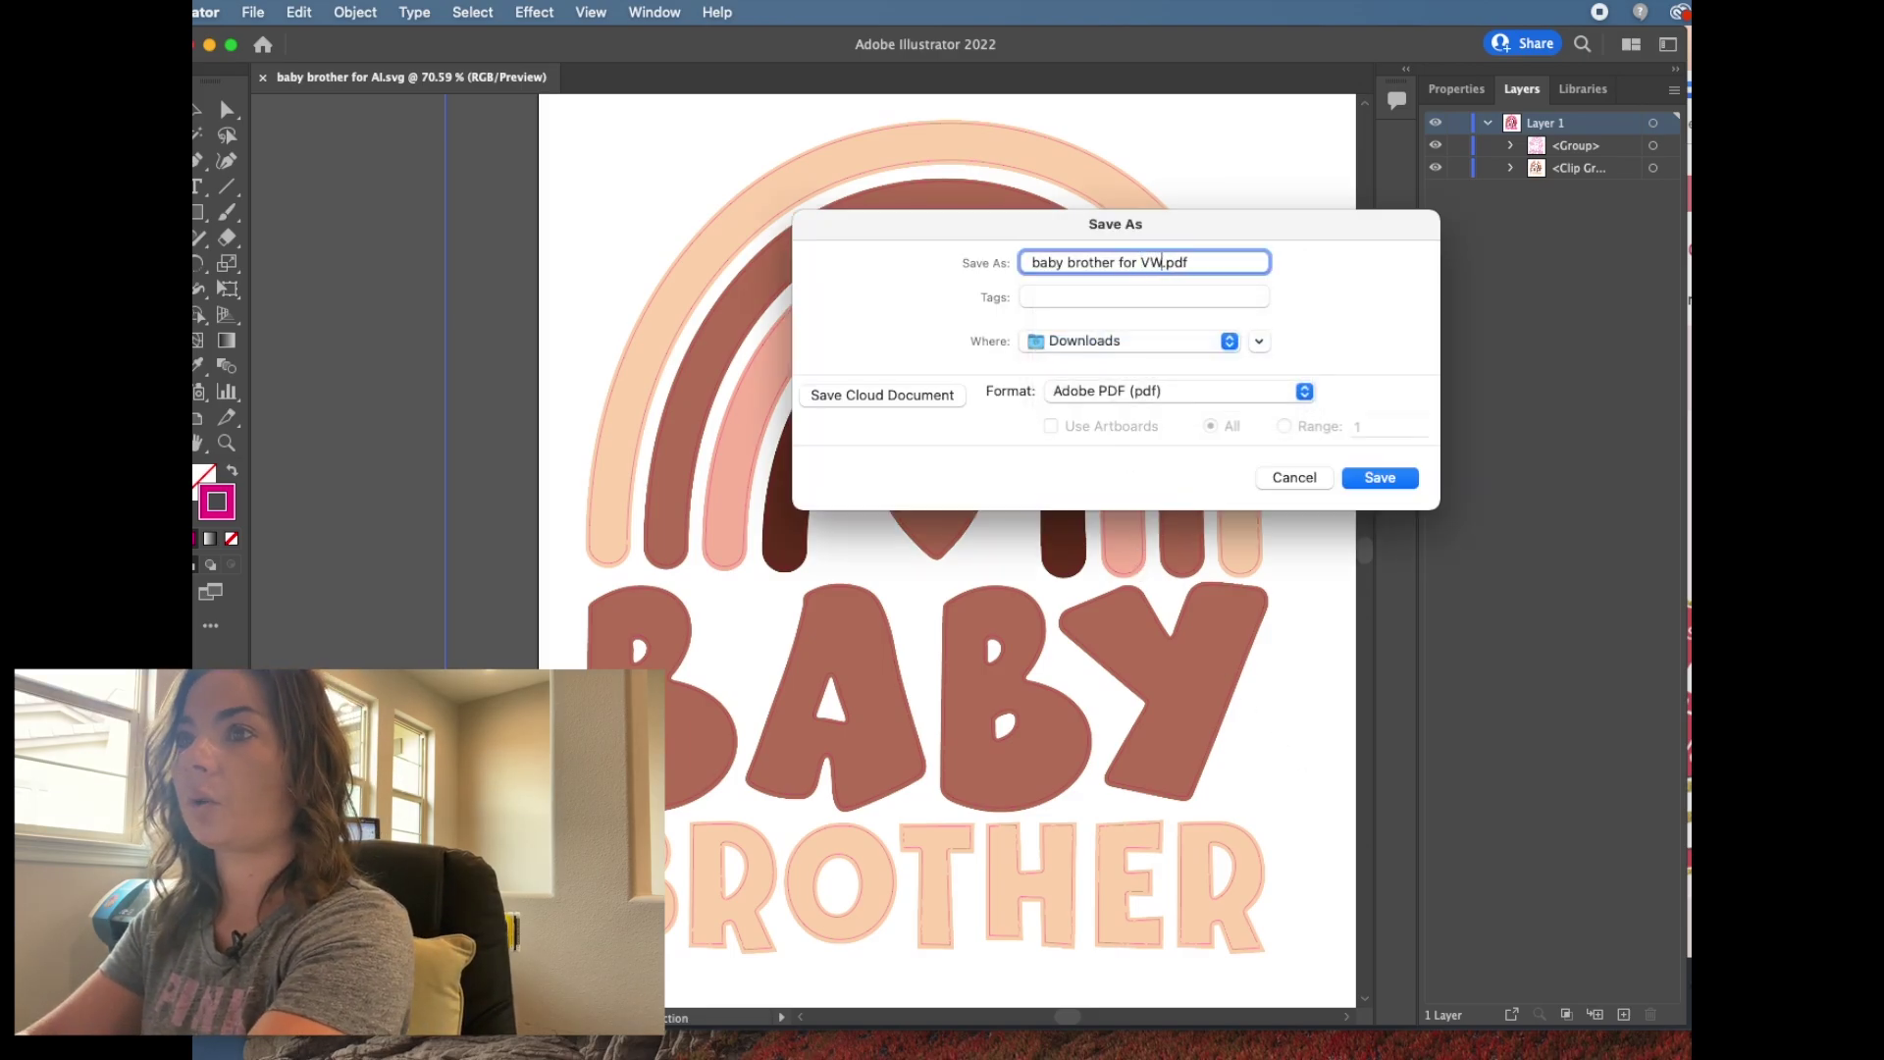
{"action": "left_click", "coordinate": [1379, 481]}
{"action": "left_click", "coordinate": [1440, 833]}
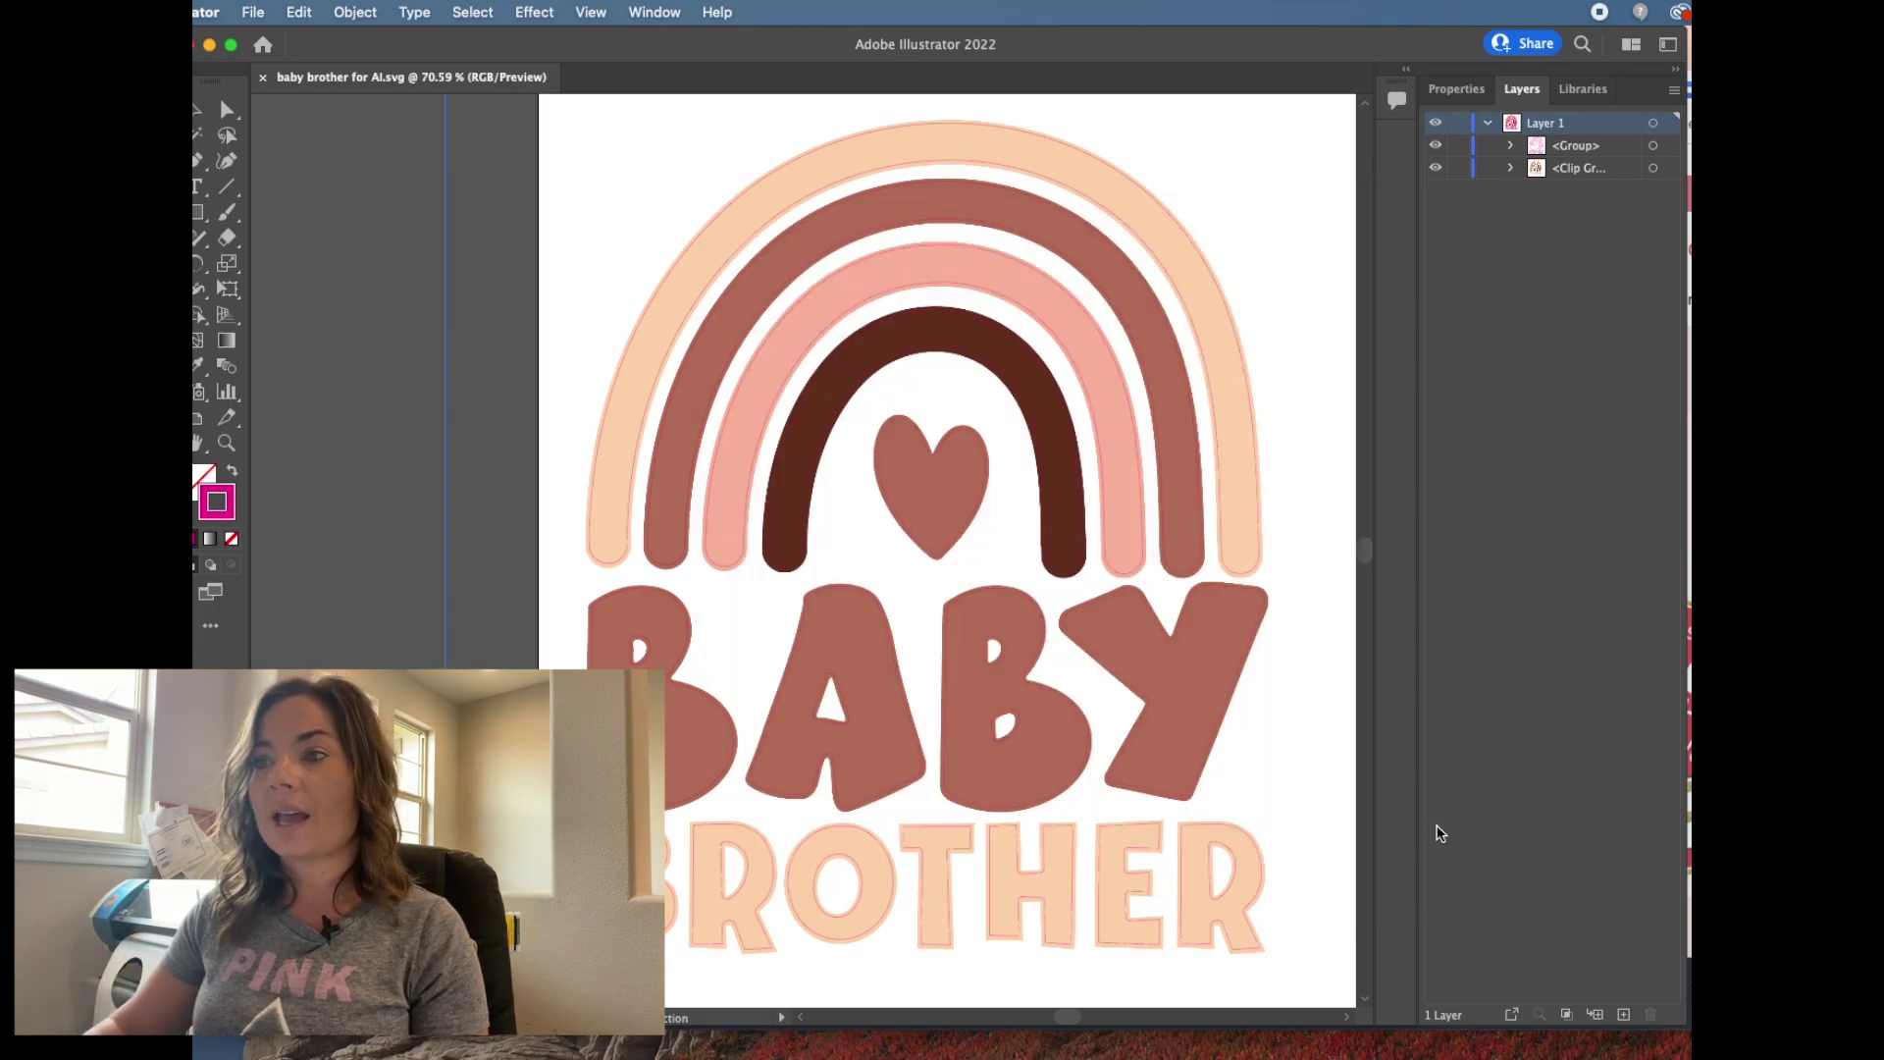